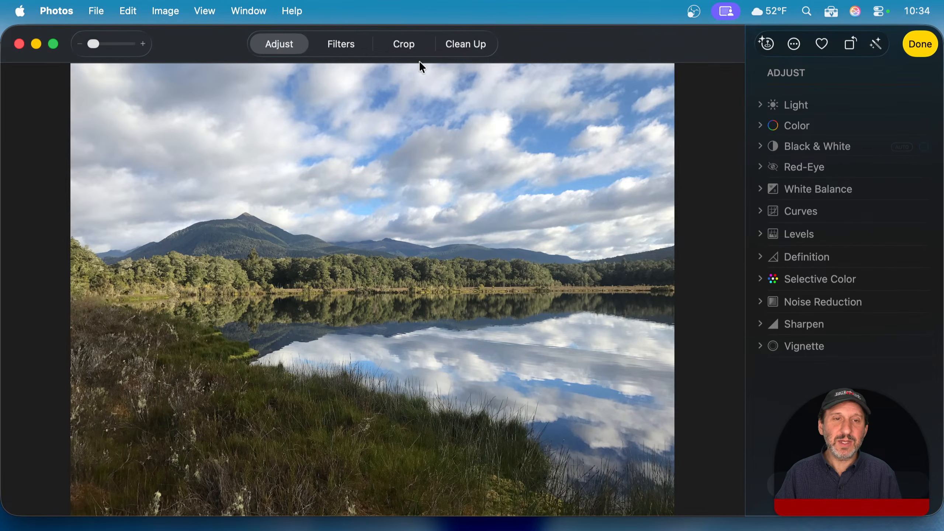
Look through the photo's Filters and Crop editing modes and return to the Adjust settings
left_click(341, 50)
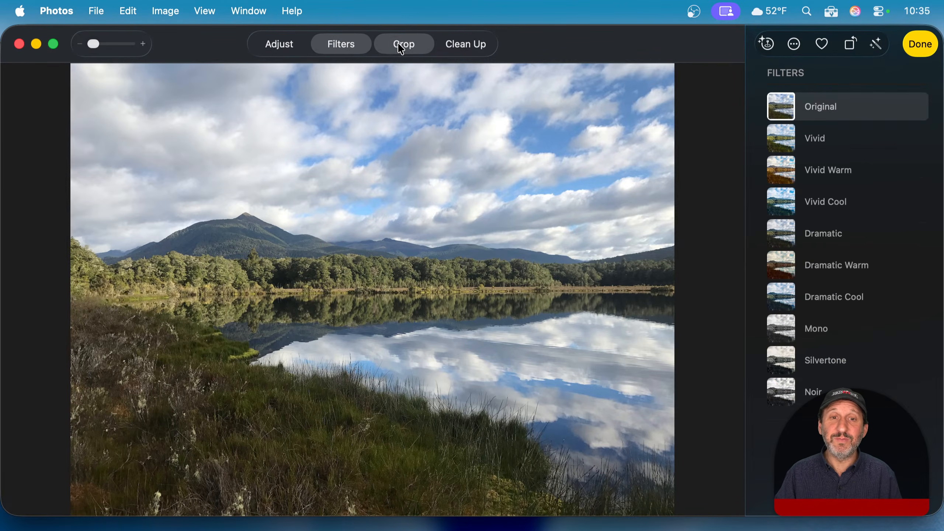
left_click(401, 47)
left_click(275, 43)
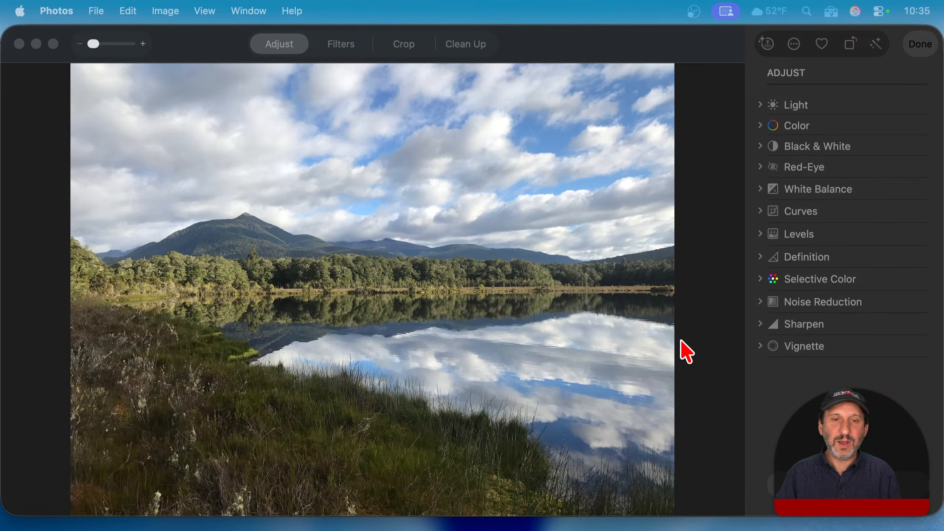
left_click(707, 46)
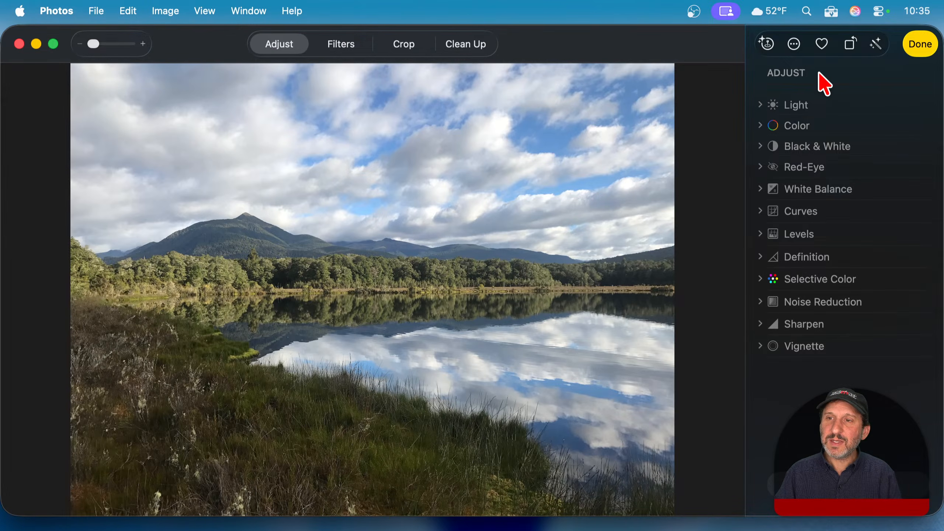
Open the lake photo in the Markup editing extension
left_click(797, 50)
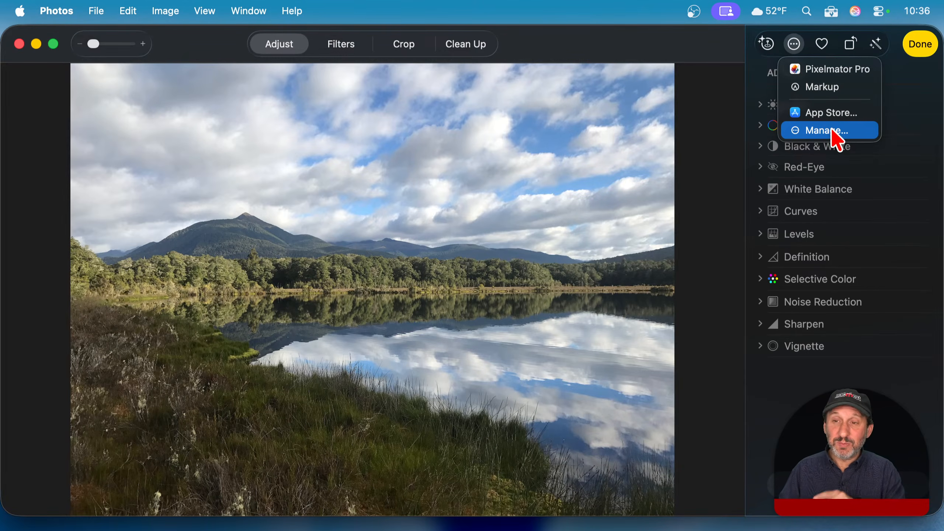
left_click(825, 93)
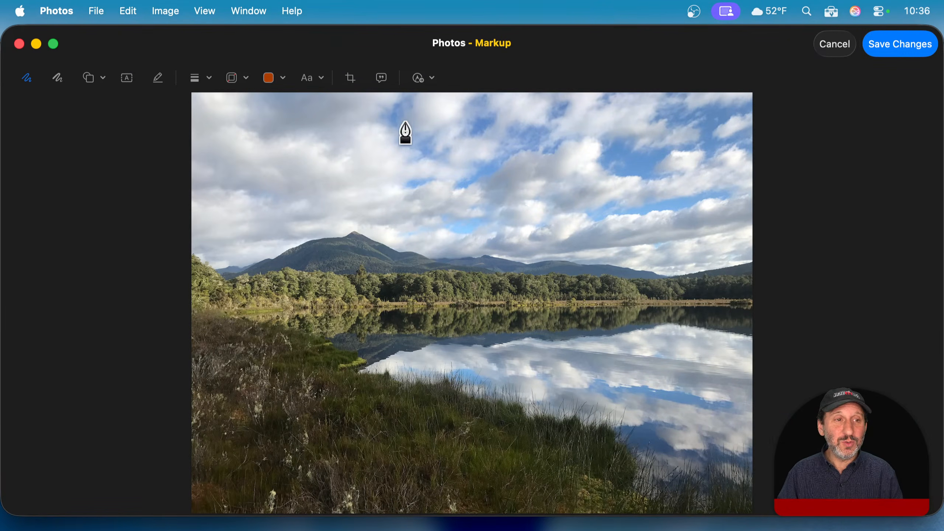
left_click(65, 13)
left_click(66, 15)
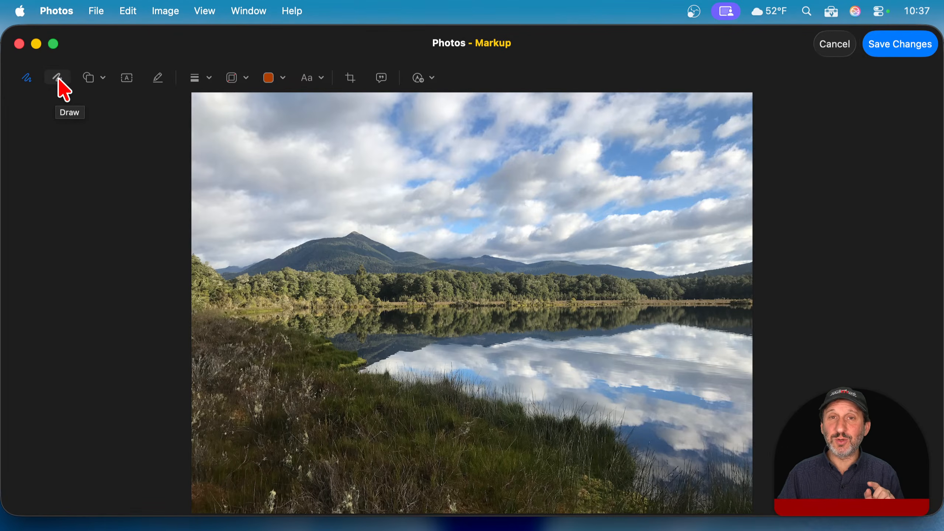
Activate the Draw tool and set its line colour to bright red
left_click(62, 88)
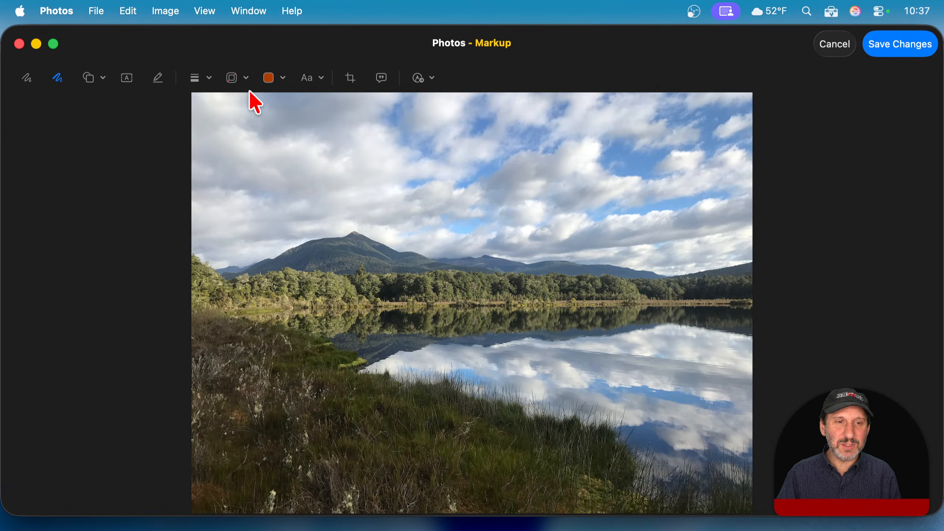
left_click(238, 78)
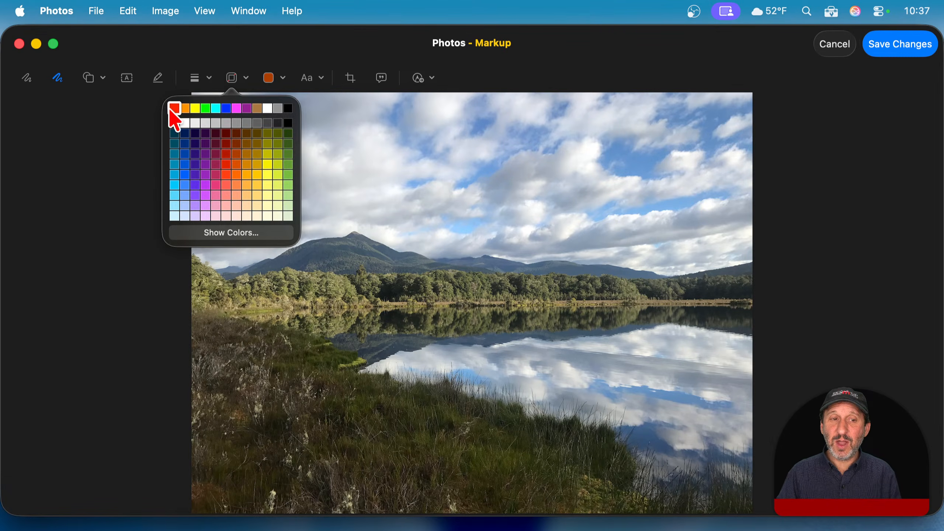
left_click(235, 79)
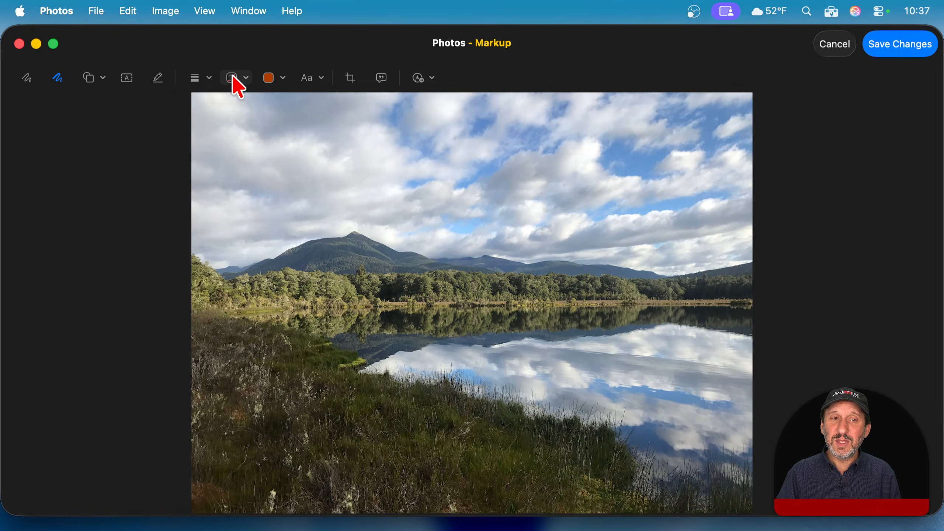
left_click(270, 79)
left_click(270, 79)
left_click(235, 79)
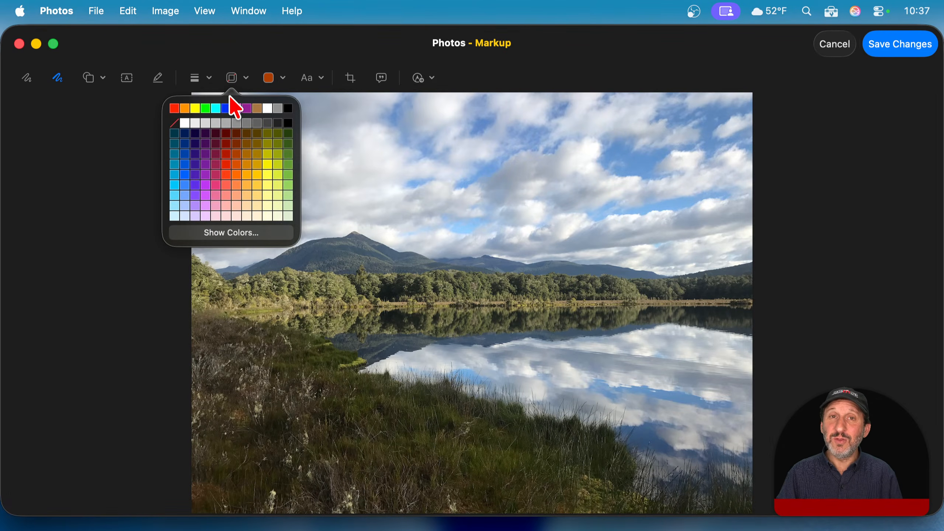
left_click(175, 109)
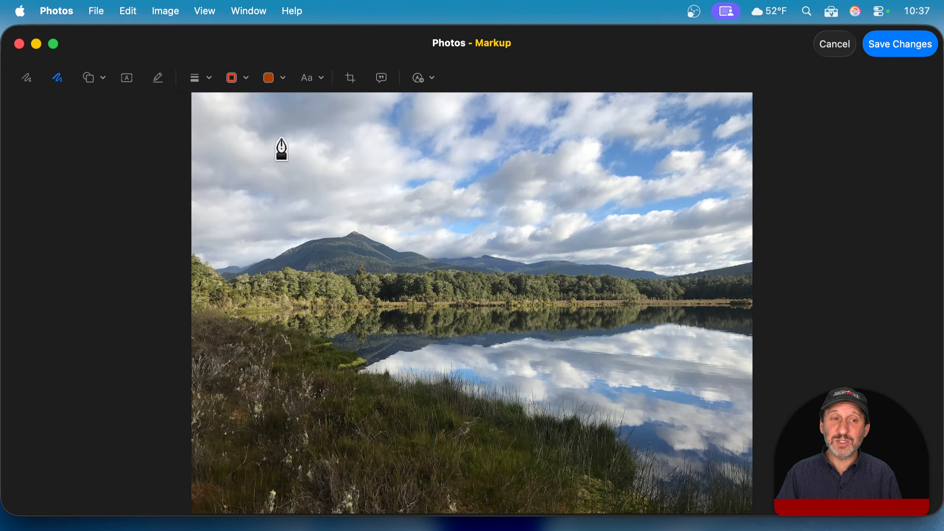
Draw three freehand red scribbles across the sky and mountain, and undo all of them
mouse_move(344, 184)
left_mouse_down()
mouse_move(450, 215)
mouse_move(574, 211)
mouse_move(611, 199)
mouse_move(481, 236)
mouse_move(297, 245)
mouse_move(479, 188)
mouse_move(638, 191)
mouse_move(421, 218)
mouse_move(386, 155)
mouse_move(367, 170)
mouse_move(438, 171)
left_mouse_up()
left_click_drag(580, 137, 490, 247)
mouse_move(357, 220)
left_mouse_down()
mouse_move(578, 296)
mouse_move(604, 163)
mouse_move(373, 275)
mouse_move(295, 273)
mouse_move(273, 193)
mouse_move(385, 142)
left_mouse_up()
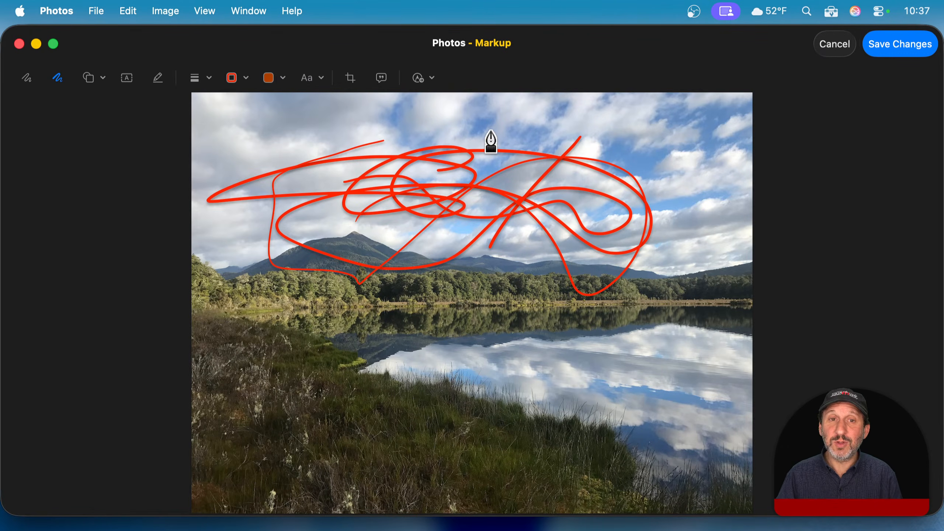
key("super+z")
key("super+z")
key("super+z")
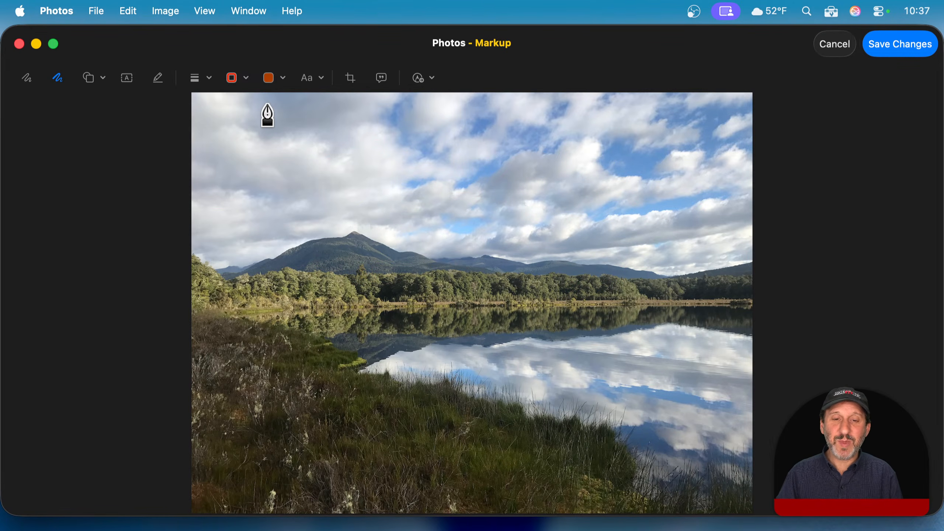
Try a bright green line colour with a freehand stroke in the sky, and undo the stroke
left_click(235, 81)
left_click(204, 108)
mouse_move(299, 141)
left_mouse_down()
mouse_move(477, 148)
mouse_move(401, 211)
left_mouse_up()
key("super+z")
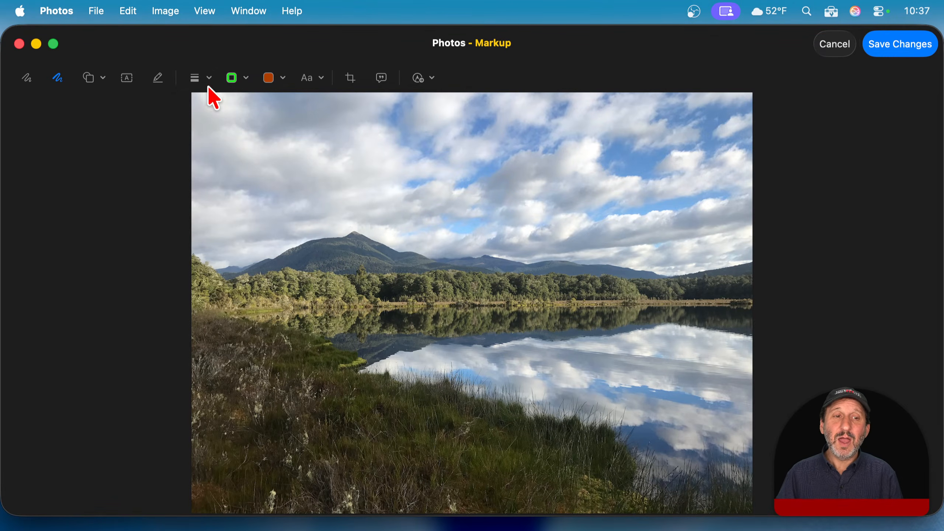
Try the next thinner line weight with a freehand stroke across the sky, and undo the stroke
left_click(197, 79)
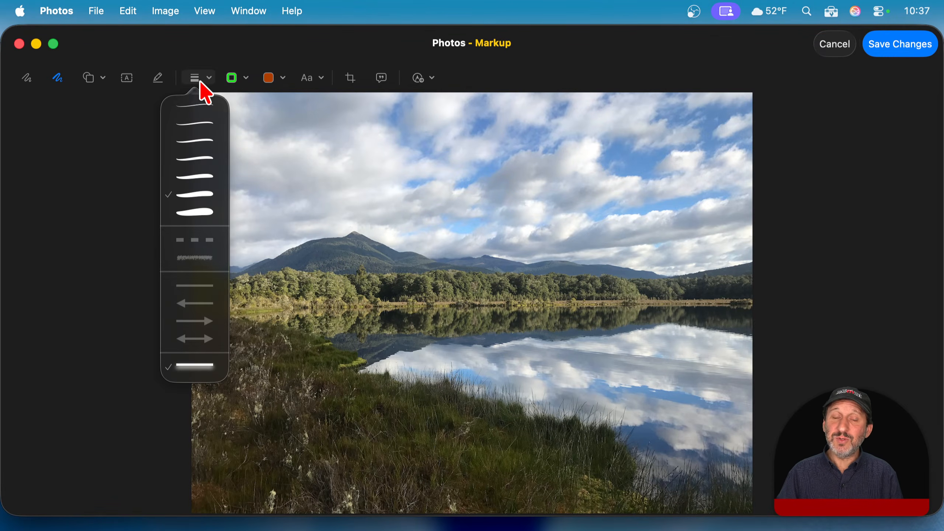
left_click(197, 178)
left_click_drag(263, 161, 545, 180)
key("super+z")
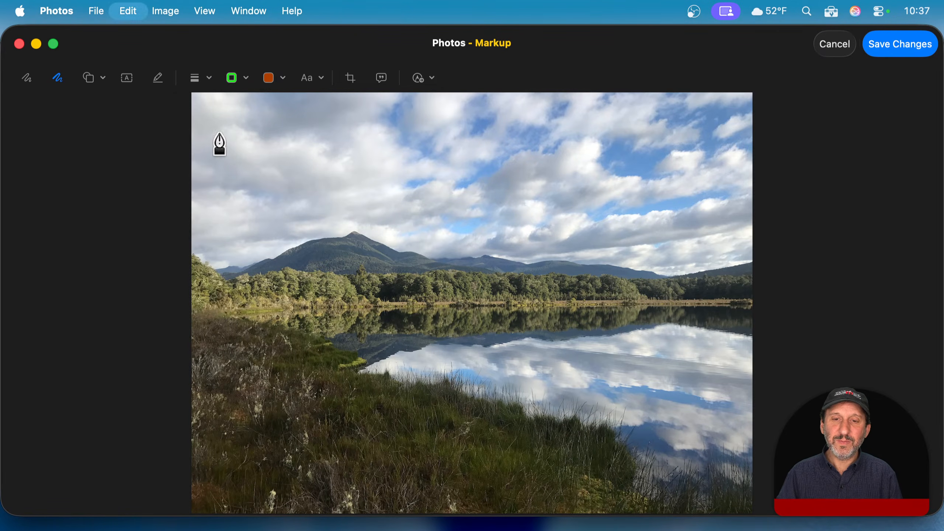
Turn off the line shadow and test it with a freehand stroke above the mountain, deleting the stroke
left_click(196, 79)
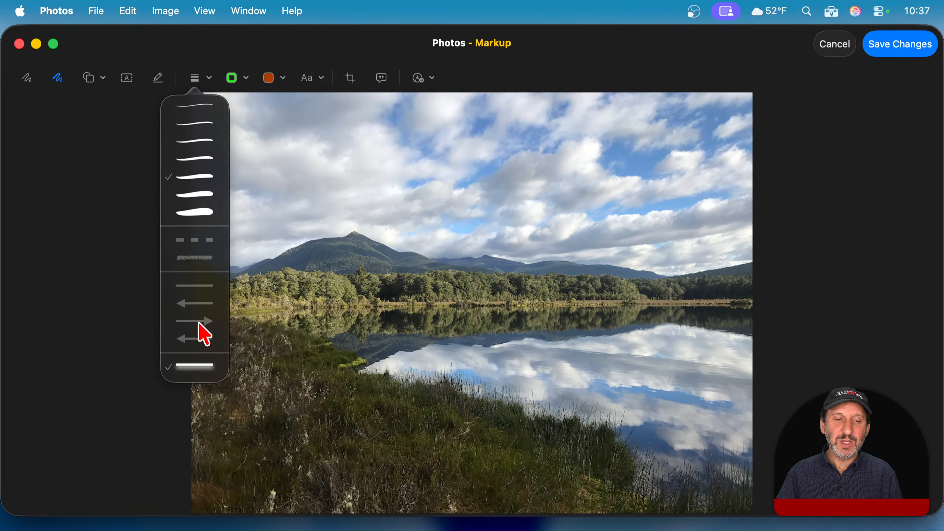
left_click(185, 370)
mouse_move(423, 155)
left_mouse_down()
mouse_move(482, 176)
mouse_move(359, 212)
left_mouse_up()
key("Delete")
Draw two separate freehand green lines over the landscape and reposition them as individual objects
mouse_move(309, 184)
left_mouse_down()
mouse_move(404, 152)
mouse_move(604, 235)
mouse_move(339, 307)
left_mouse_up()
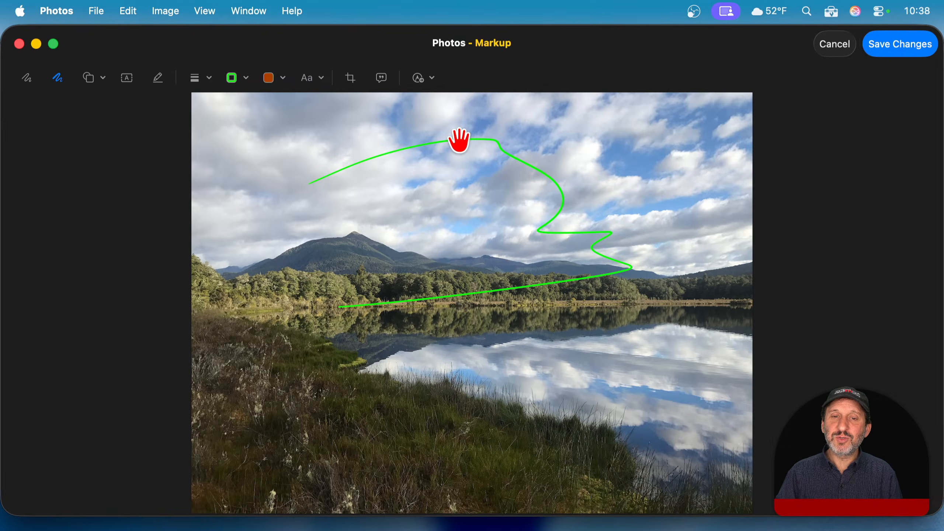
mouse_move(459, 140)
left_mouse_down()
mouse_move(430, 141)
mouse_move(493, 170)
mouse_move(441, 148)
mouse_move(405, 150)
mouse_move(531, 158)
mouse_move(412, 143)
left_mouse_up()
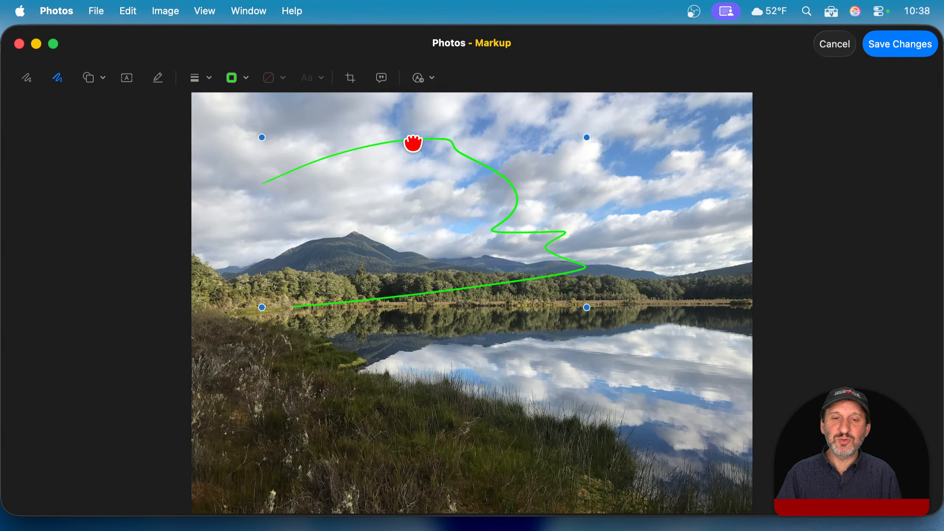
mouse_move(314, 112)
left_mouse_down()
mouse_move(359, 124)
mouse_move(382, 268)
mouse_move(374, 339)
left_mouse_up()
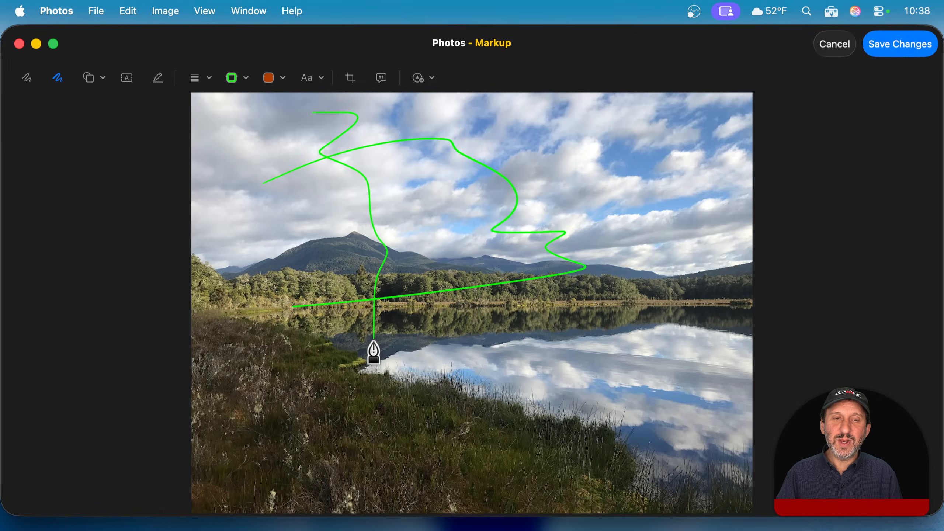
mouse_move(426, 143)
left_mouse_down()
mouse_move(518, 154)
mouse_move(476, 171)
mouse_move(478, 158)
left_mouse_up()
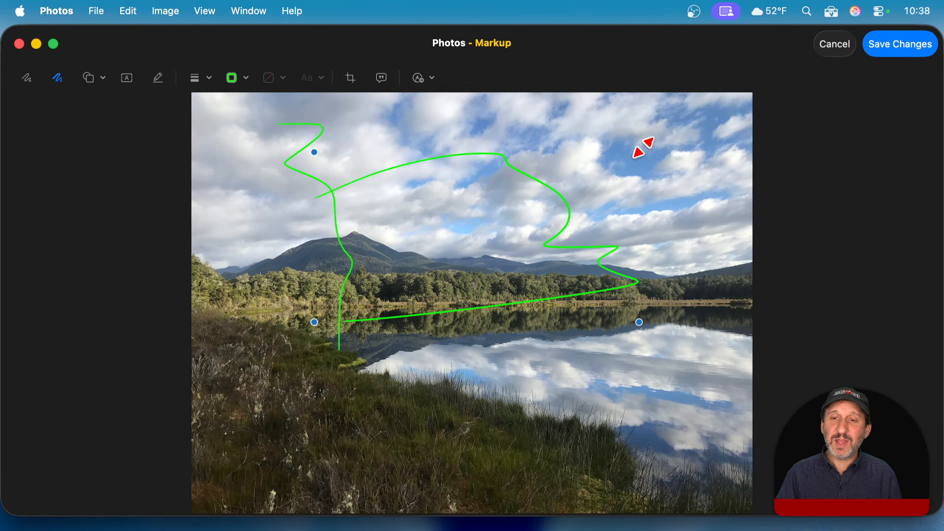
Shrink the larger green line from its corner handle and delete both green lines
mouse_move(639, 152)
left_mouse_down()
mouse_move(439, 195)
mouse_move(580, 183)
left_mouse_up()
key("Delete")
left_click(320, 135)
key("Delete")
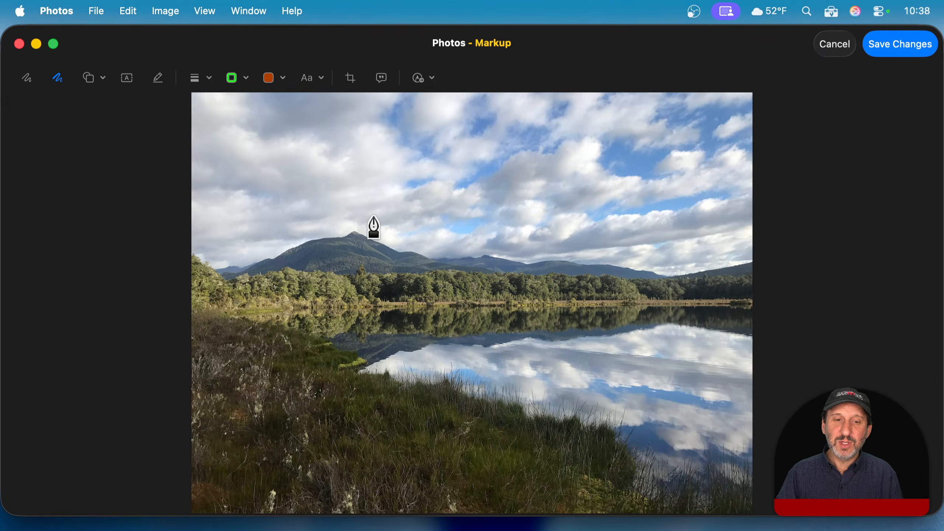
Draw a freehand green arrow pointing down at the mountain peak and turn on its line shadow
mouse_move(437, 147)
left_mouse_down()
mouse_move(364, 224)
mouse_move(364, 209)
mouse_move(368, 220)
mouse_move(391, 217)
left_mouse_up()
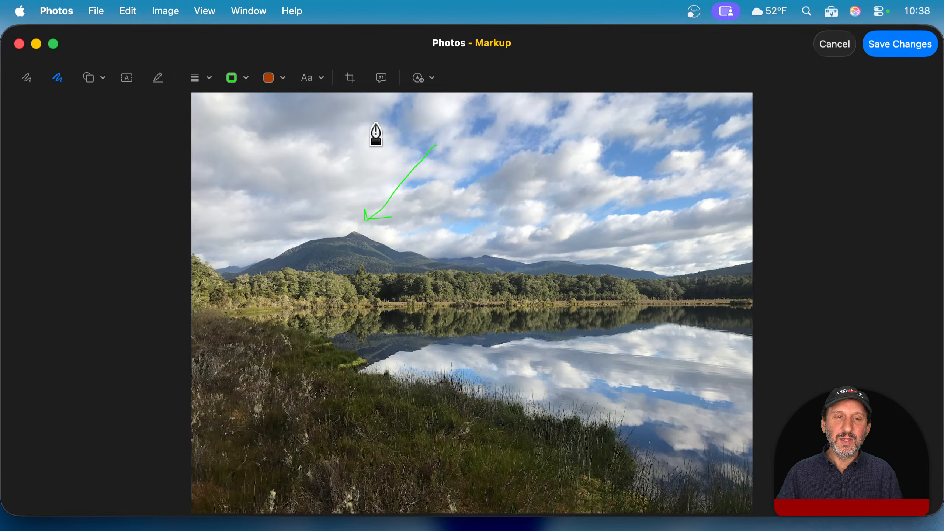
mouse_move(419, 168)
left_mouse_down()
mouse_move(422, 151)
mouse_move(447, 156)
mouse_move(421, 159)
left_mouse_up()
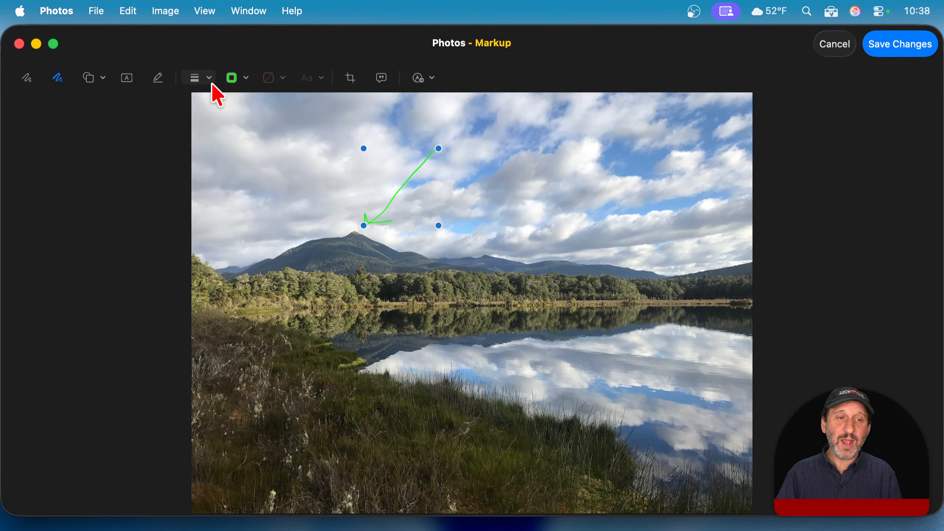
left_click(202, 78)
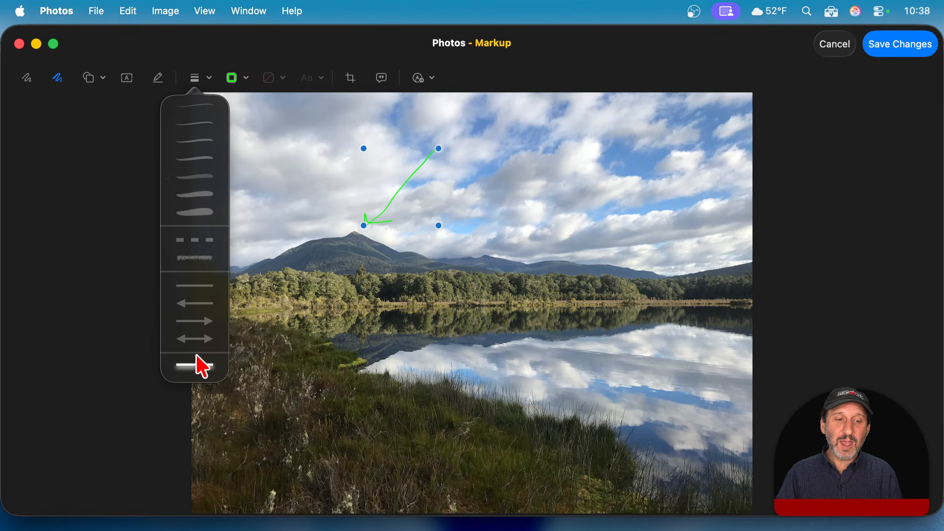
left_click(197, 359)
left_click(197, 78)
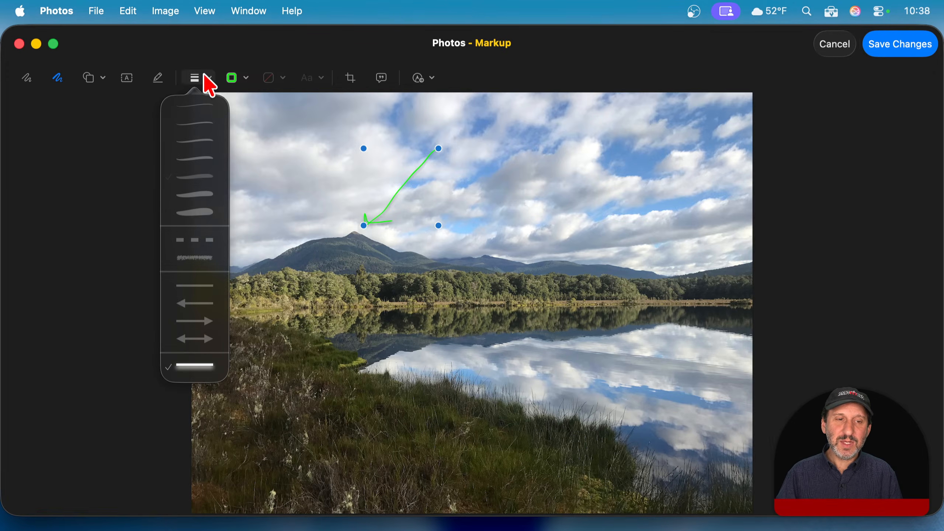
left_click(95, 91)
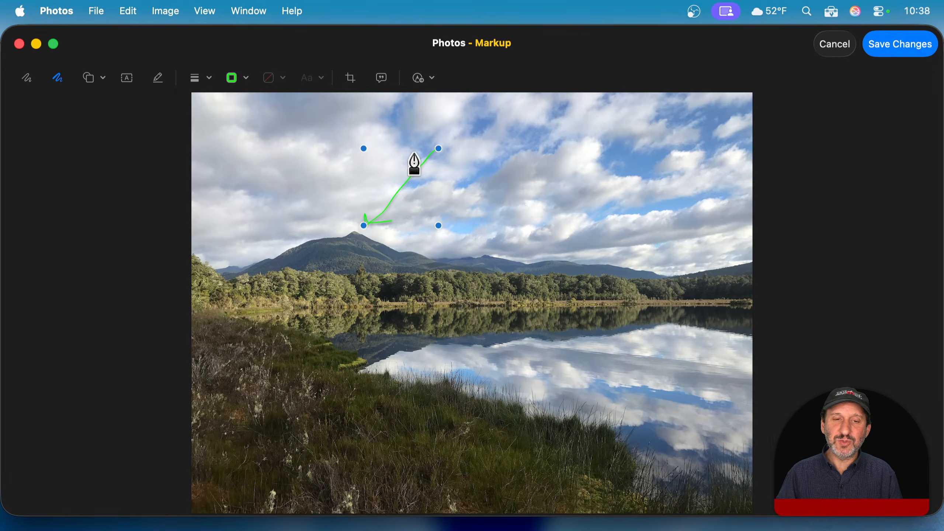
Enlarge and slightly rotate the green arrow above the mountain, and delete it
left_click_drag(417, 166, 519, 143)
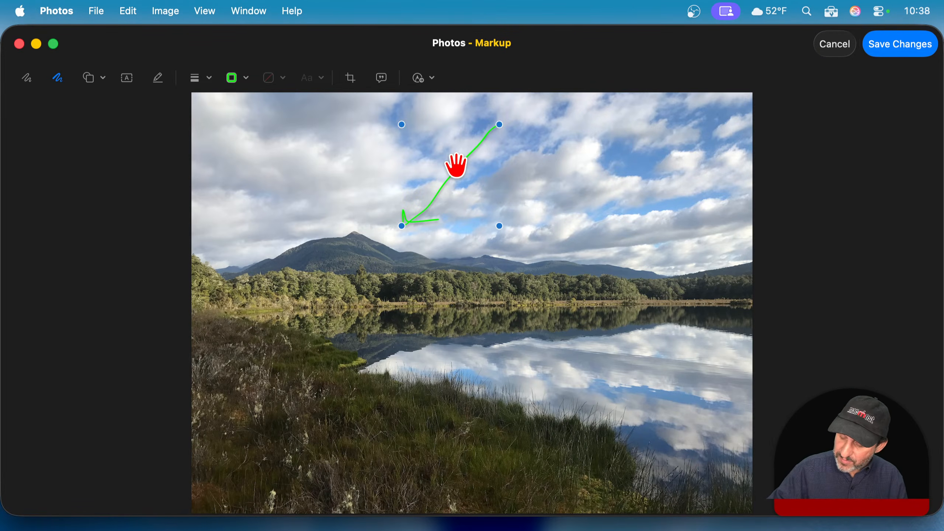
left_click_drag(456, 164, 455, 164)
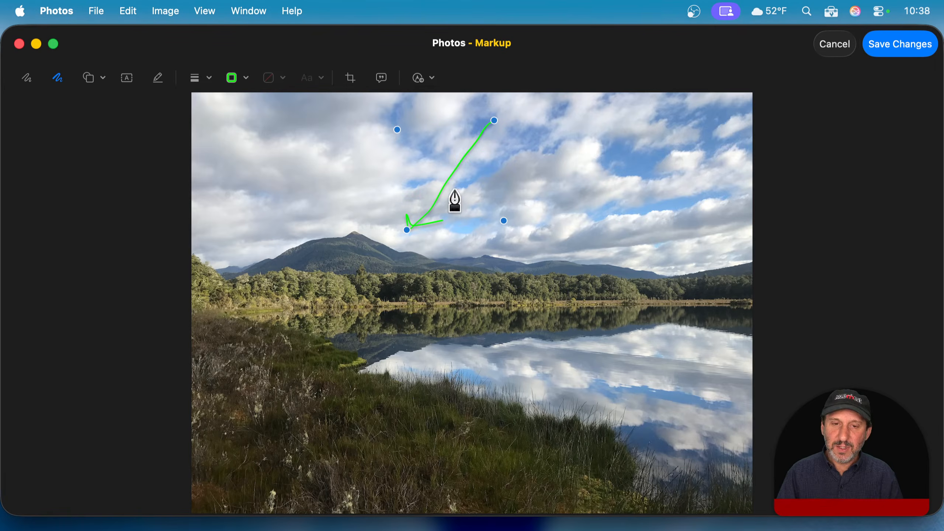
key("Delete")
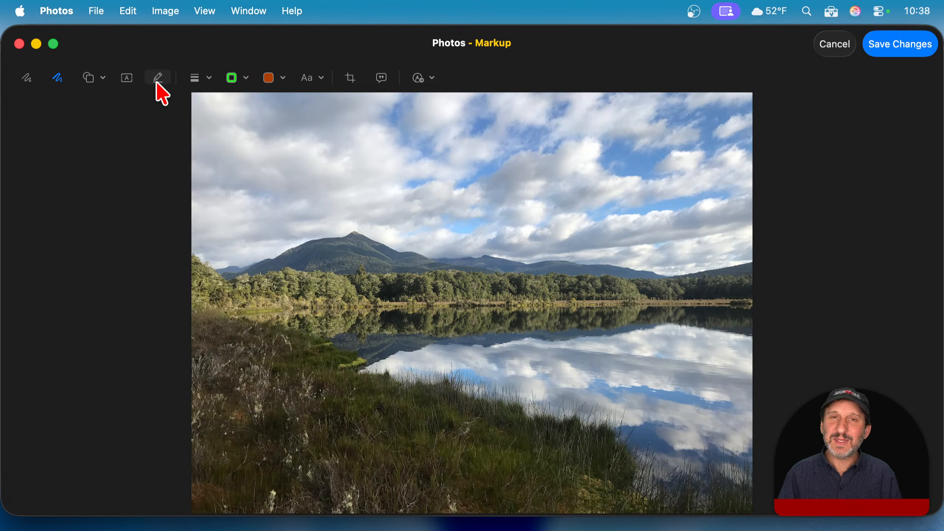
Draw a freehand red line with a thicker line weight just above the mountain ridgeline, spanning most of the photo
left_click(237, 79)
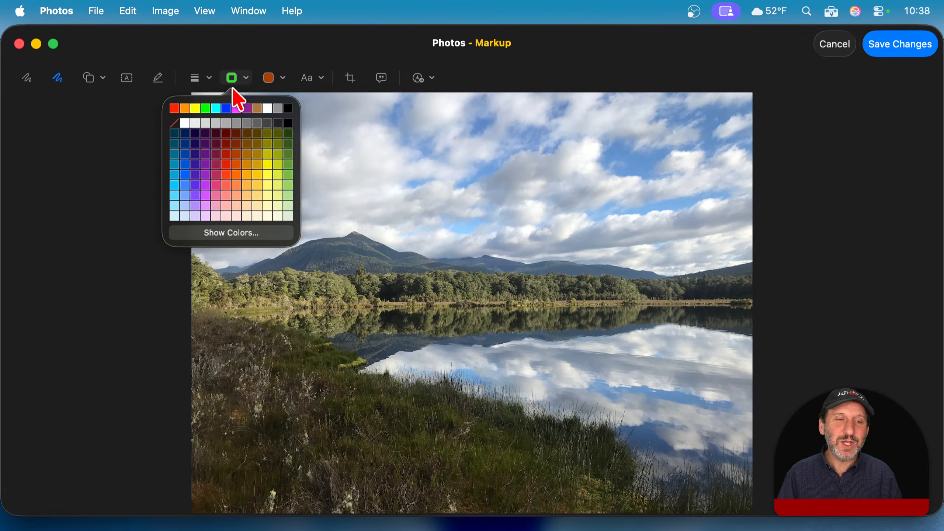
left_click(171, 111)
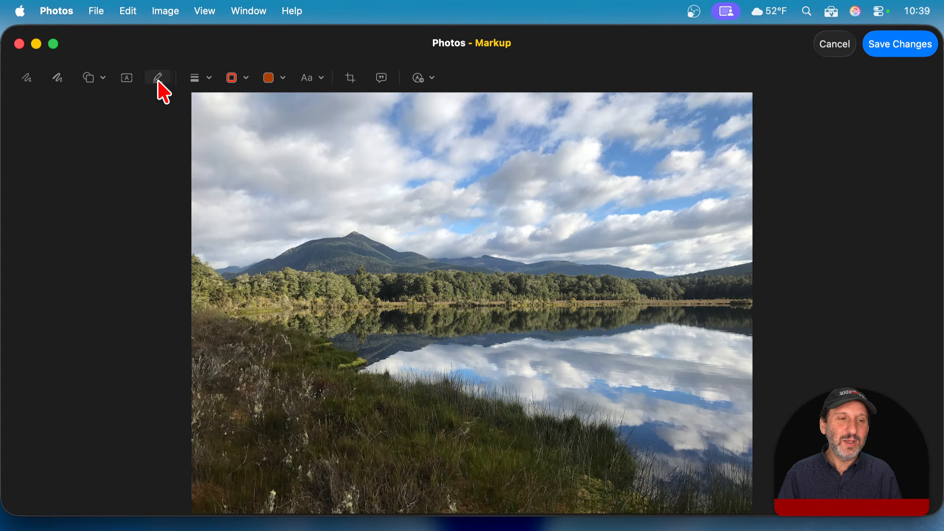
left_click(198, 78)
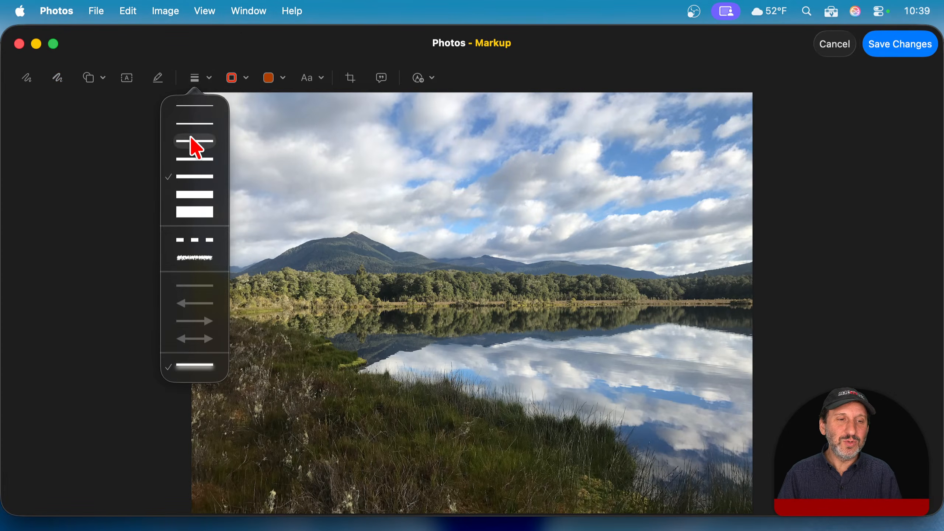
left_click(198, 205)
left_click(57, 78)
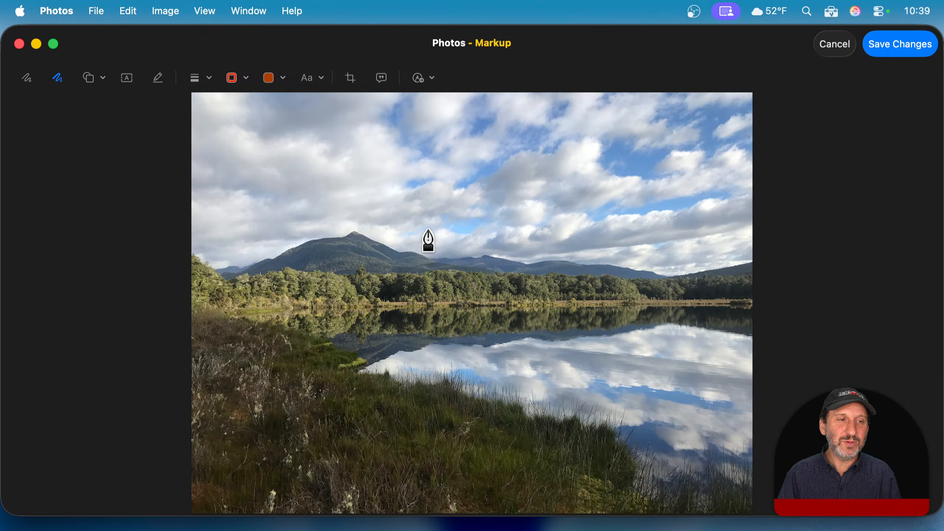
mouse_move(227, 254)
left_mouse_down()
mouse_move(365, 221)
mouse_move(450, 241)
mouse_move(730, 255)
left_mouse_up()
mouse_move(444, 284)
left_mouse_down()
mouse_move(421, 309)
mouse_move(455, 300)
mouse_move(442, 285)
left_mouse_up()
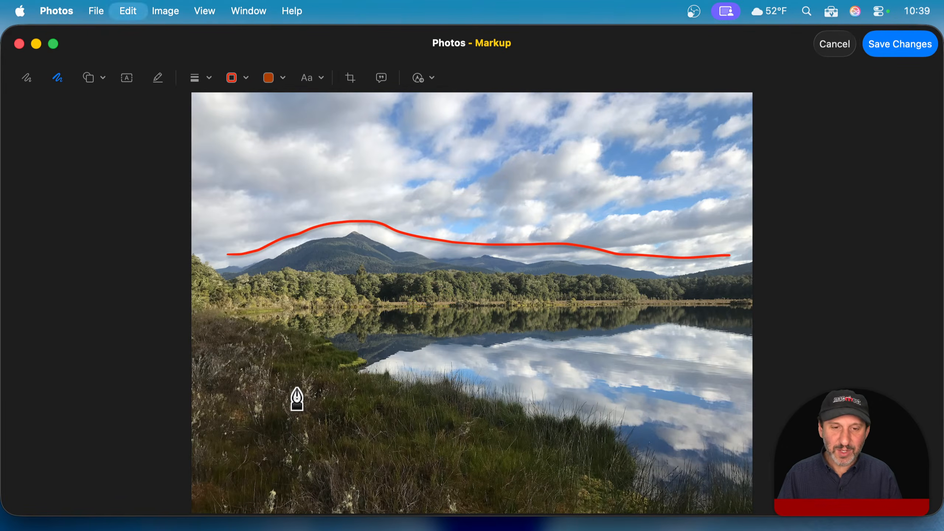
Undo the red freehand line above the ridgeline and switch to the Sketch tool
key("super+z")
key("super+z")
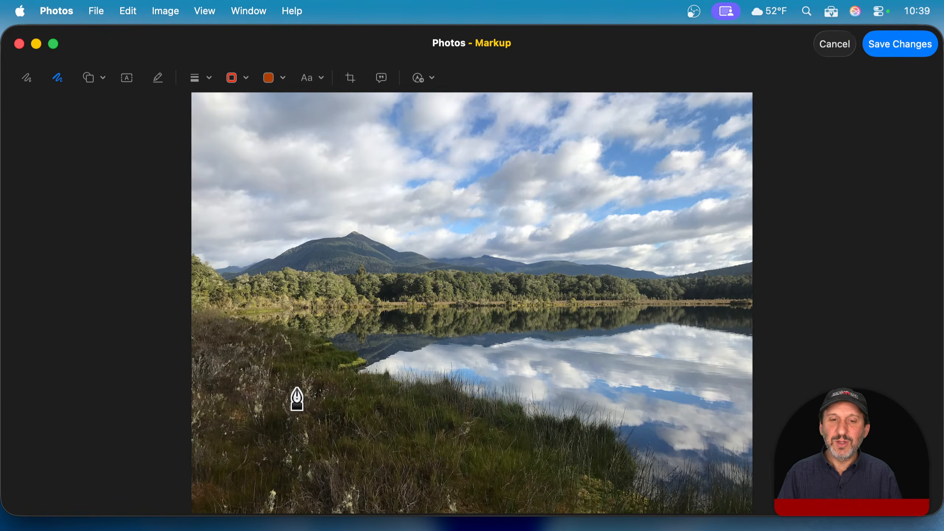
left_click(29, 79)
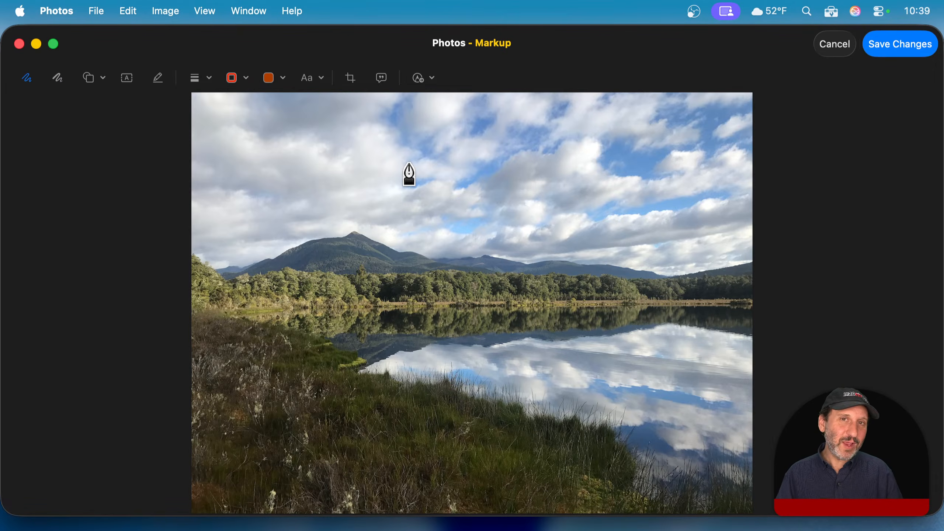
Sketch a thick red curve sweeping from the sky around to the lake, and delete it
left_click(209, 79)
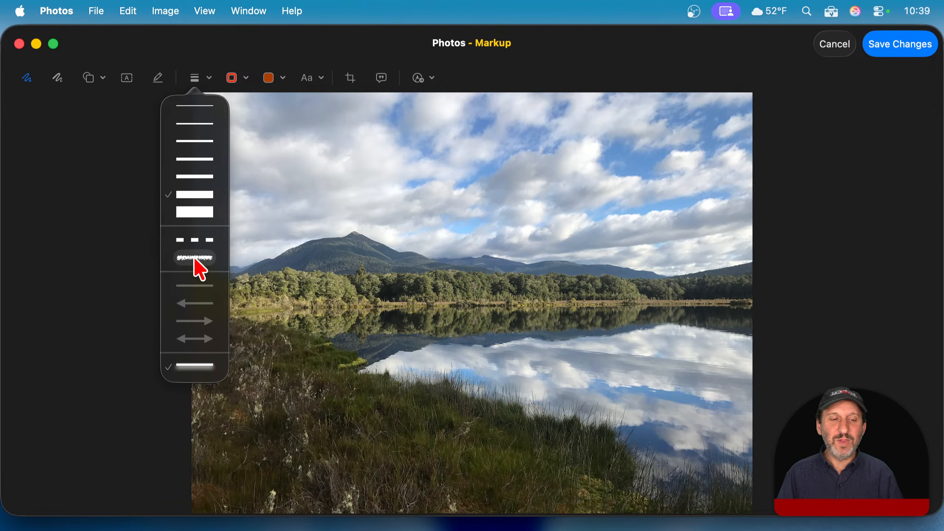
left_click(211, 47)
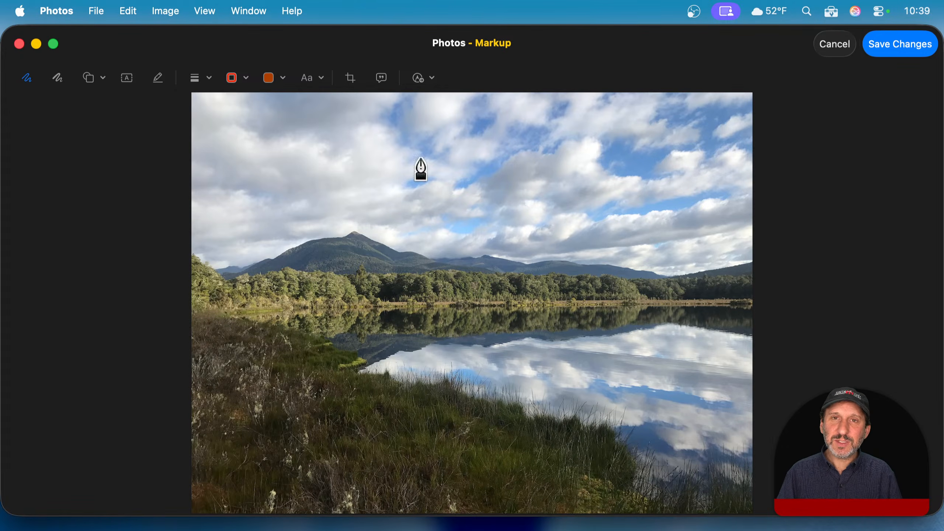
mouse_move(288, 203)
left_mouse_down()
mouse_move(391, 174)
mouse_move(505, 181)
mouse_move(685, 223)
mouse_move(711, 264)
mouse_move(645, 280)
mouse_move(490, 266)
mouse_move(502, 330)
mouse_move(442, 328)
left_mouse_up()
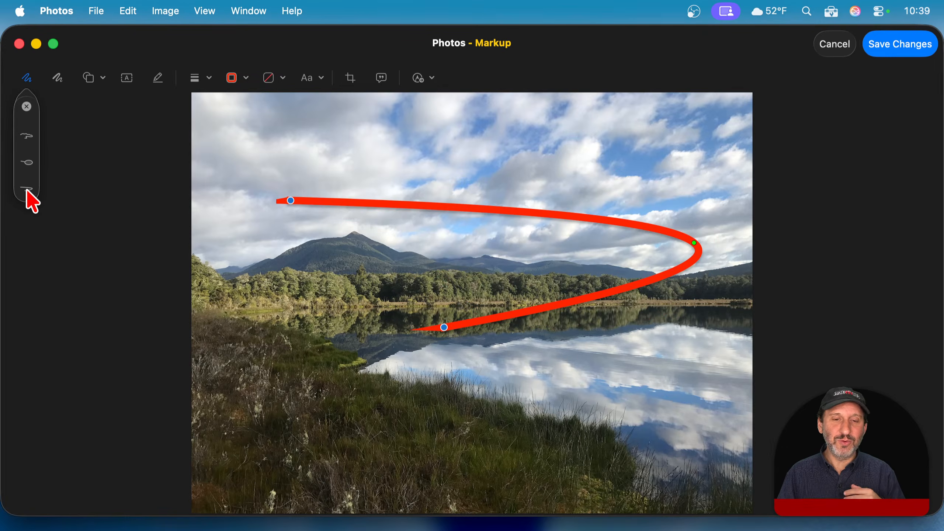
key("Delete")
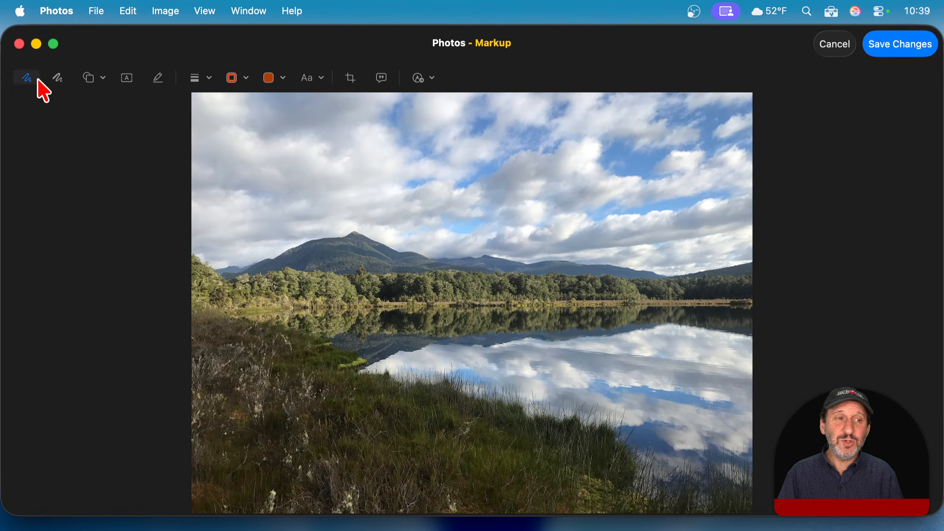
Sketch a circle around the mountain peak, switch it between its freehand and recognised versions, and delete it
mouse_move(369, 215)
left_mouse_down()
mouse_move(347, 213)
mouse_move(331, 236)
mouse_move(357, 256)
mouse_move(381, 242)
mouse_move(368, 211)
left_mouse_up()
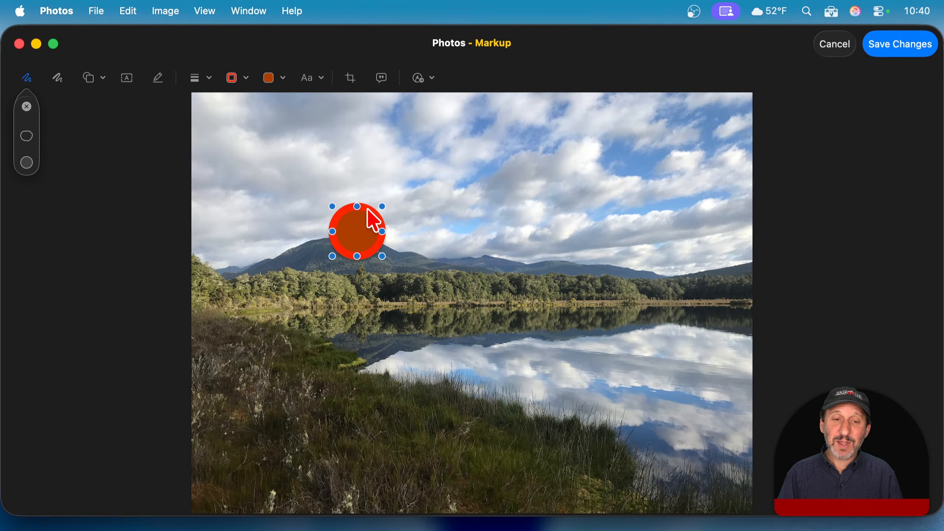
left_click(26, 139)
left_click(27, 162)
left_click(28, 137)
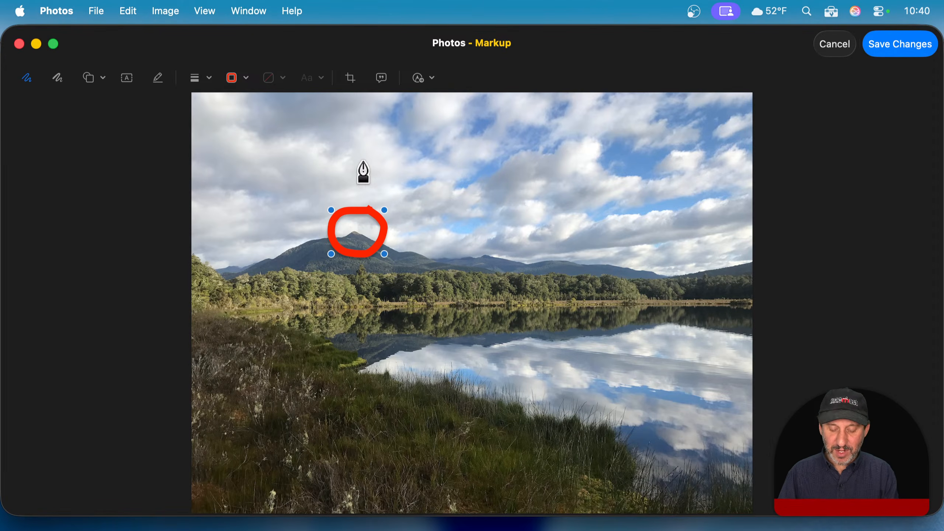
key("BackSpace")
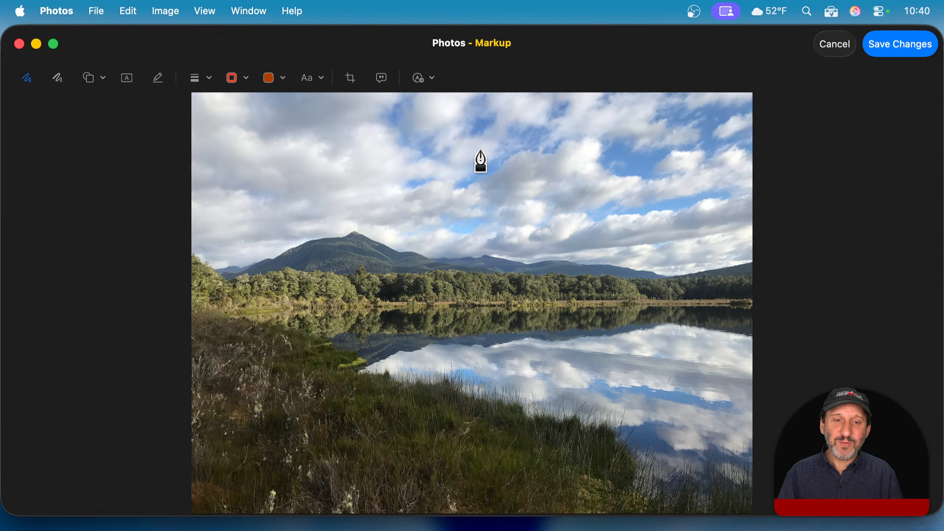
Sketch a red arrow from the sky down to the mountain peak, switch it to its freehand version, and delete it
mouse_move(472, 118)
left_mouse_down()
mouse_move(364, 226)
mouse_move(362, 190)
mouse_move(371, 227)
left_mouse_up()
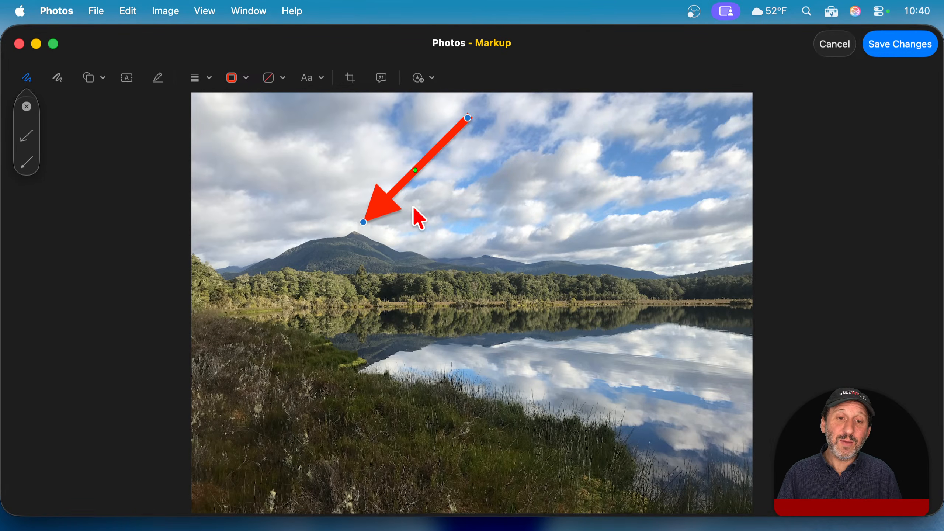
left_click(29, 138)
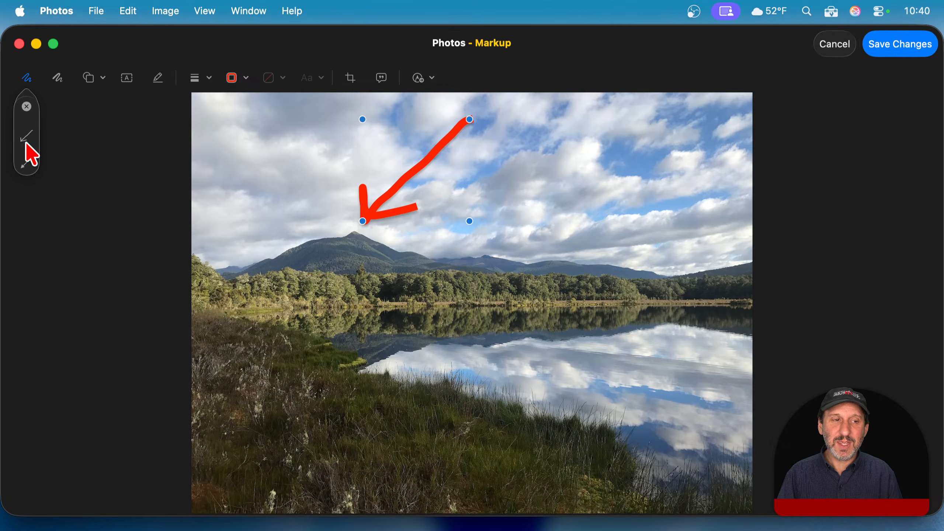
left_click(28, 141)
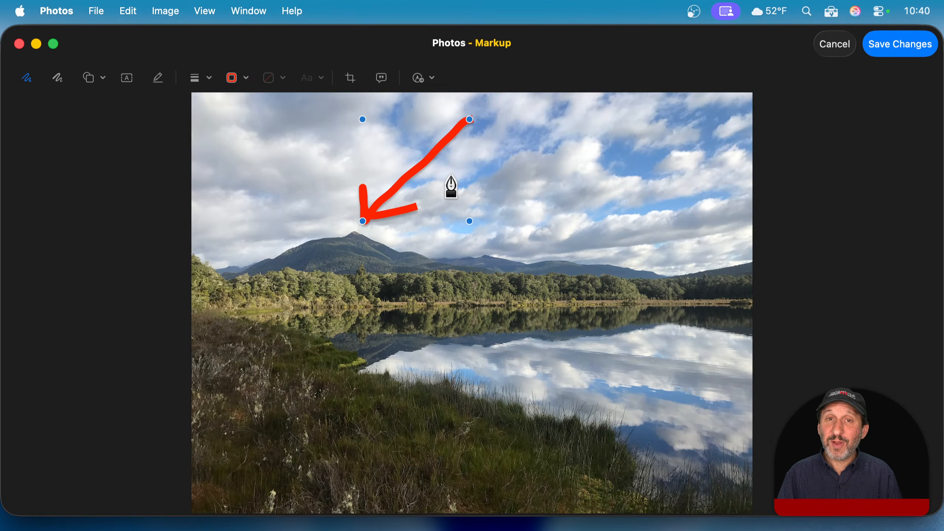
key("BackSpace")
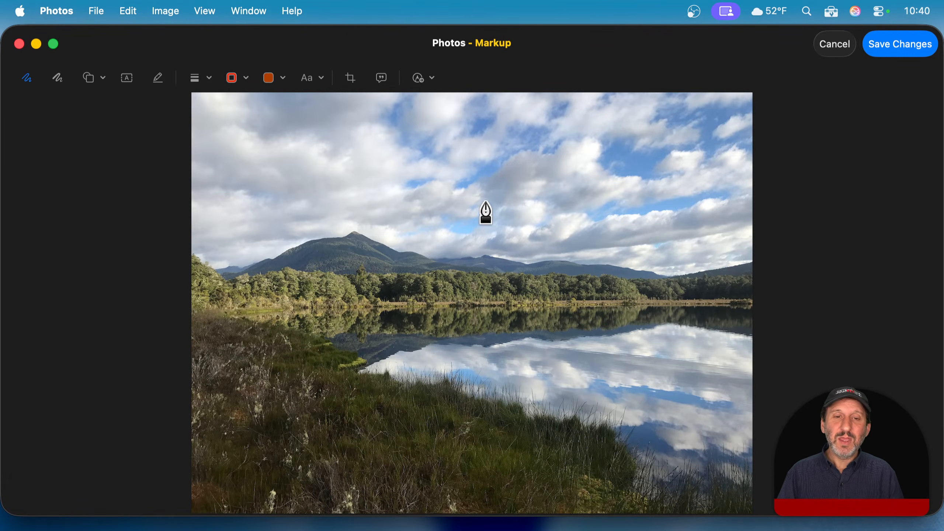
Sketch a rectangle in the sky above the peak, switch it between its freehand and recognised versions, and delete it
mouse_move(337, 133)
left_mouse_down()
mouse_move(336, 164)
mouse_move(430, 205)
mouse_move(462, 151)
mouse_move(385, 133)
mouse_move(331, 134)
left_mouse_up()
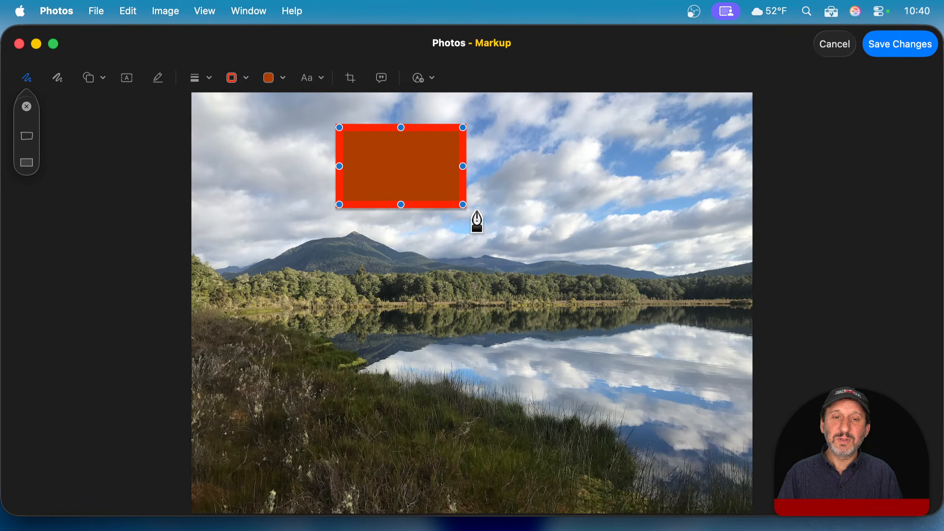
left_click(28, 137)
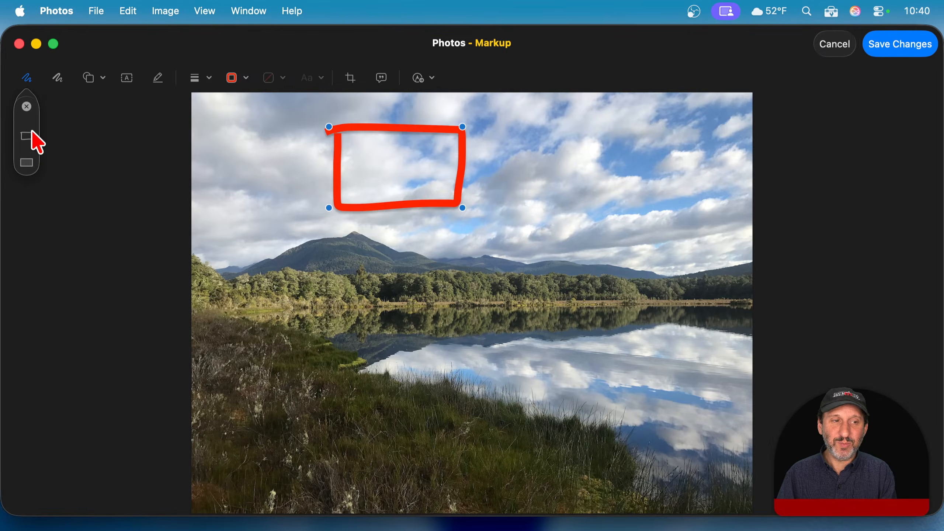
left_click(27, 162)
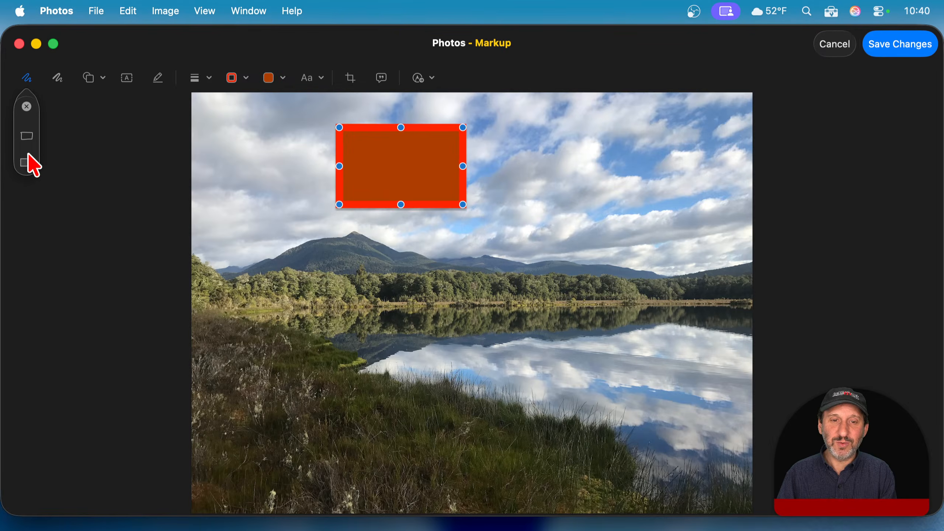
key("Delete")
Sketch two more shapes in the sky above the mountain, switch the second between freehand and recognised versions, and delete both
mouse_move(422, 140)
left_mouse_down()
mouse_move(511, 201)
mouse_move(400, 154)
left_mouse_up()
key("Delete")
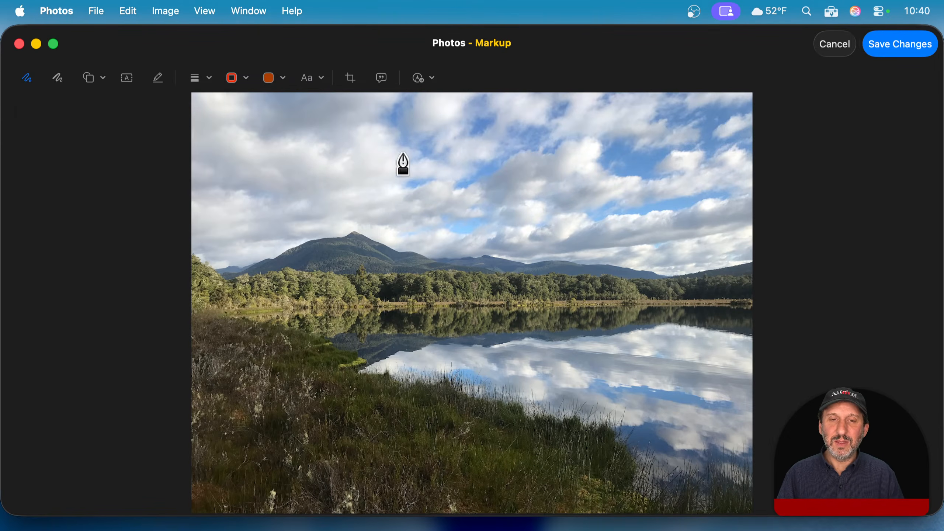
mouse_move(380, 207)
left_mouse_down()
mouse_move(434, 154)
mouse_move(471, 216)
mouse_move(381, 175)
mouse_move(410, 156)
mouse_move(509, 173)
mouse_move(384, 208)
left_mouse_up()
left_click(27, 136)
left_click(27, 161)
key("Delete")
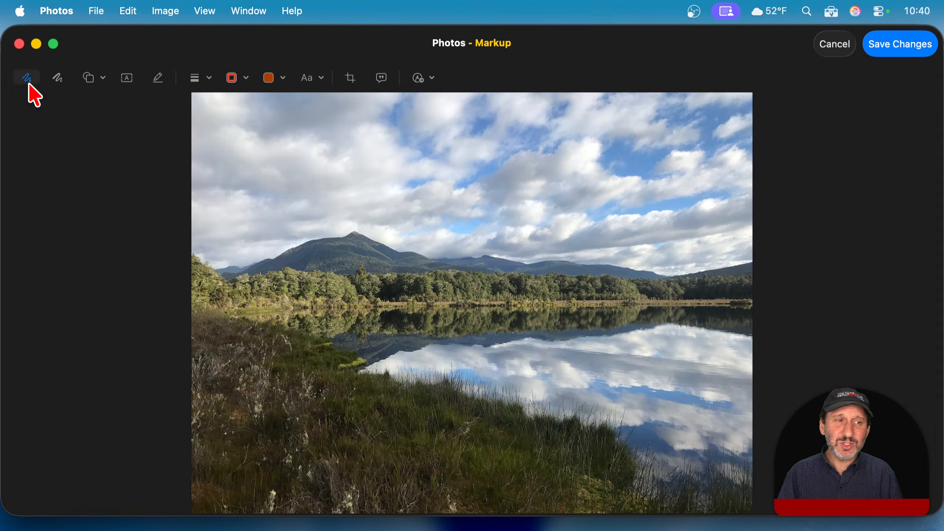
Sketch three filled red-outlined ovals: one at the mountain peak, one in the sky and one over the lake's far shore
left_click(447, 179)
mouse_move(376, 203)
left_mouse_down()
mouse_move(325, 228)
mouse_move(390, 230)
mouse_move(388, 204)
left_mouse_up()
mouse_move(614, 200)
left_mouse_down()
mouse_move(612, 231)
mouse_move(617, 204)
left_mouse_up()
mouse_move(587, 287)
left_mouse_down()
mouse_move(531, 297)
mouse_move(587, 280)
left_mouse_up()
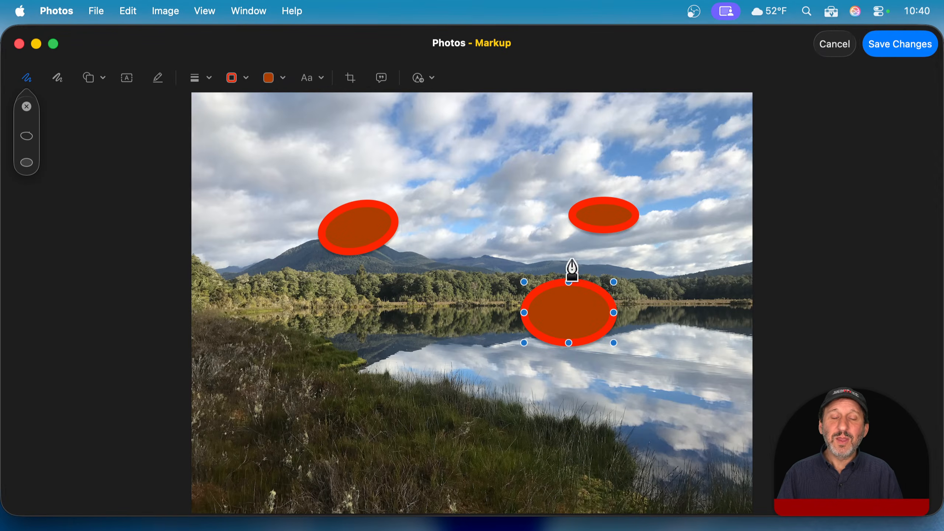
Try a purple fill on the oval over the lake's far shore, and set its fill to none
left_click(232, 78)
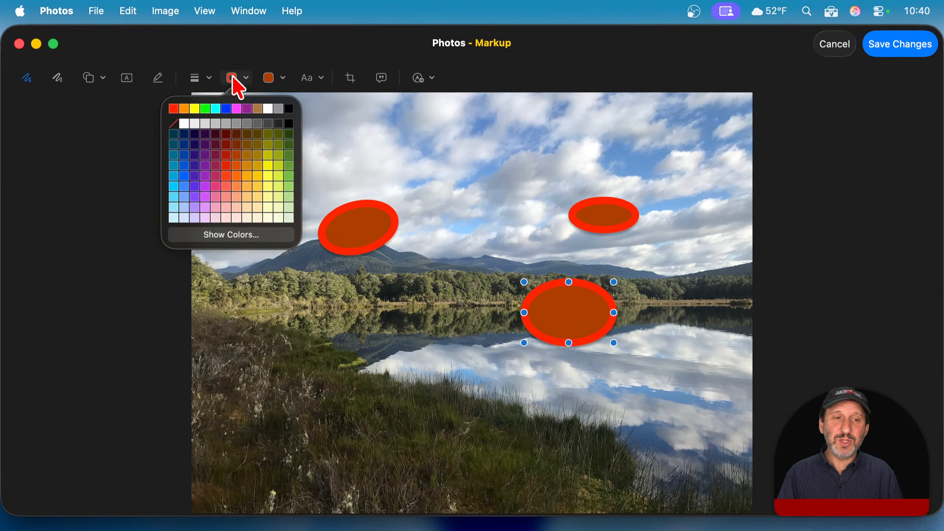
left_click(231, 77)
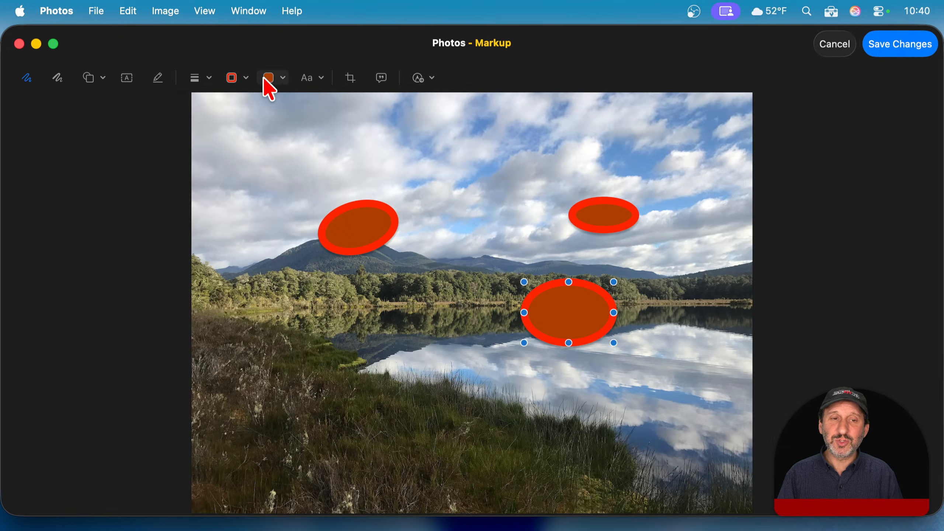
left_click(273, 78)
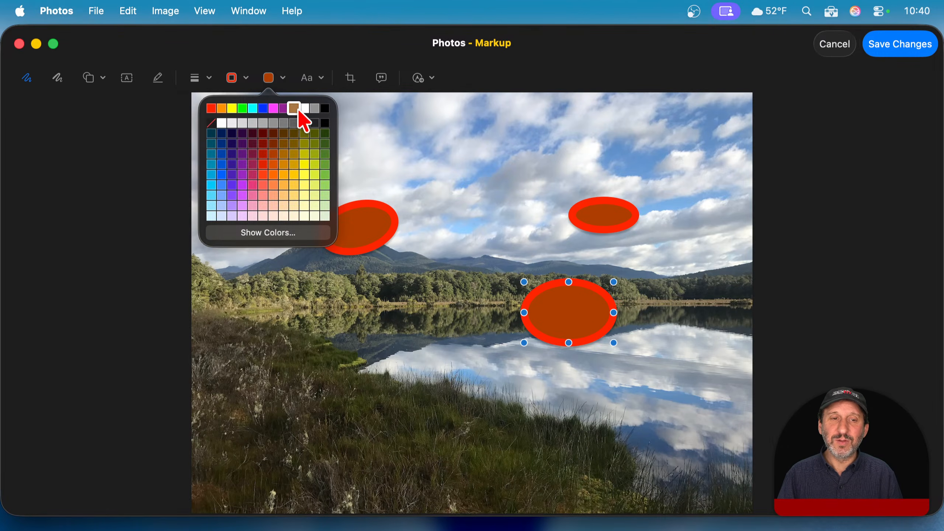
left_click(300, 105)
left_click(269, 79)
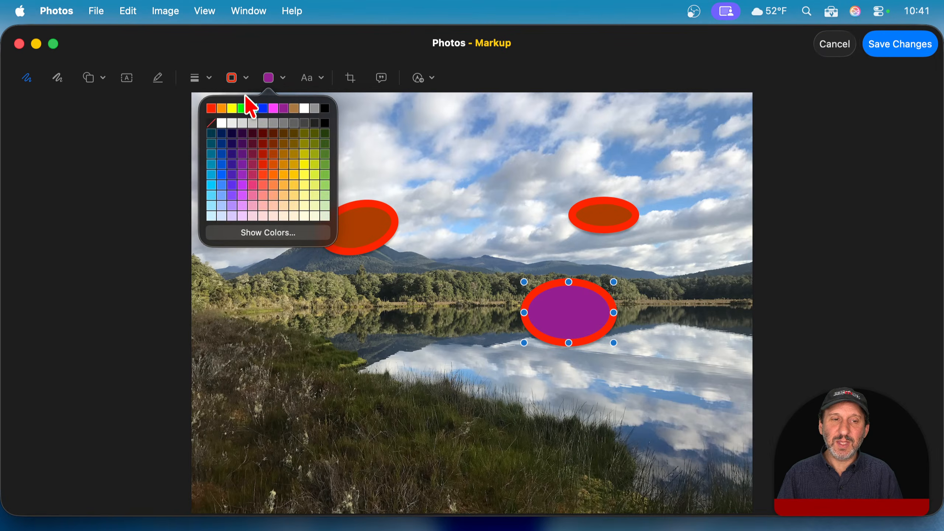
left_click(211, 123)
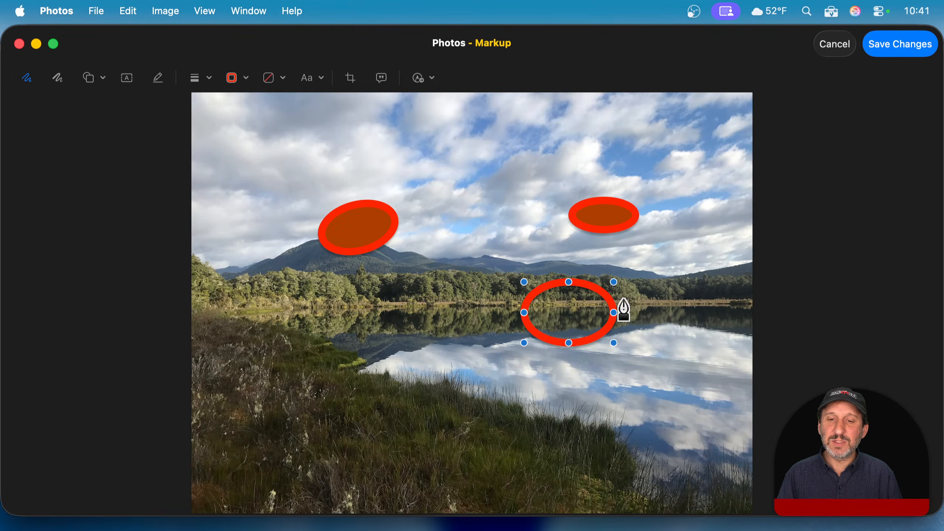
Move the unfilled oval up into the sky and delete all three ovals
left_click_drag(591, 289, 528, 201)
key("Delete")
left_click(601, 208)
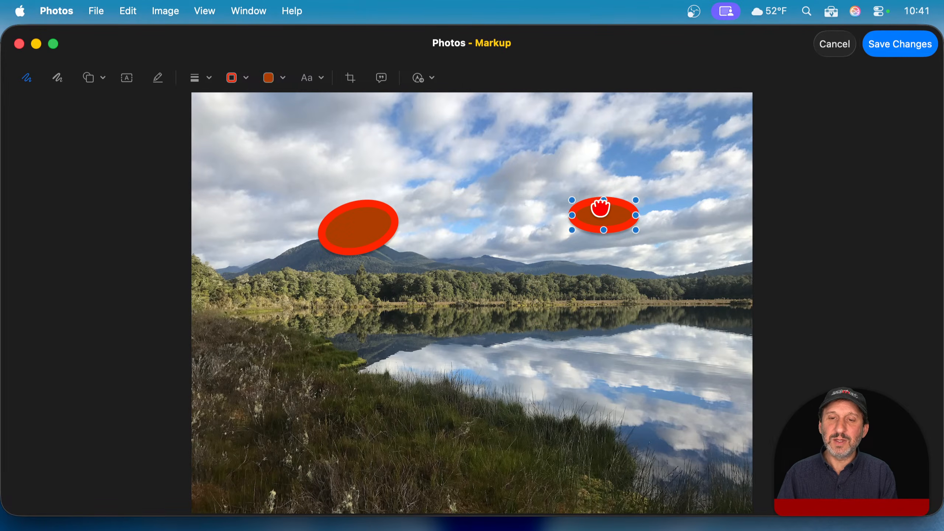
key("Delete")
left_click(375, 210)
key("Delete")
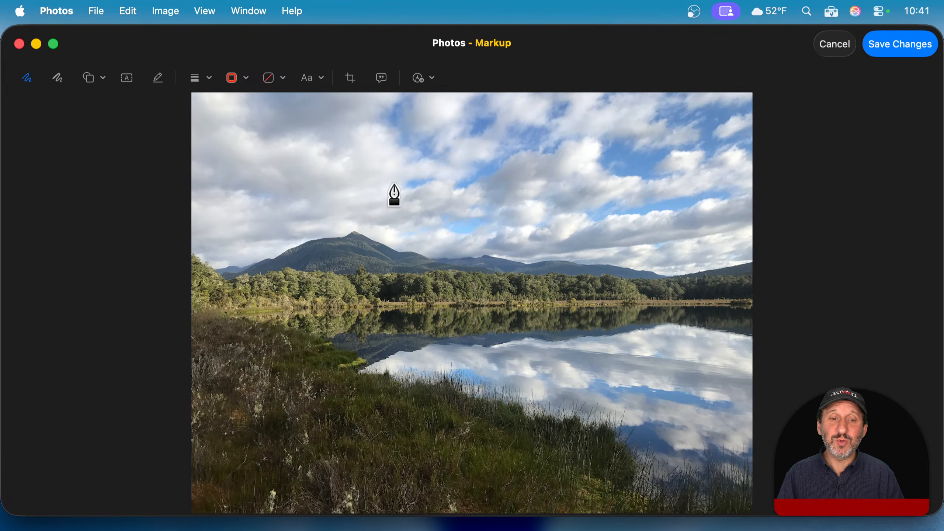
Sketch three small unfilled red circles at the peak, over the distant ridge and on the lake, and delete them all
mouse_move(365, 208)
left_mouse_down()
mouse_move(342, 239)
mouse_move(374, 231)
mouse_move(363, 209)
left_mouse_up()
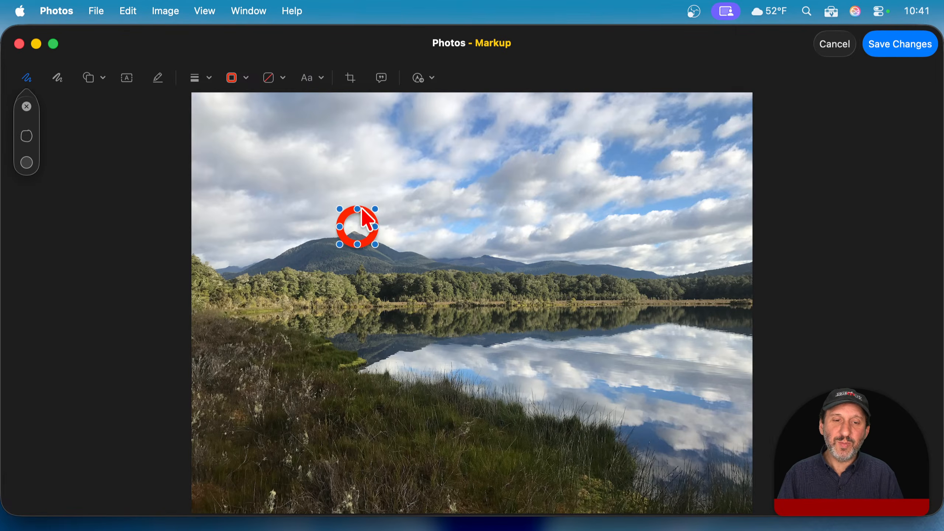
mouse_move(633, 246)
left_mouse_down()
mouse_move(605, 271)
mouse_move(638, 257)
left_mouse_up()
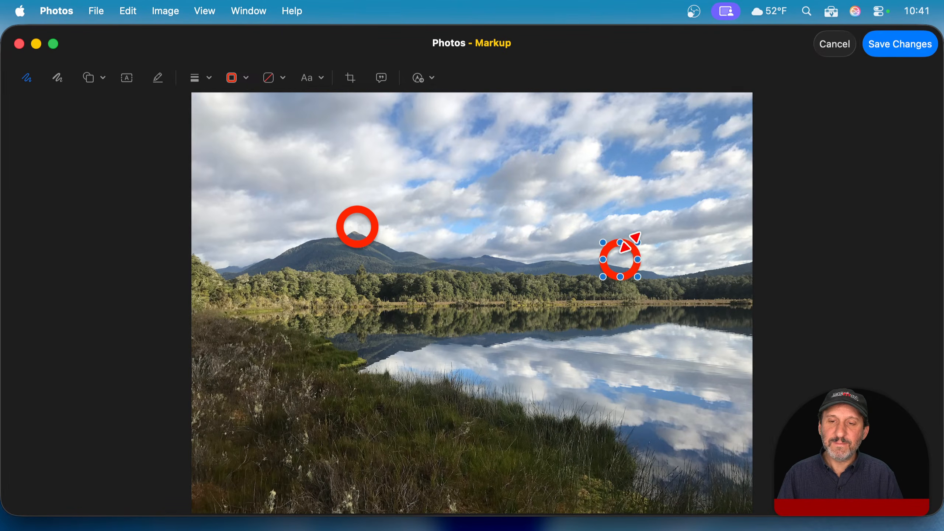
mouse_move(479, 319)
left_mouse_down()
mouse_move(467, 322)
mouse_move(484, 350)
mouse_move(477, 327)
left_mouse_up()
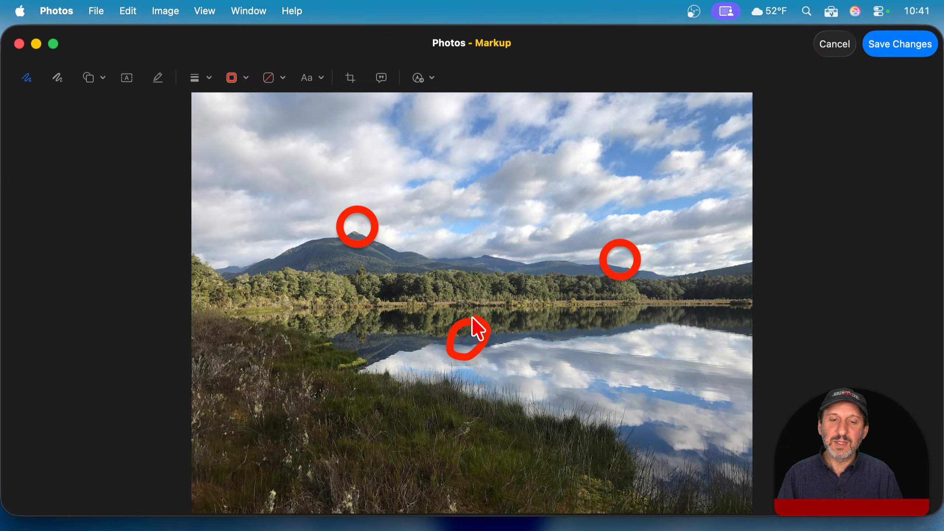
key("BackSpace")
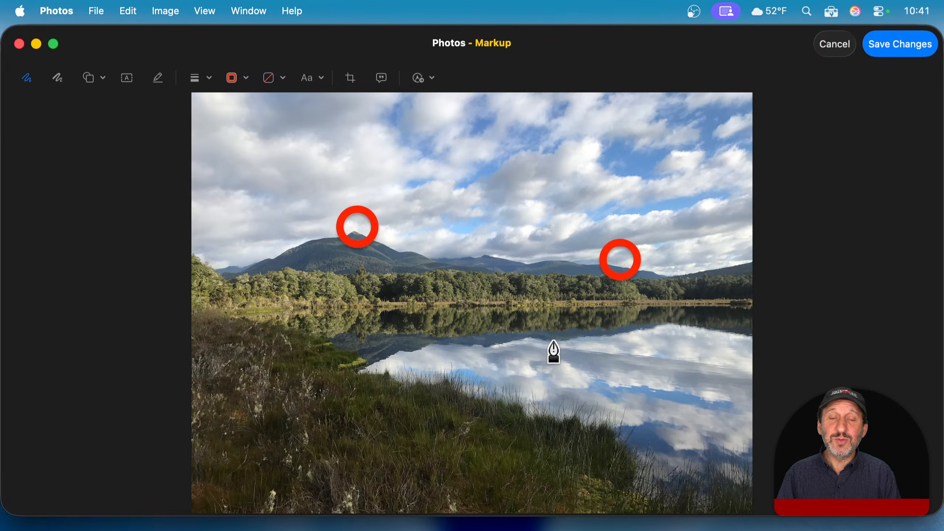
left_click(616, 262)
key("BackSpace")
left_click(362, 220)
key("BackSpace")
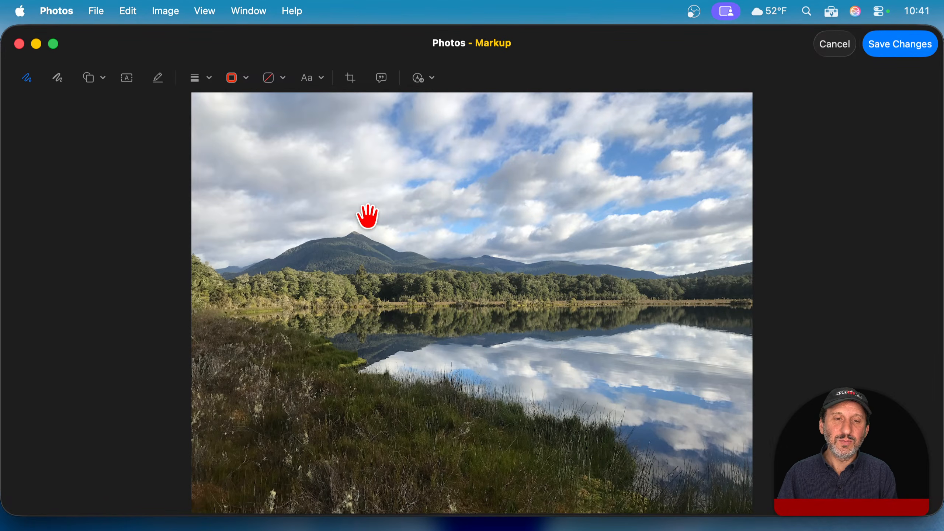
Insert a line shape, stretch it diagonally from the sky to the distant ridge, and bend its middle upward into an arc
left_click(98, 79)
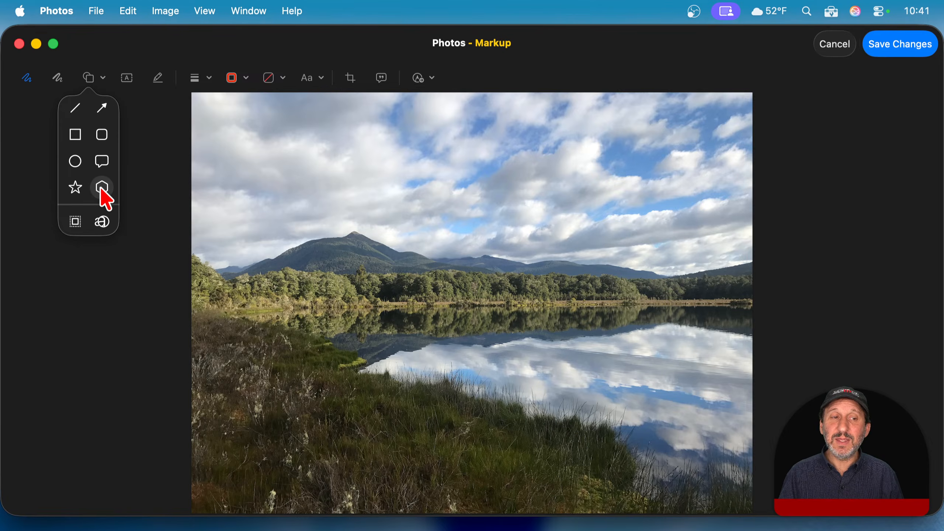
left_click(74, 108)
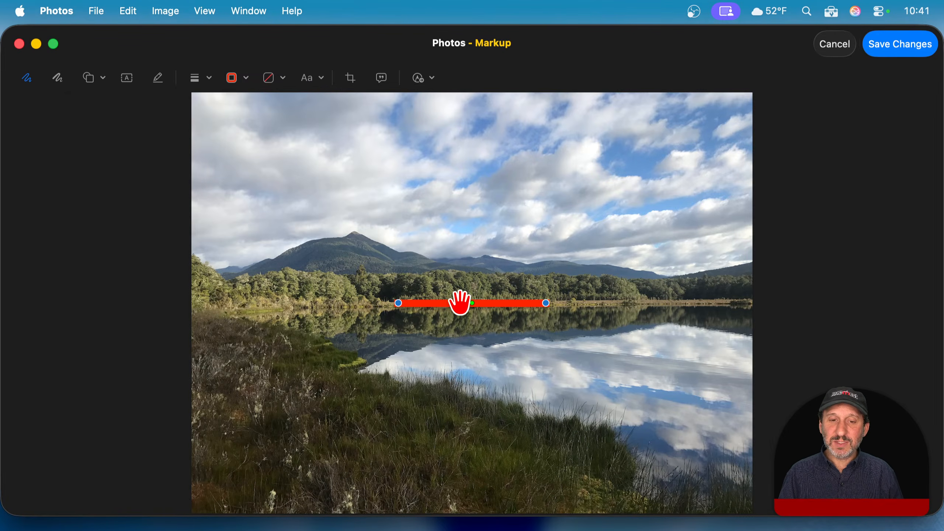
left_click_drag(457, 300, 407, 174)
left_click_drag(496, 174, 643, 275)
left_click_drag(347, 175, 244, 175)
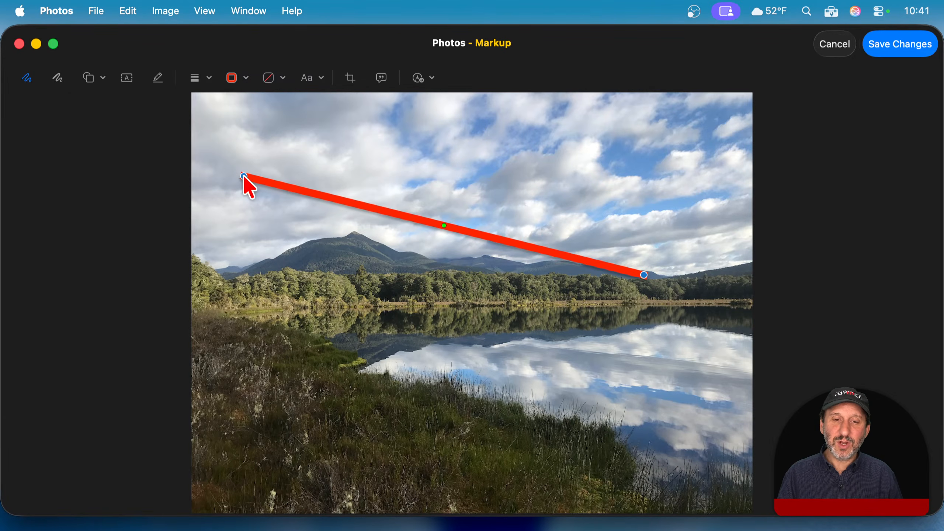
left_click_drag(444, 226, 436, 177)
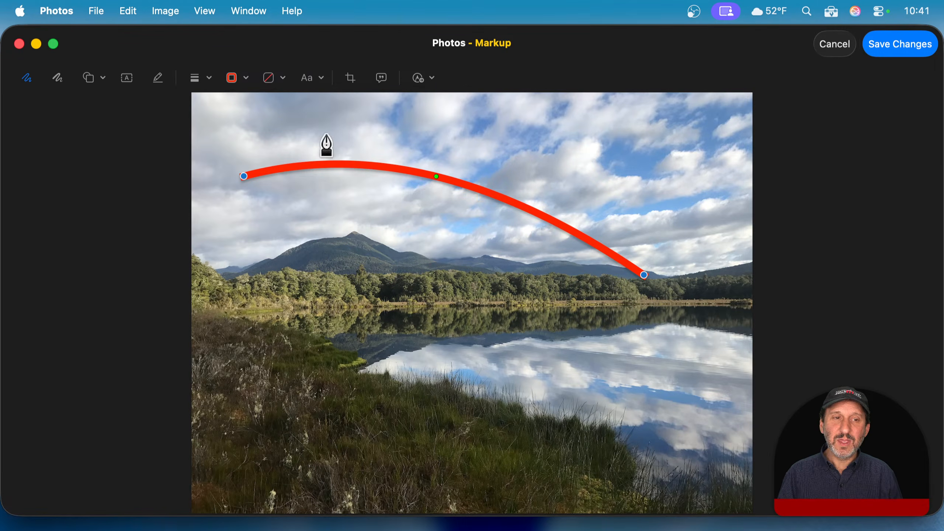
Try a dashed stroke on the red arc, and switch it to the rough brush stroke
left_click(203, 78)
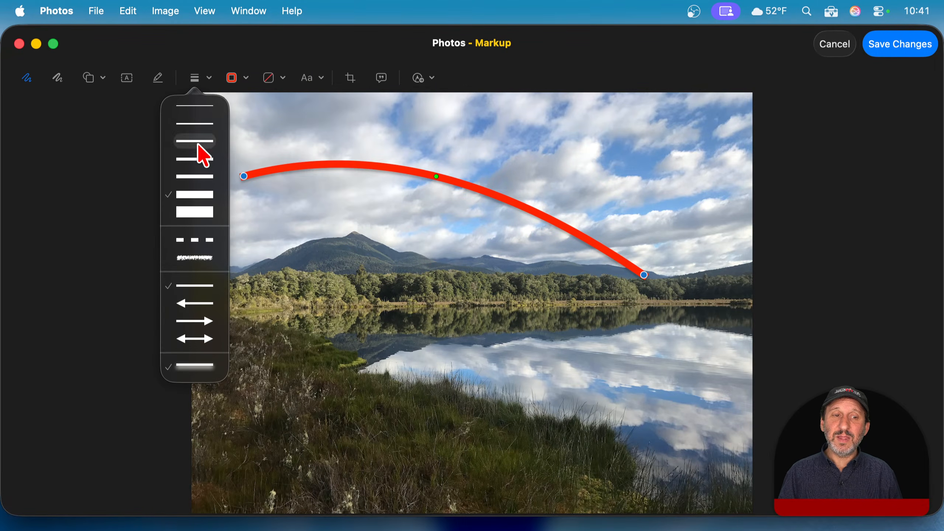
left_click(197, 240)
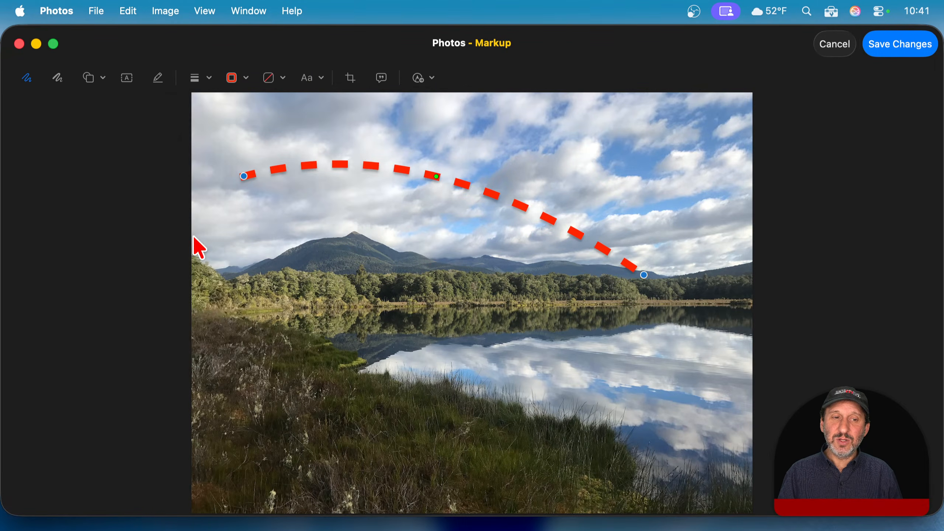
left_click(195, 79)
left_click(198, 260)
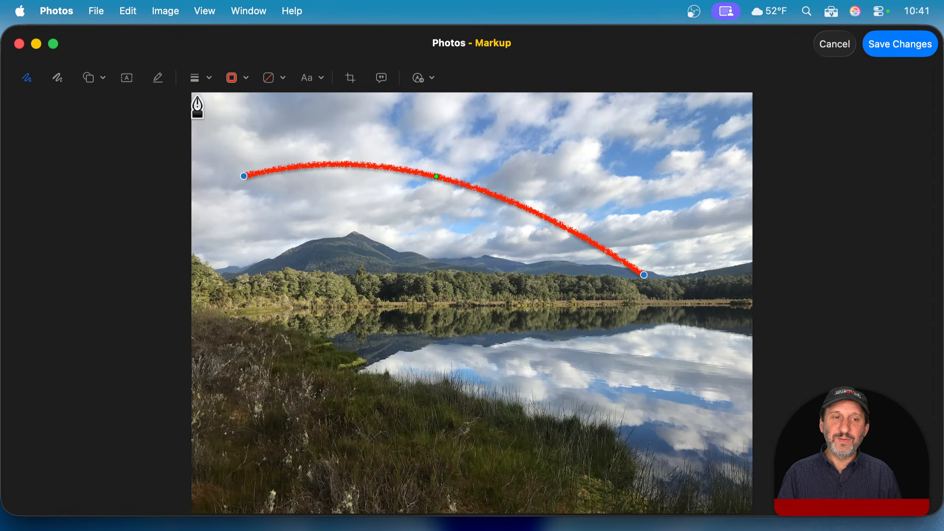
Try an arrowhead on the arc's start only, on its end only, and on both ends
left_click(204, 79)
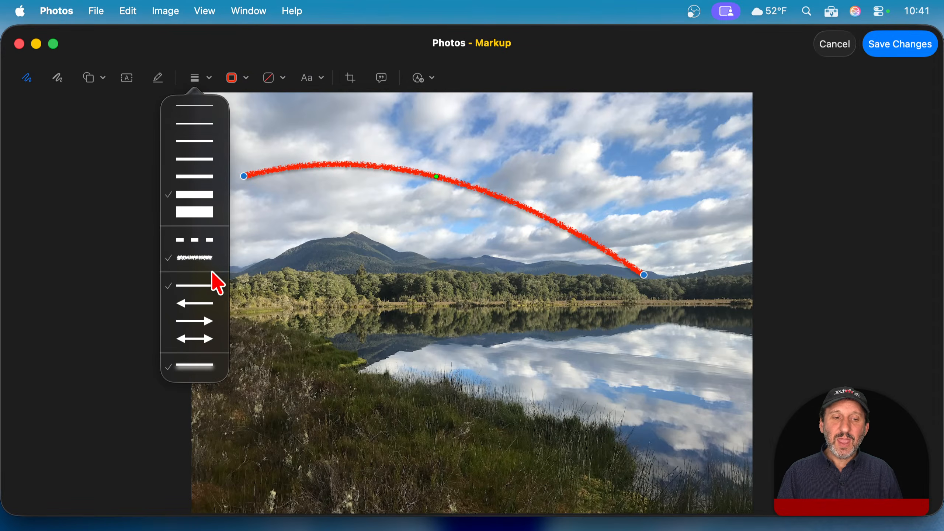
left_click(194, 304)
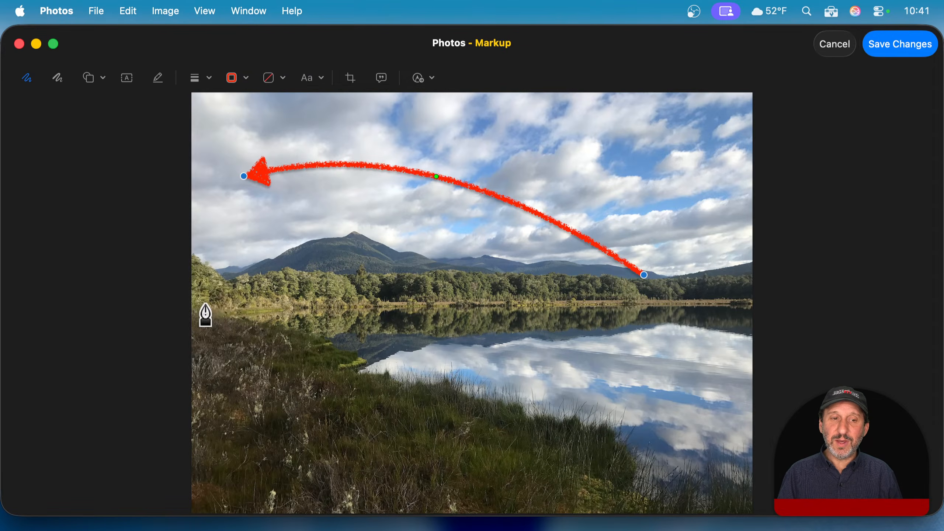
left_click(194, 78)
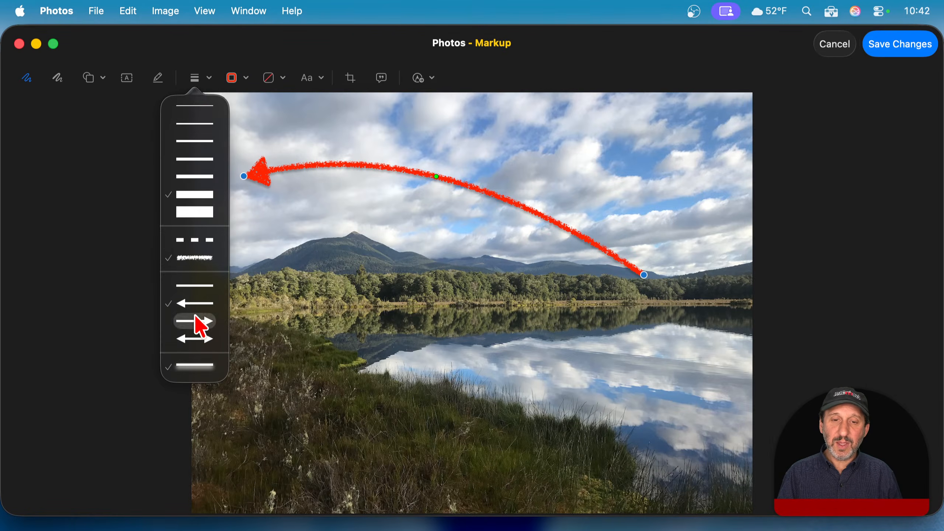
left_click(195, 320)
left_click(193, 78)
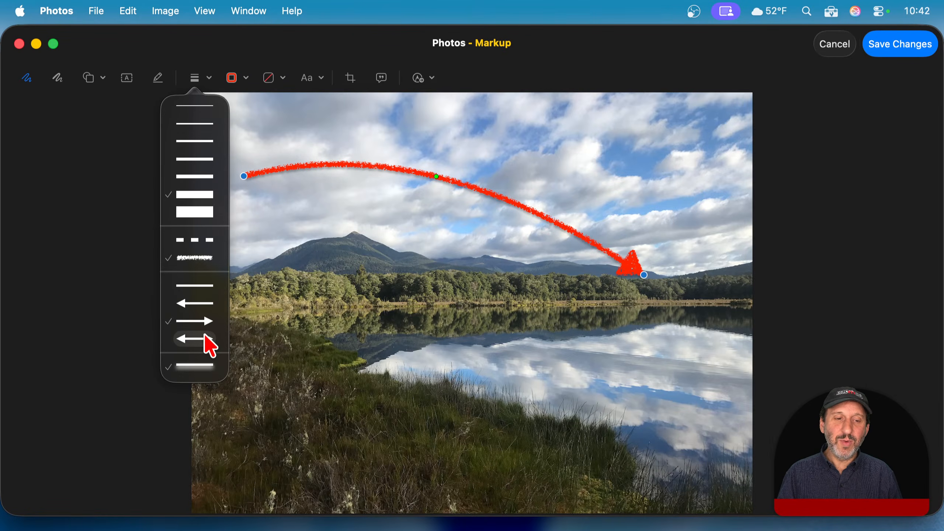
left_click(206, 337)
Turn off the rough brush stroke on the double-headed arc and delete the arc
left_click(203, 79)
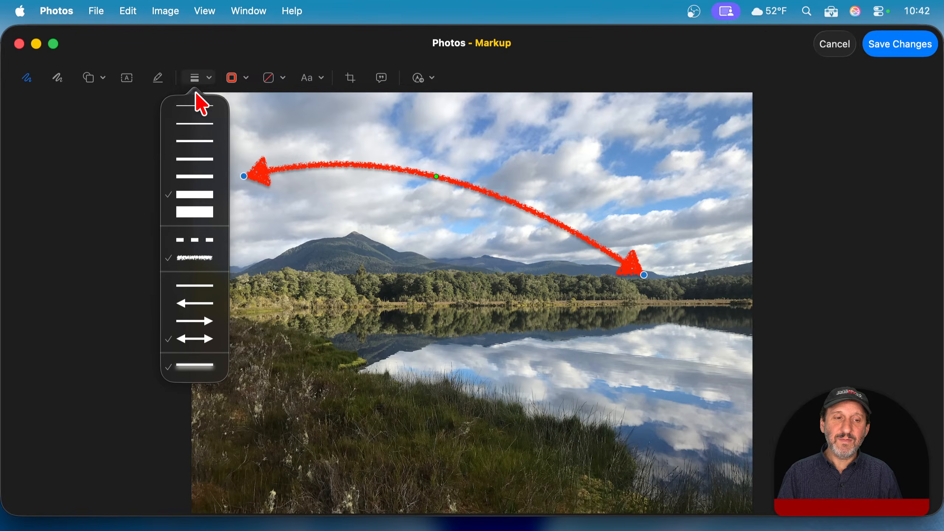
left_click(196, 260)
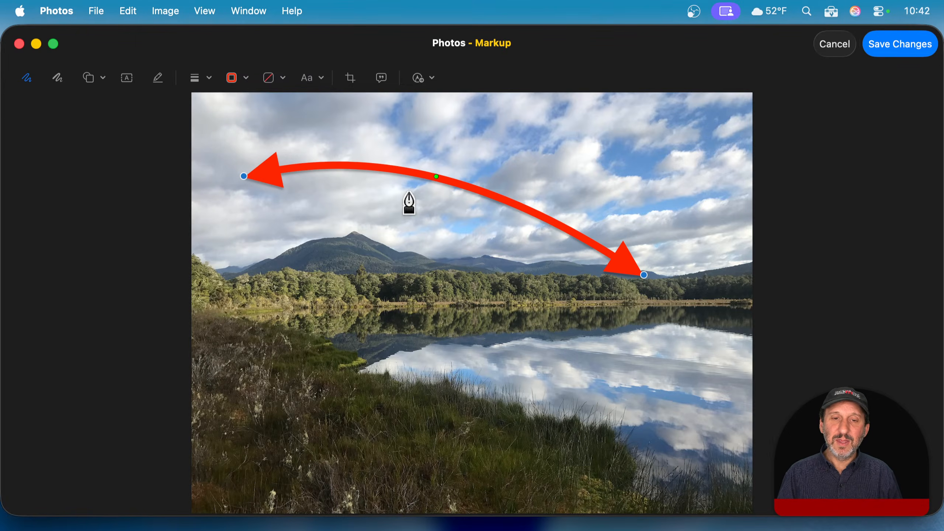
key("Delete")
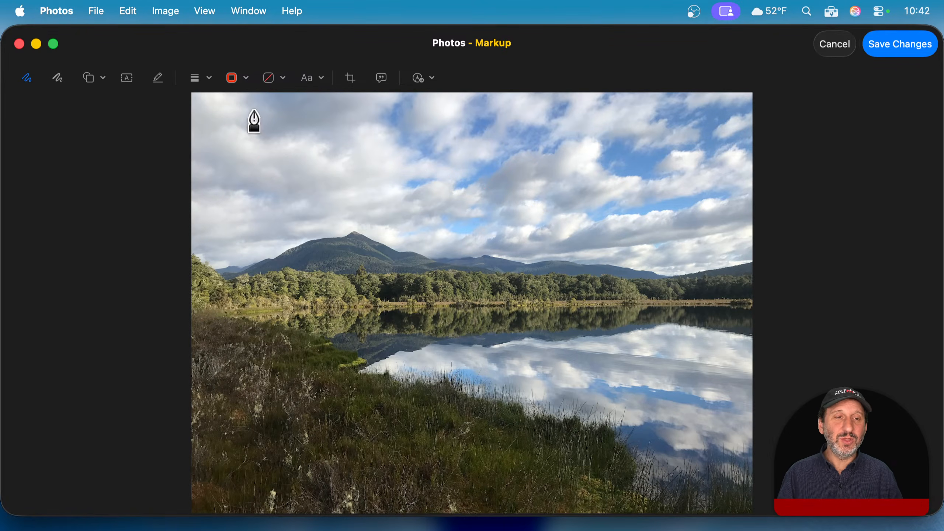
Set the border colour to orange and the line thickness to the fourth-thinnest option
left_click(232, 78)
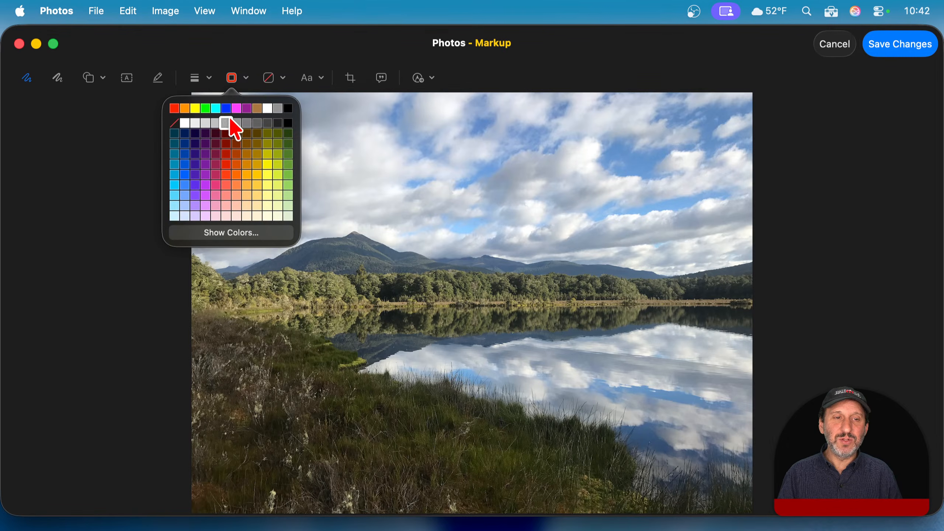
left_click(185, 109)
left_click(197, 78)
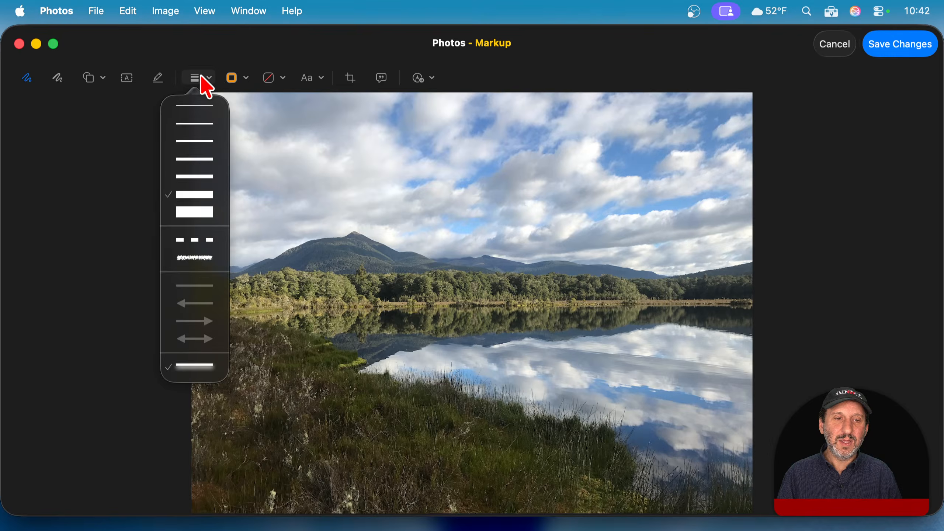
left_click(192, 166)
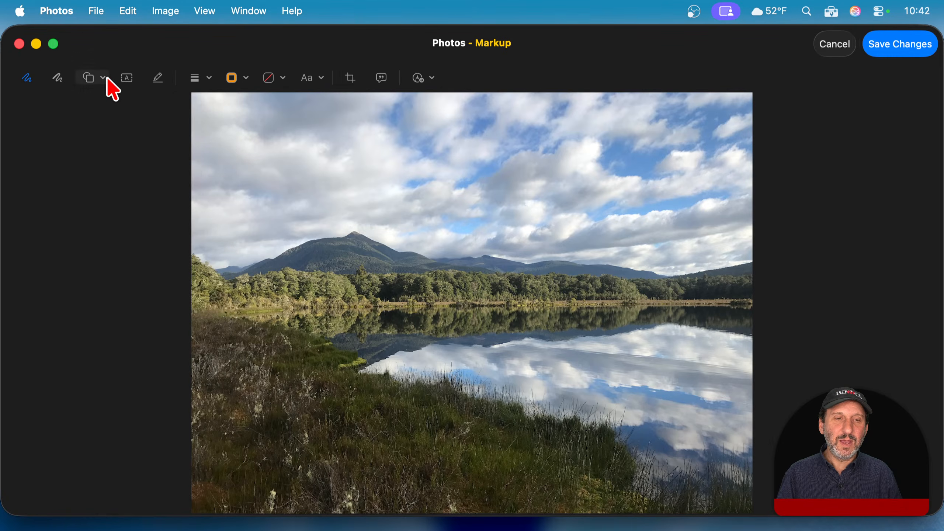
Draw two straight diagonal lines from the sky down towards the lake, bend the second upward into an arc, and delete both
left_click_drag(312, 184, 581, 298)
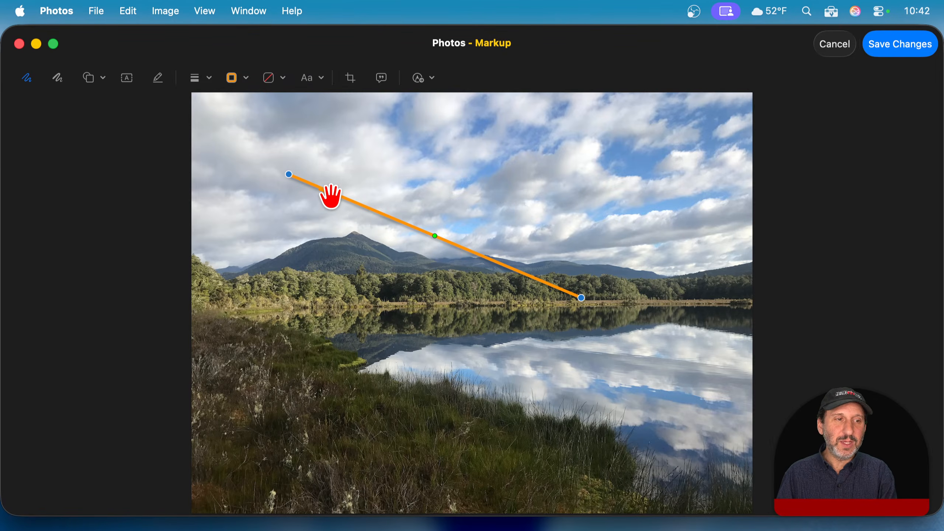
key("Delete")
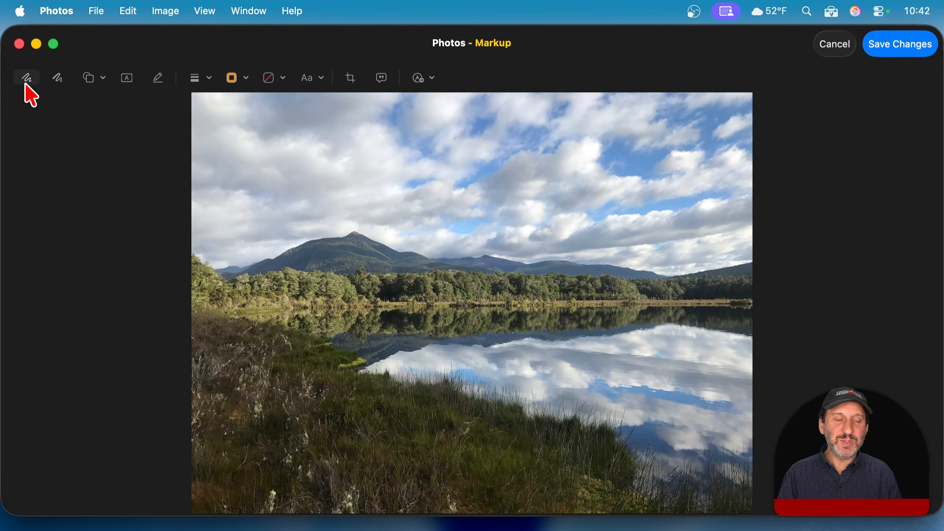
left_click_drag(290, 149, 650, 332)
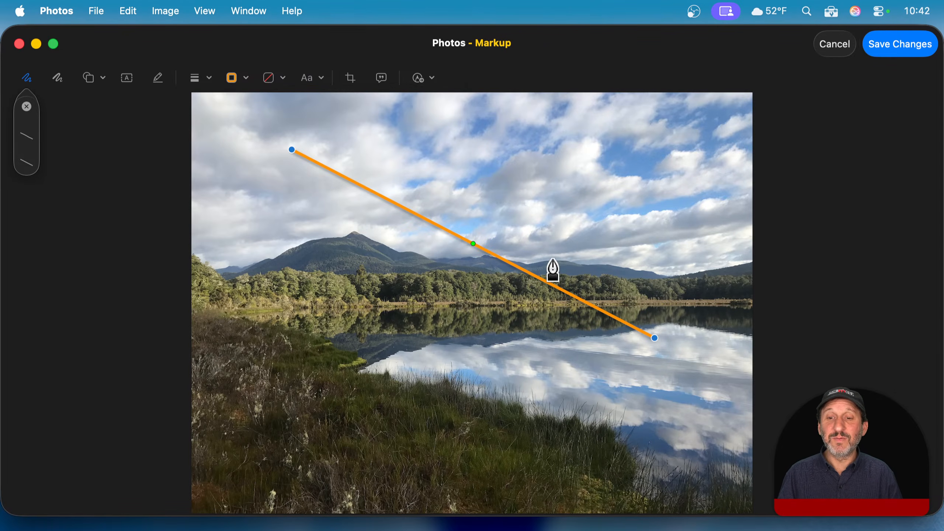
left_click_drag(474, 244, 493, 212)
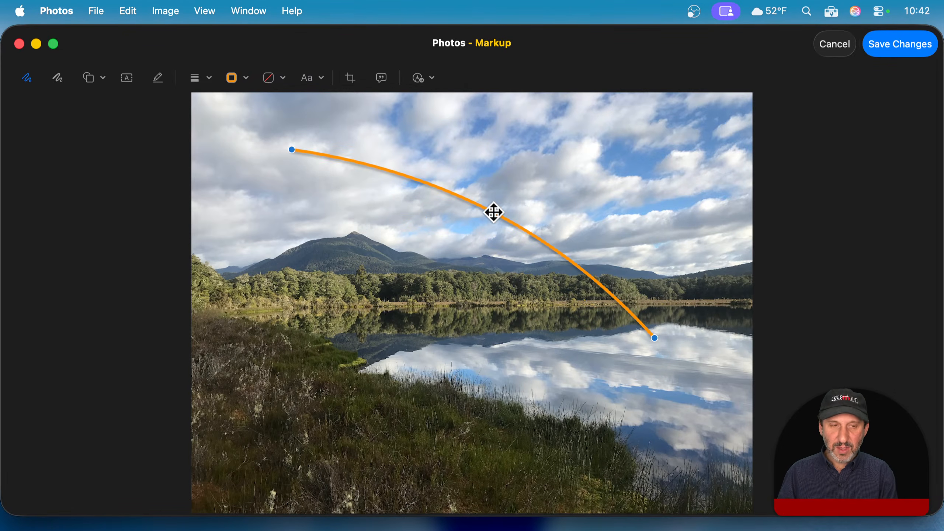
key("Delete")
Insert a line shape, stretch its end from the far shore up into the sky, and delete it
left_click(101, 78)
left_click(70, 107)
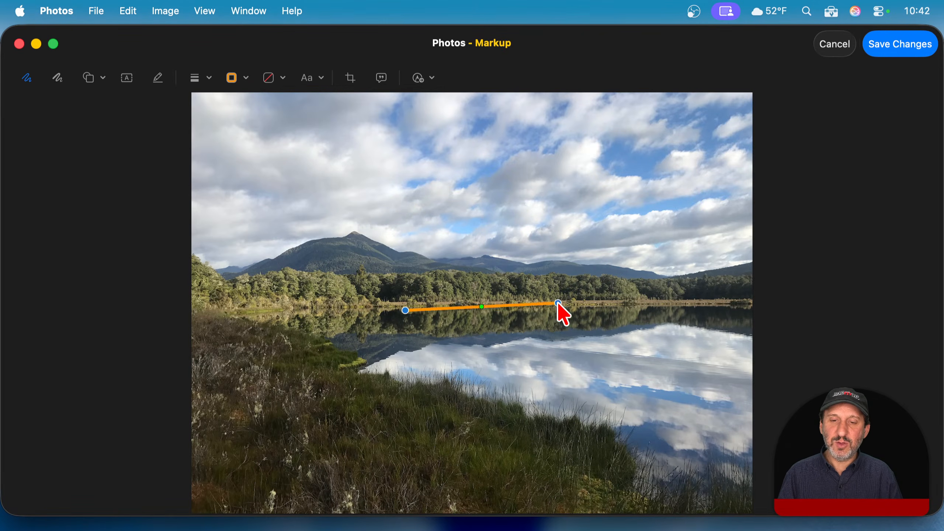
left_click_drag(554, 311, 657, 194)
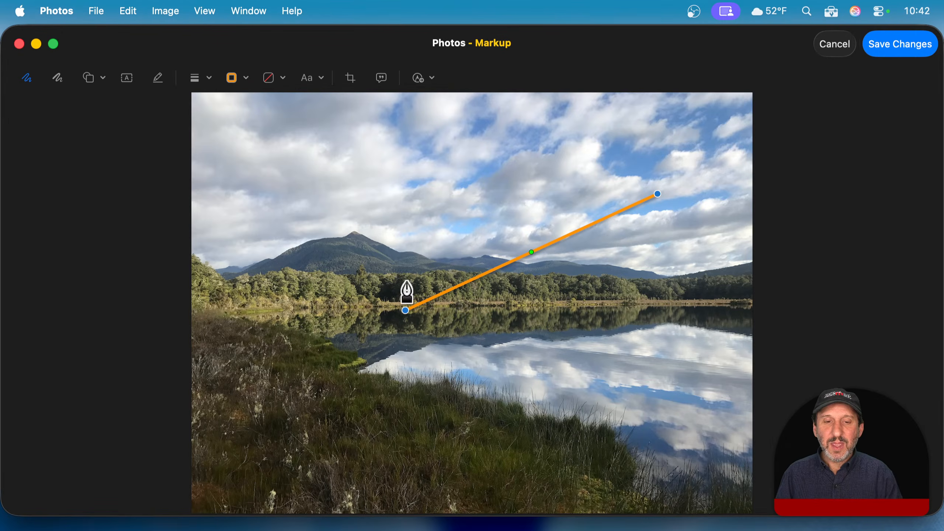
key("BackSpace")
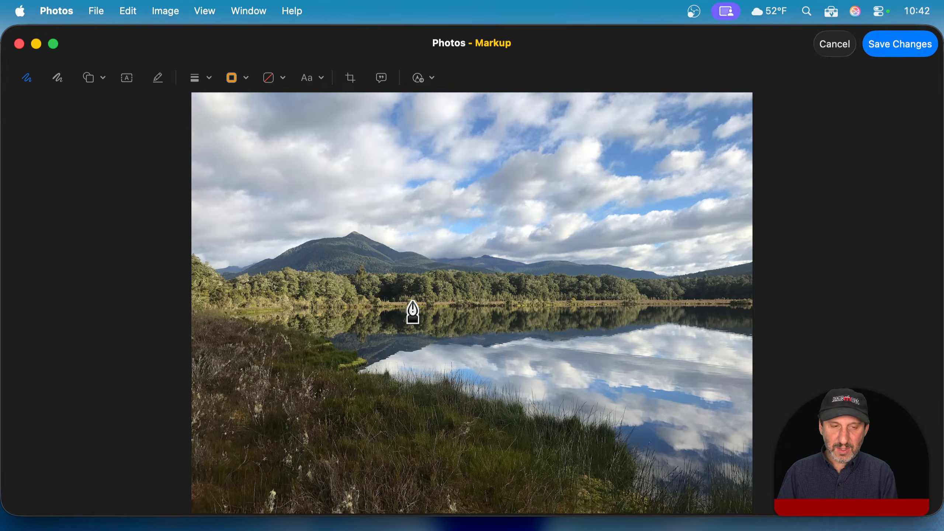
Insert an arrow shape over the lake and stretch its head up into the sky above the distant ridge
left_click(94, 80)
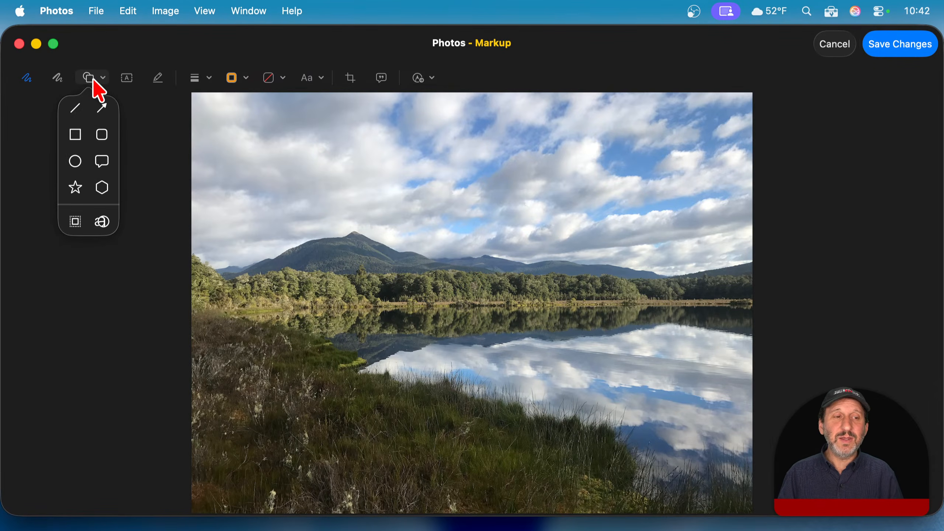
left_click(102, 109)
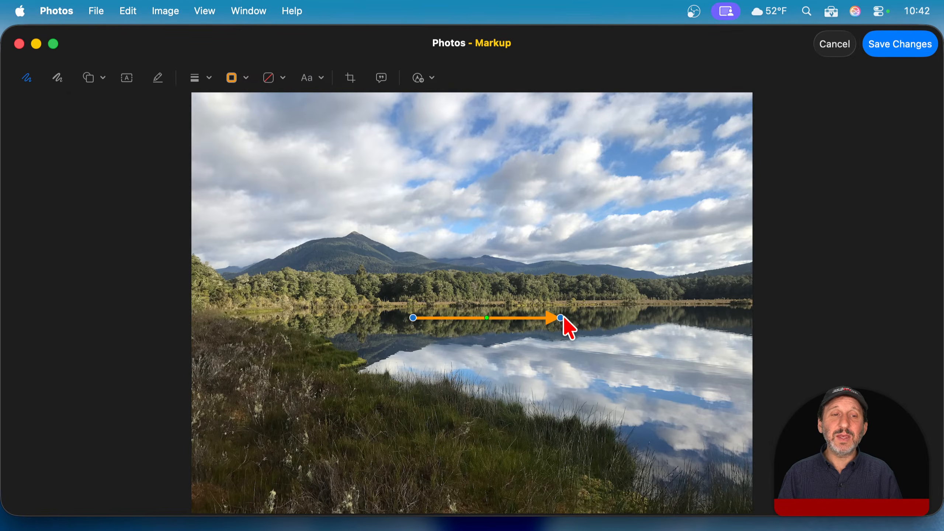
left_click(203, 90)
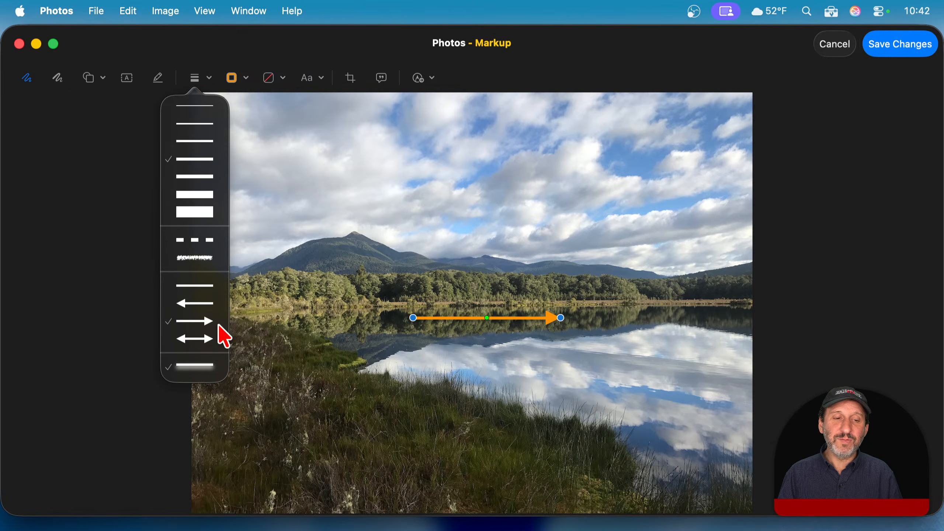
left_click(561, 320)
left_click_drag(562, 319, 594, 212)
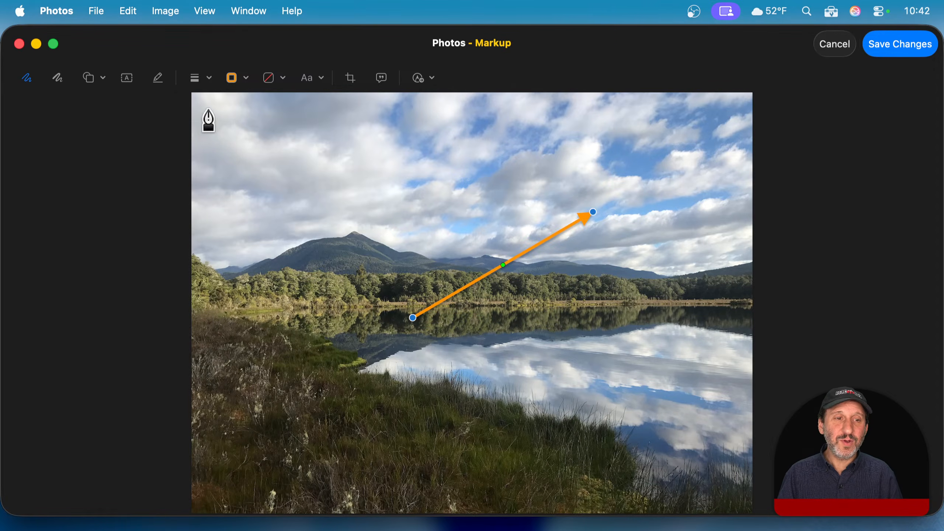
Remove the arrowhead, bend the orange line's middle up into a strong arc, and delete the line
left_click(194, 79)
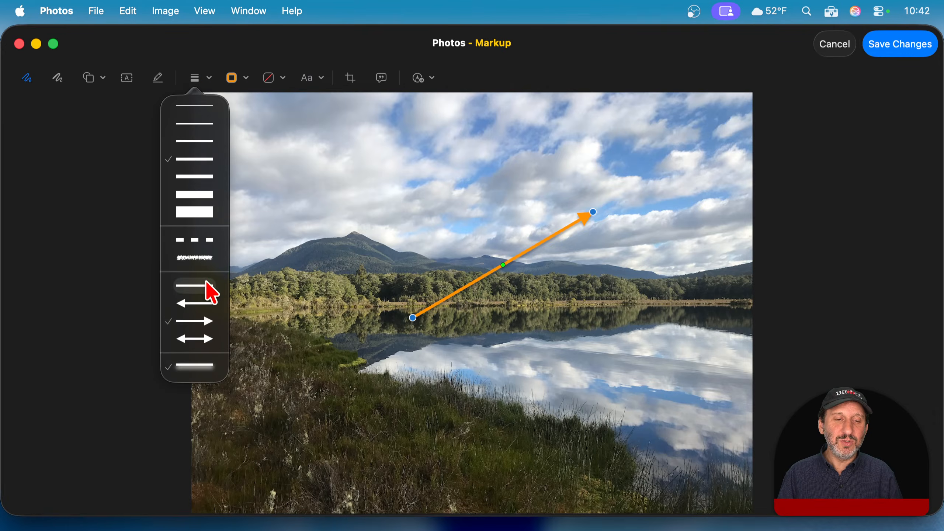
left_click(197, 296)
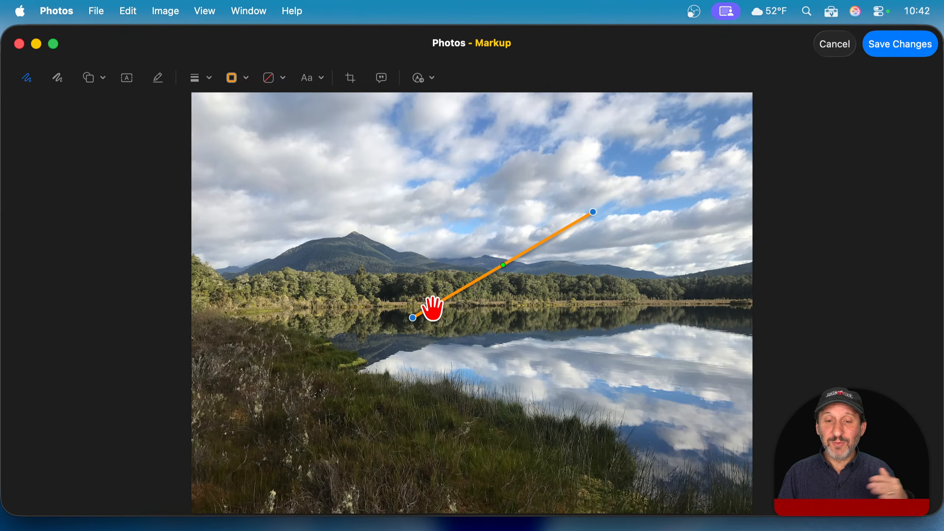
left_click_drag(502, 265, 445, 203)
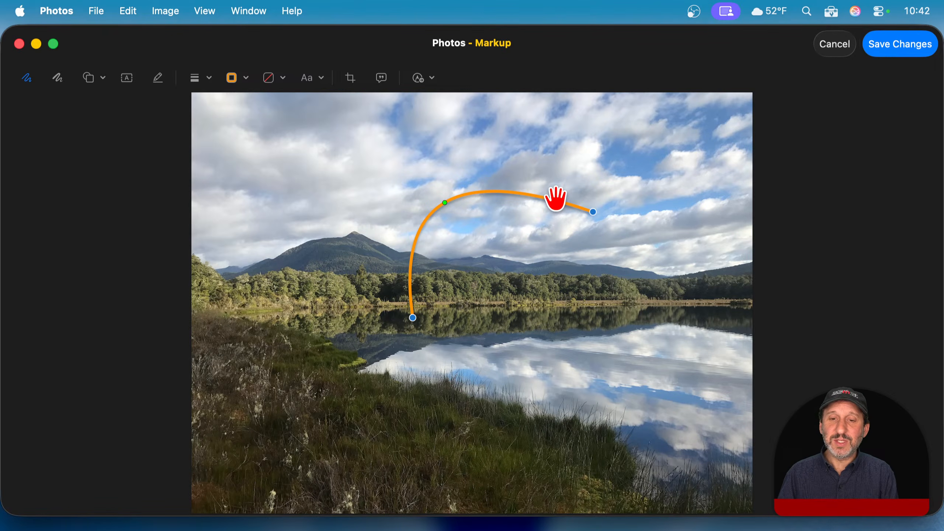
key("BackSpace")
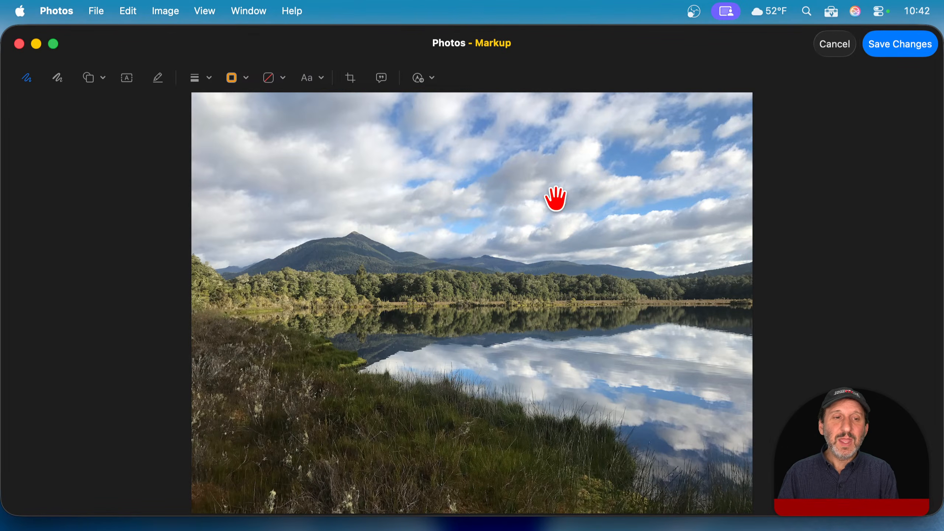
Insert an arrow shape with its head at the mountain peak and its tail in the sky above
left_click(98, 79)
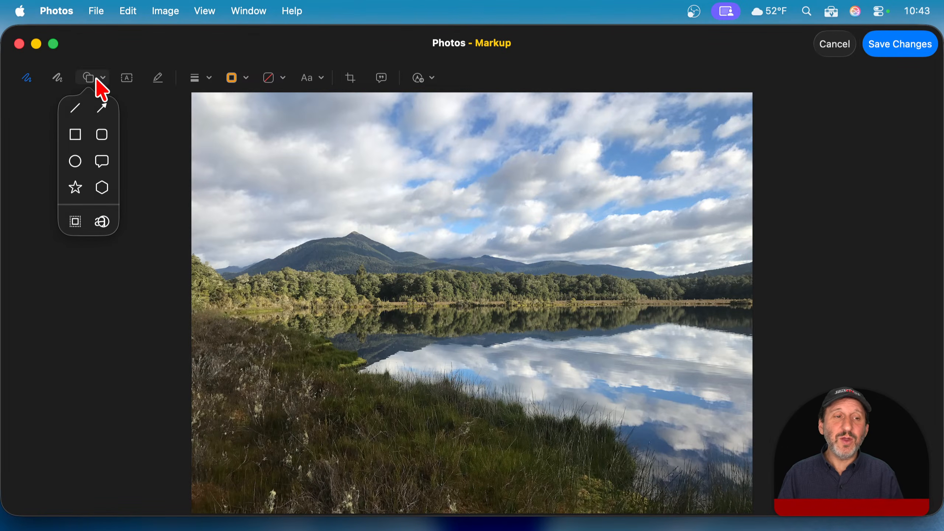
left_click(104, 110)
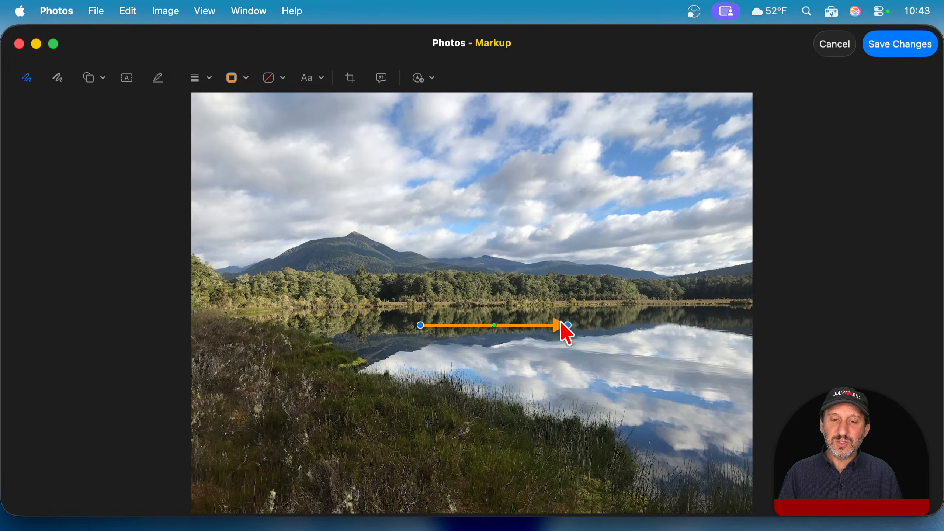
left_click_drag(568, 325, 364, 230)
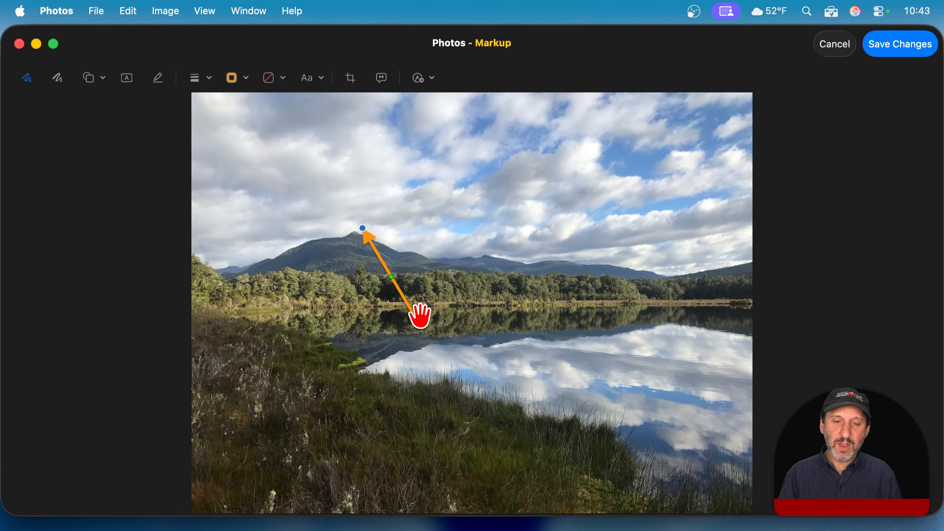
left_click_drag(420, 325, 410, 149)
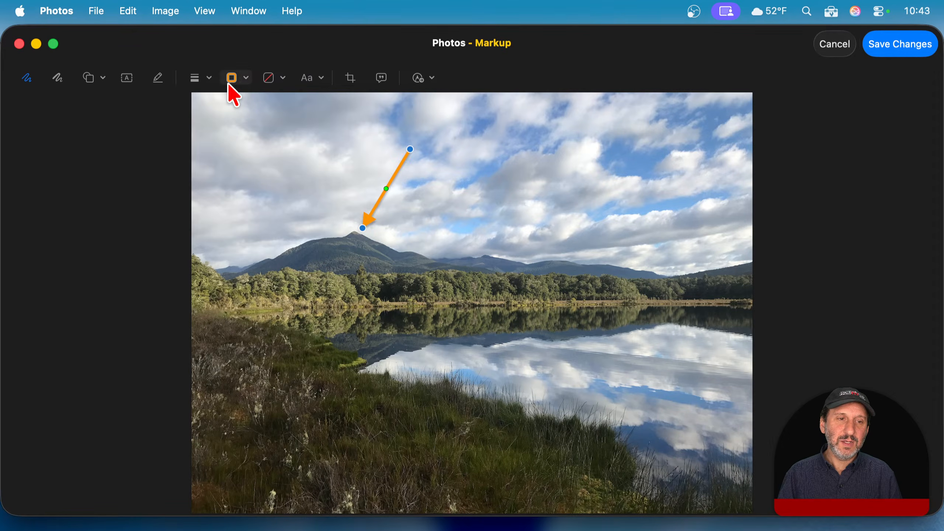
Make the peak arrow one thickness step heavier and set its colour to yellow
left_click(197, 79)
left_click(199, 176)
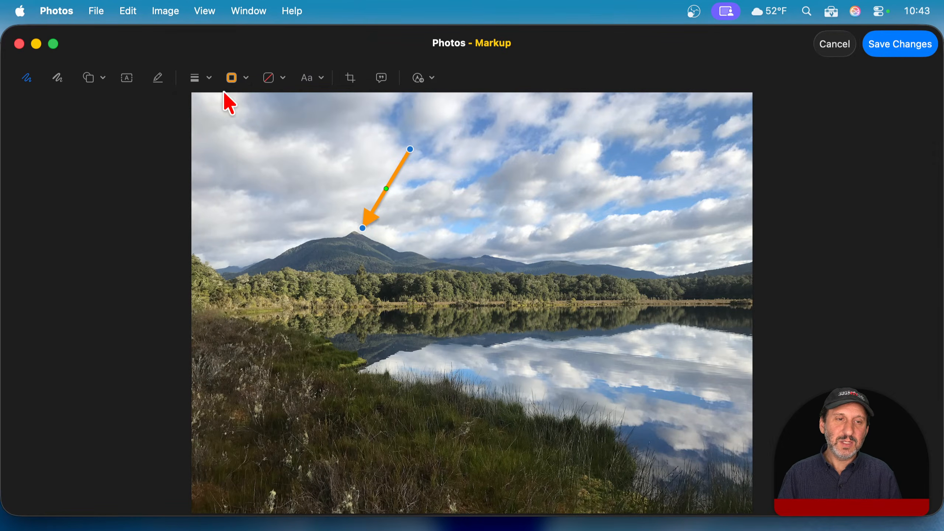
left_click(231, 77)
left_click(195, 114)
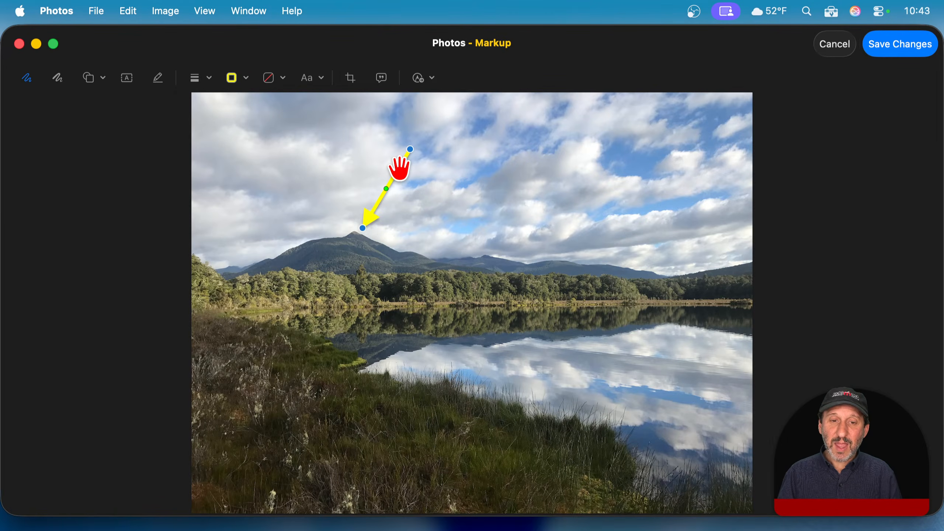
Duplicate the yellow arrow, move the copy over towards the distant ridge, and delete the copy
key("super+d")
left_click_drag(410, 173, 514, 213)
key("Delete")
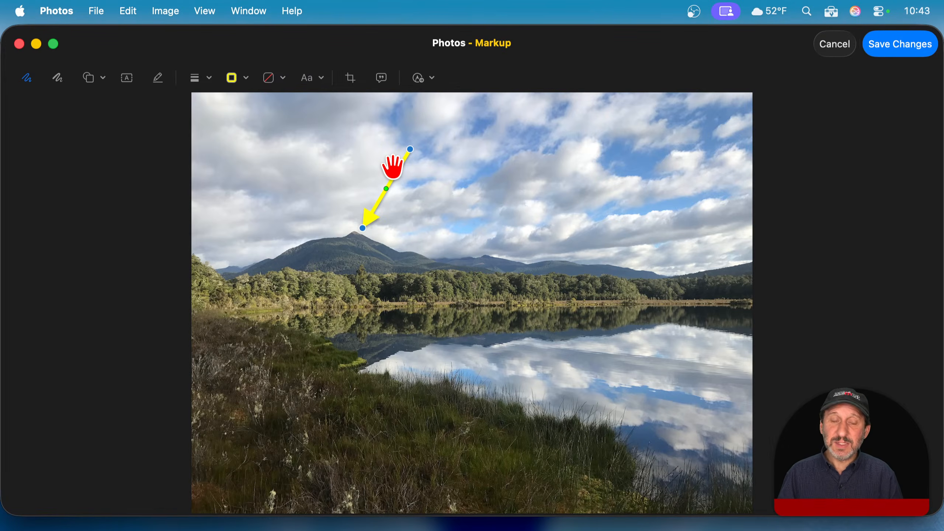
Place three copies of the yellow arrow over the distant ridge, lake and near shore, and delete all four arrows
left_click_drag(392, 166, 556, 218)
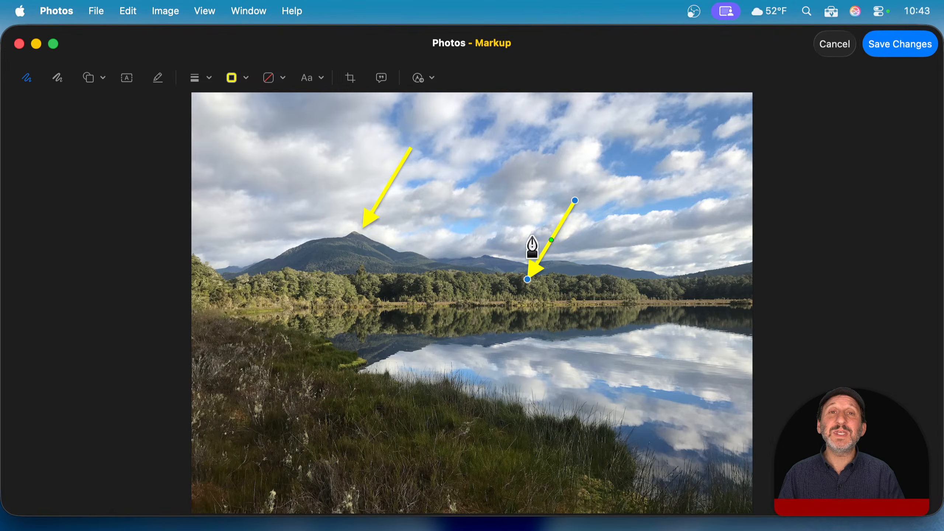
left_click_drag(561, 223, 362, 298)
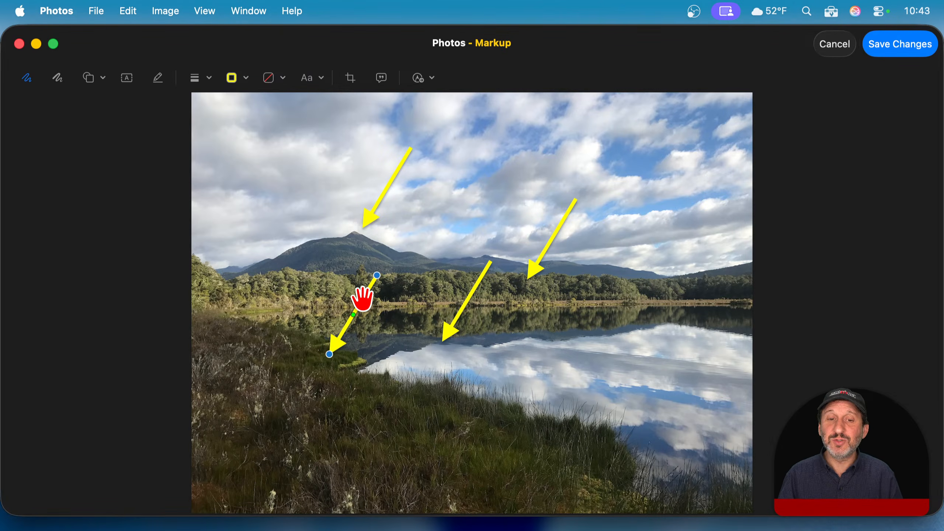
key("BackSpace")
left_click(478, 282)
key("BackSpace")
left_click(546, 244)
key("BackSpace")
left_click(394, 169)
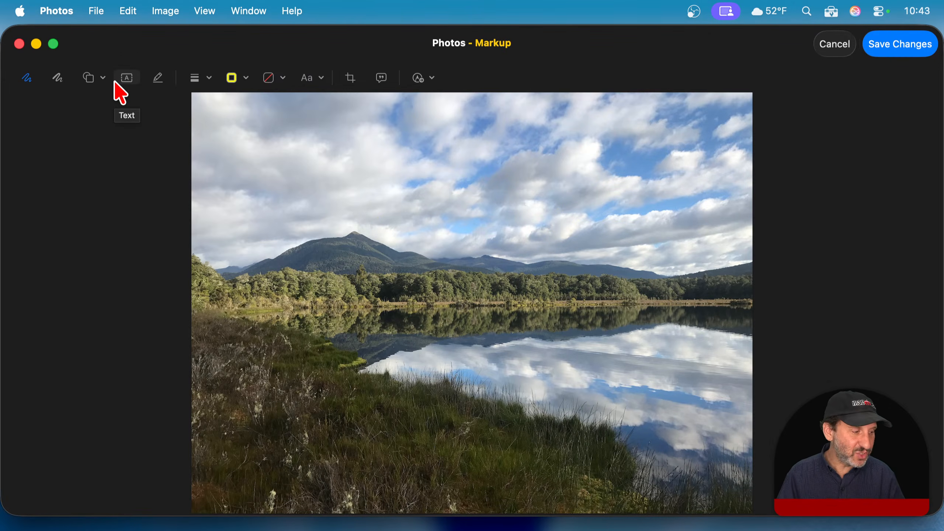
Insert a rectangle shape, move it over the mountain peak, and resize it into a taller, nearly square frame
left_click(94, 78)
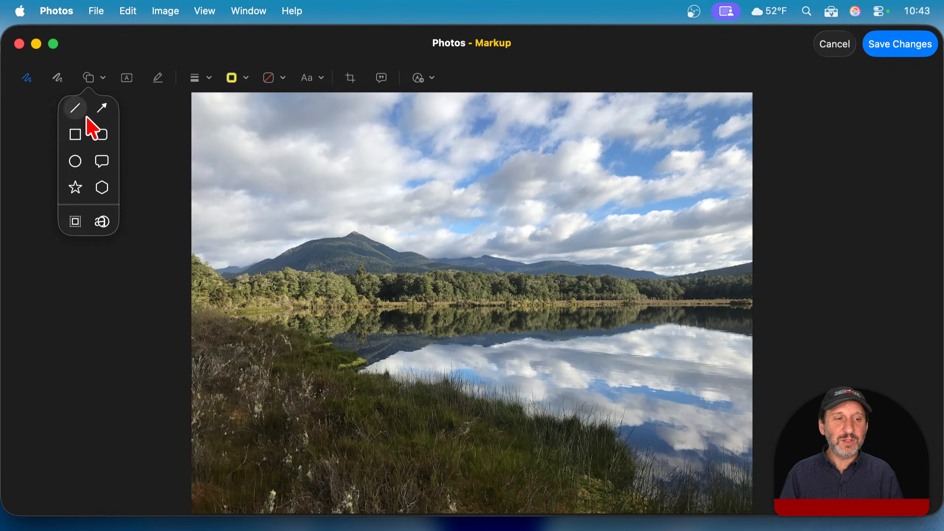
left_click(76, 134)
left_click_drag(524, 284, 427, 180)
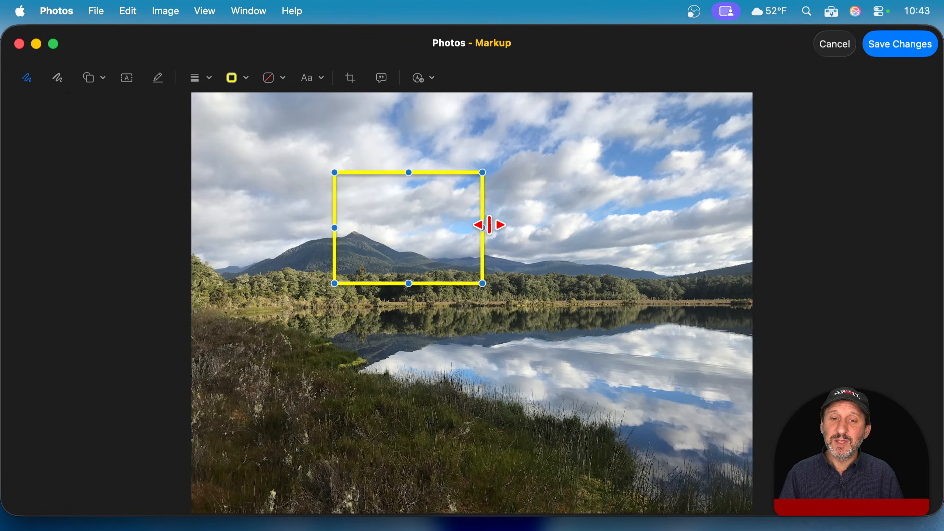
left_click_drag(484, 227, 503, 226)
left_click_drag(418, 173, 417, 146)
left_click_drag(501, 283, 465, 262)
Review the rectangle's border colour and line style options, then fill it with magenta and undo the fill
left_click(232, 79)
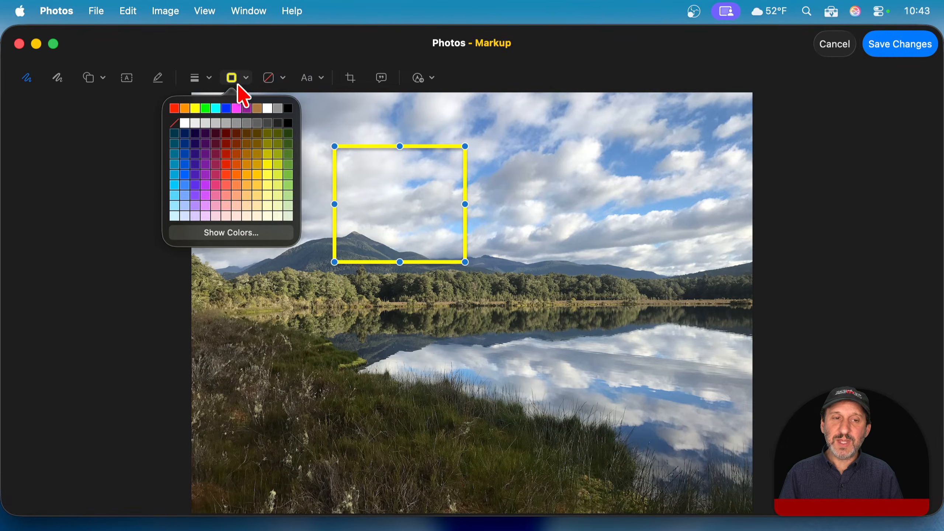
left_click(238, 77)
left_click(195, 78)
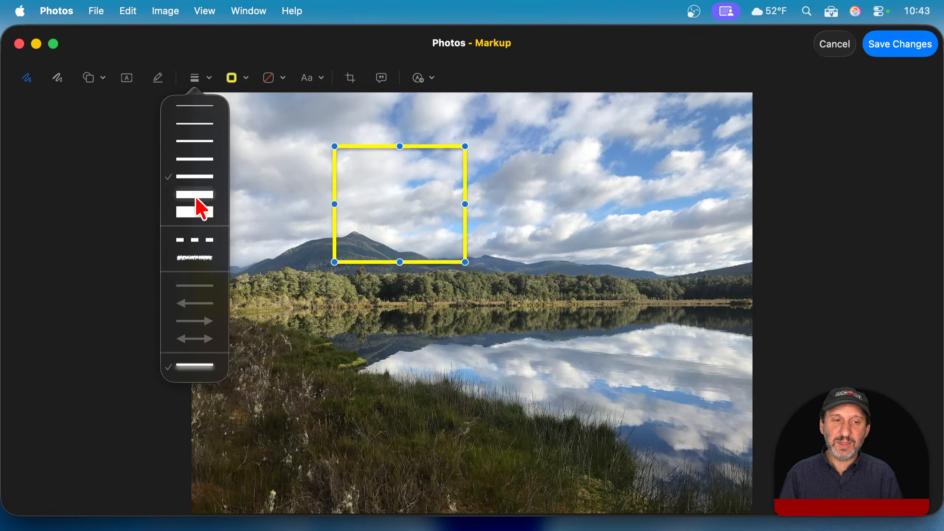
left_click(204, 89)
left_click(269, 78)
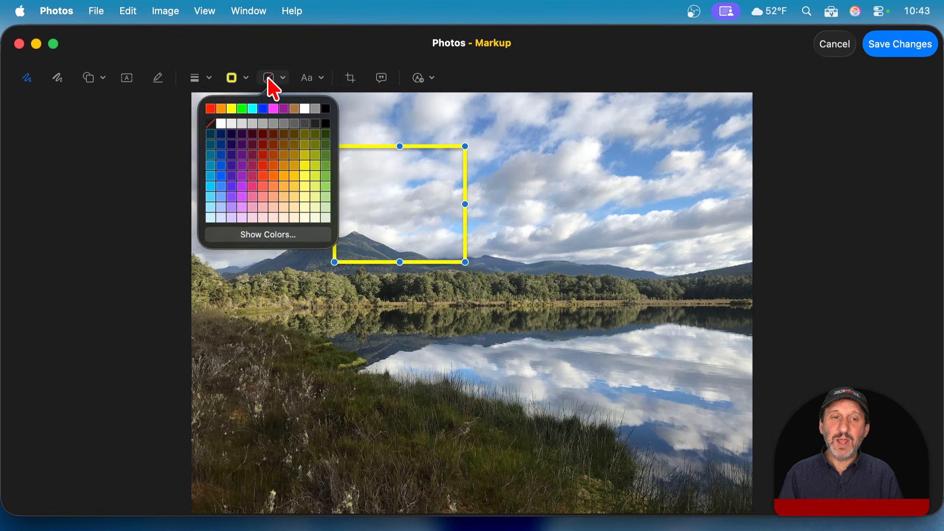
left_click(272, 108)
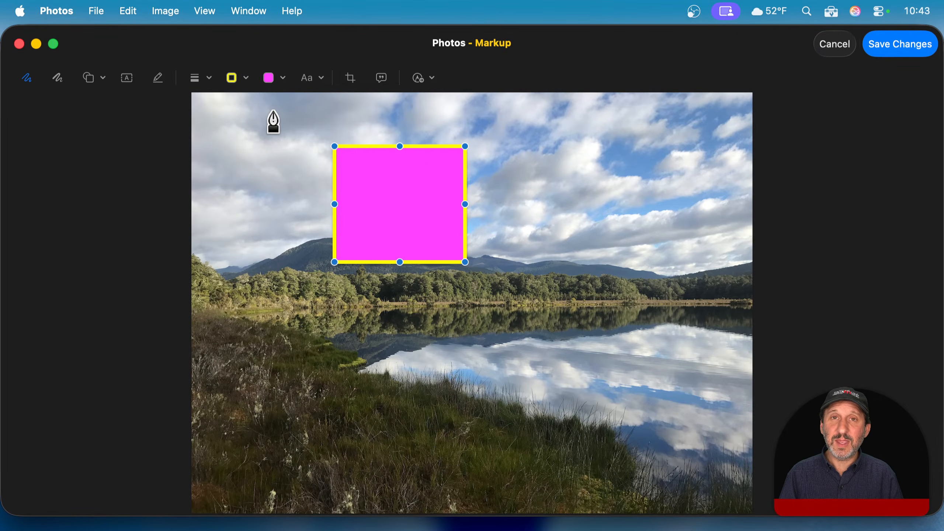
key("super+z")
Move the yellow rectangle by its border, resize it from its edges and corners, and delete it
left_click_drag(426, 147, 420, 173)
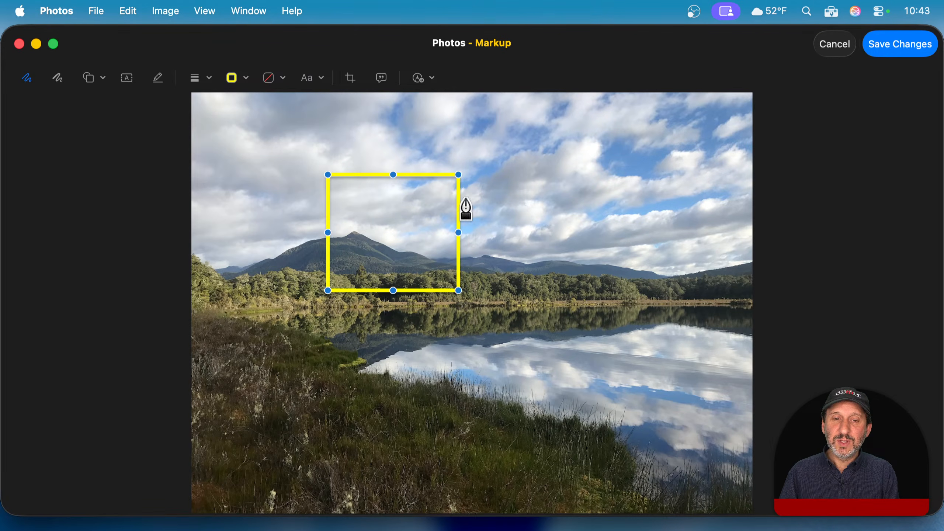
mouse_move(462, 229)
left_mouse_down()
mouse_move(419, 228)
mouse_move(466, 231)
left_mouse_up()
left_click_drag(467, 290, 472, 316)
left_click_drag(473, 232, 503, 235)
mouse_move(398, 319)
left_mouse_down()
mouse_move(397, 342)
mouse_move(398, 327)
left_mouse_up()
left_click_drag(500, 331, 563, 233)
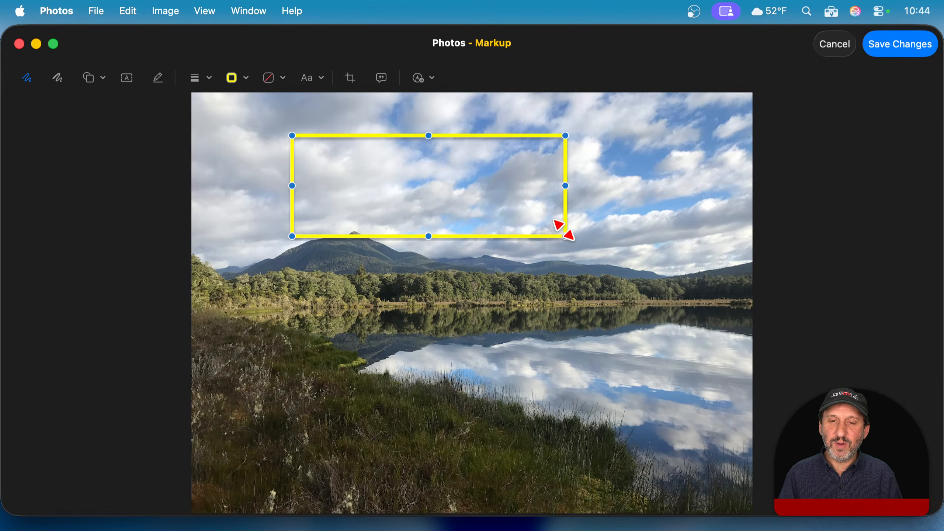
left_click_drag(564, 230, 486, 329)
key("Delete")
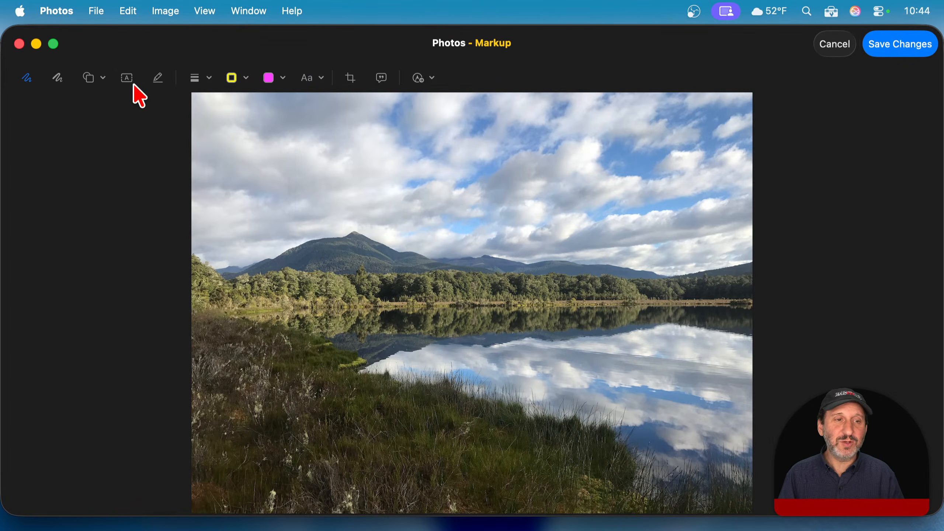
Insert a rounded rectangle, move it over the mountain and sky, and enlarge it from its lower corner
left_click(102, 82)
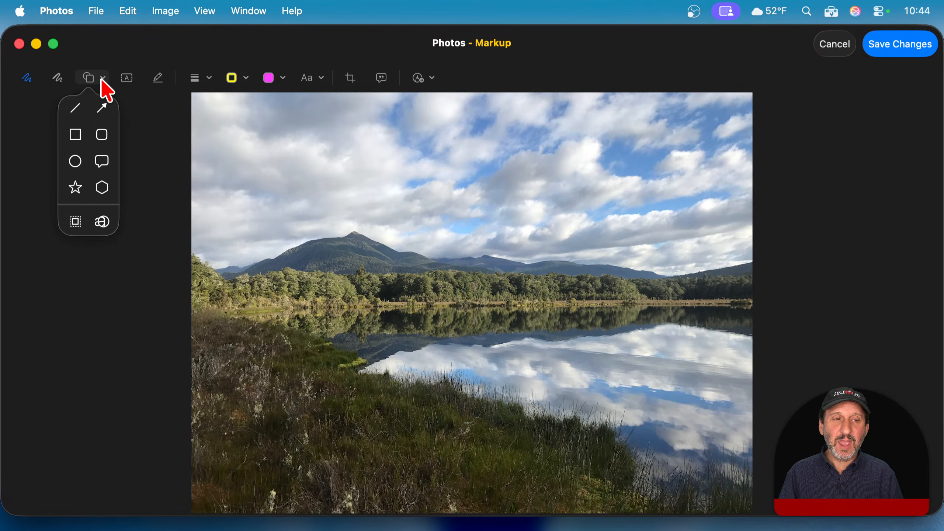
left_click(102, 136)
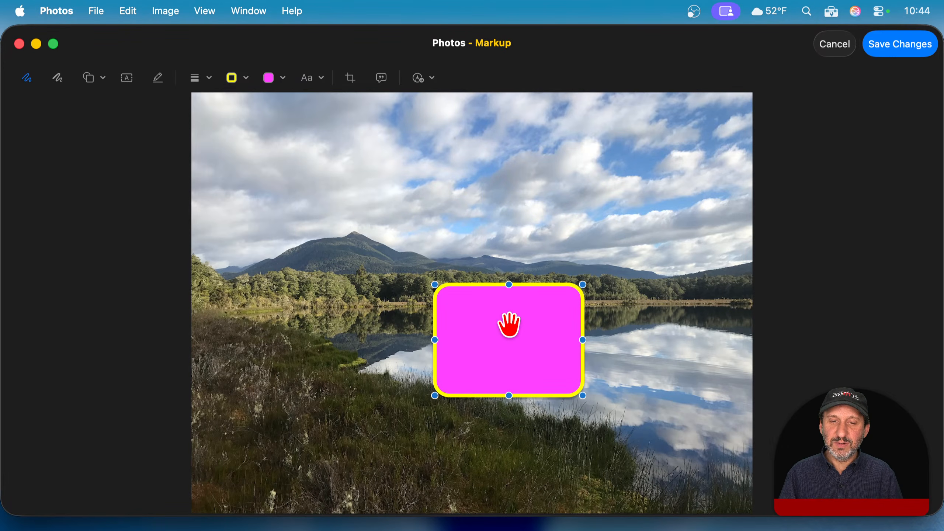
left_click_drag(508, 321, 336, 184)
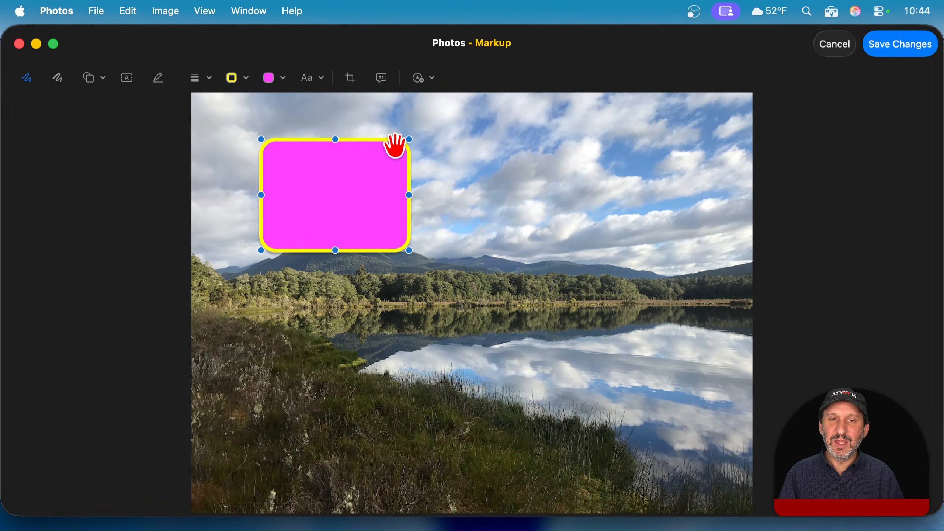
left_click_drag(409, 250, 484, 307)
Remove the rounded rectangle's fill, move the outline towards the middle of the photo, and delete it
left_click(270, 78)
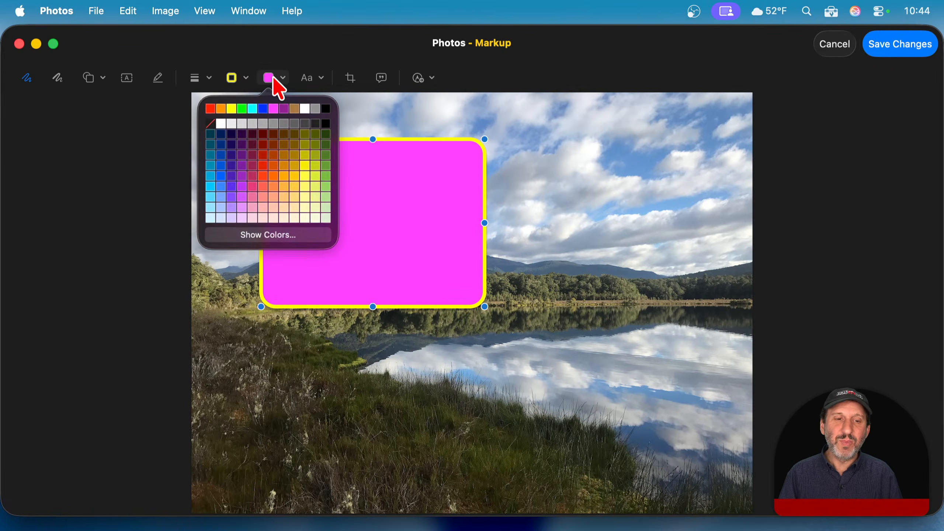
left_click(210, 123)
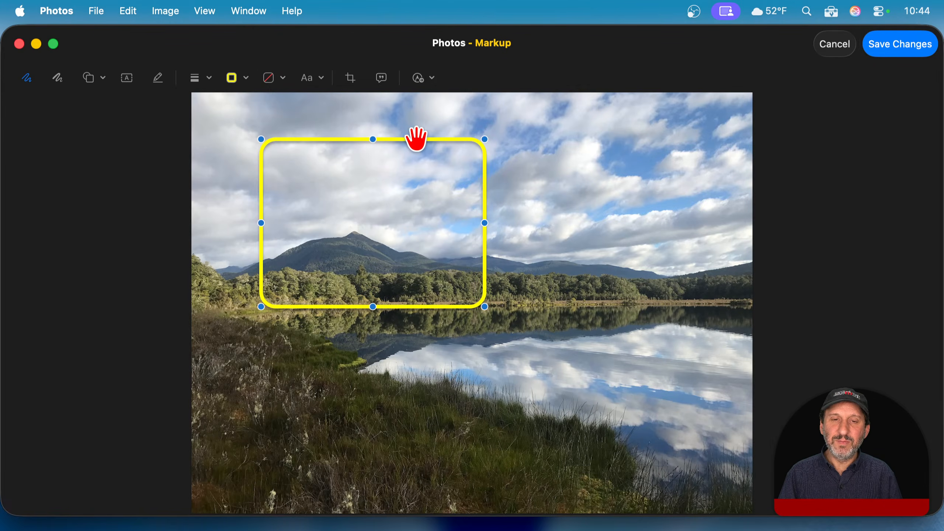
left_click_drag(418, 139, 478, 146)
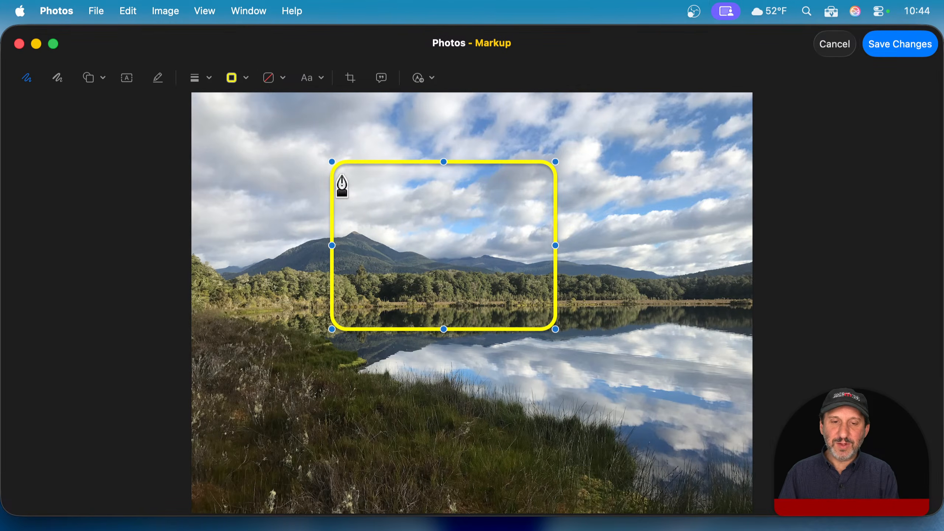
key("Delete")
Insert an oval shape over the mountain peak, shape it into a circle, and stretch it into a wide ellipse
left_click(100, 78)
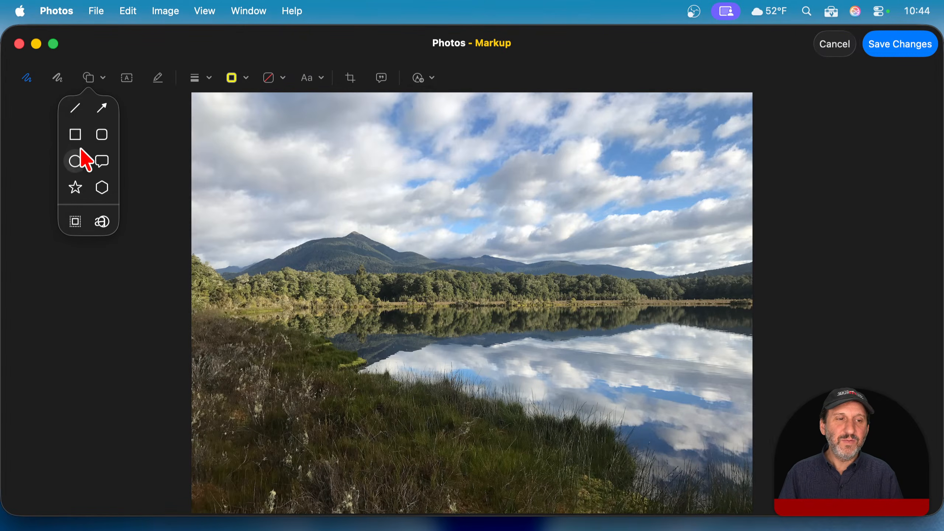
left_click(78, 158)
left_click_drag(543, 294, 388, 154)
left_click_drag(431, 257, 409, 259)
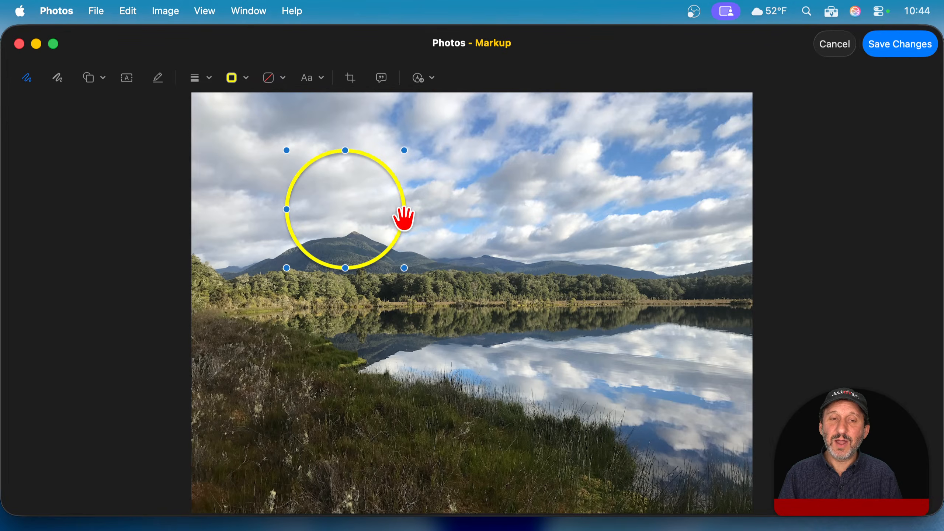
left_click_drag(405, 211, 509, 212)
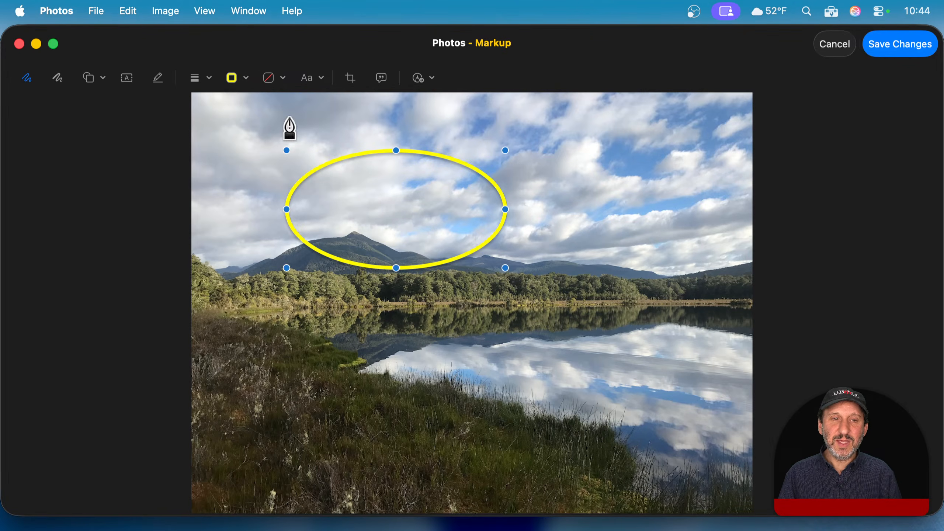
Fill the ellipse with dark red, remove its border, and shift it slightly over the mountain
left_click(269, 78)
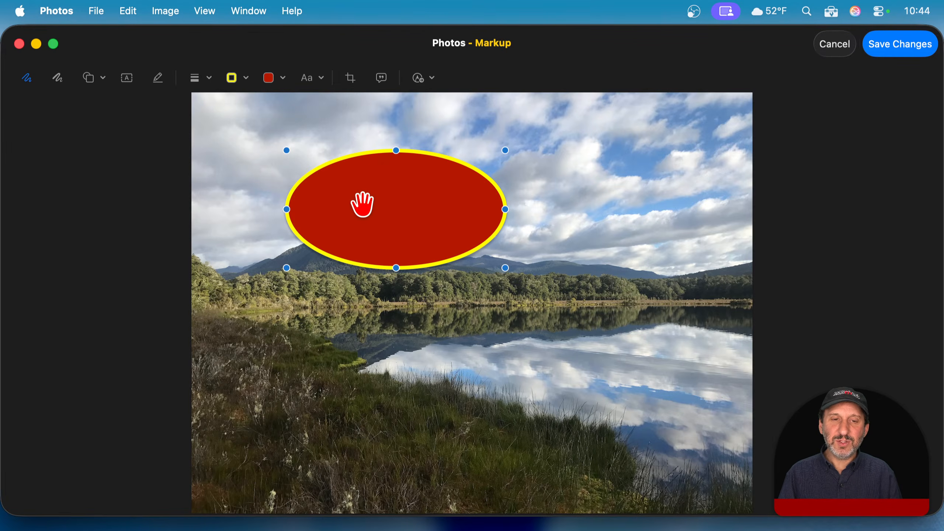
left_click(228, 77)
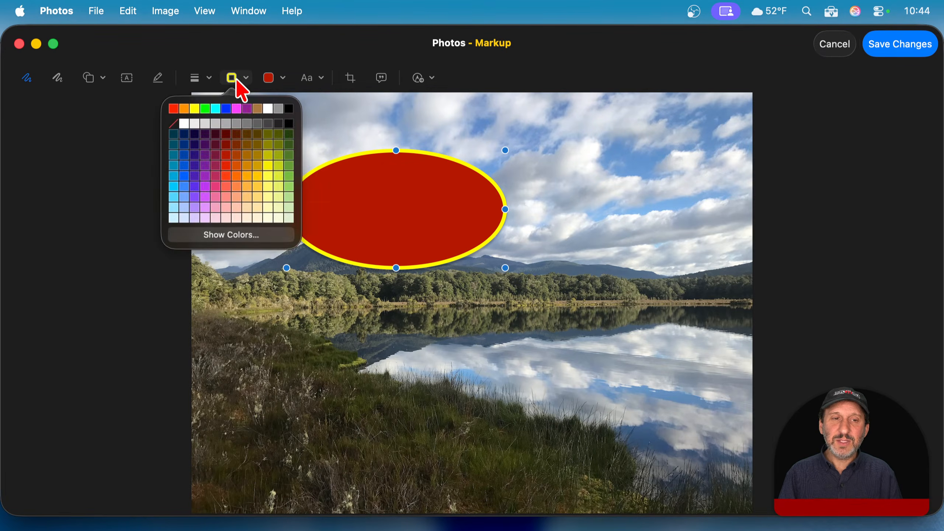
left_click(176, 129)
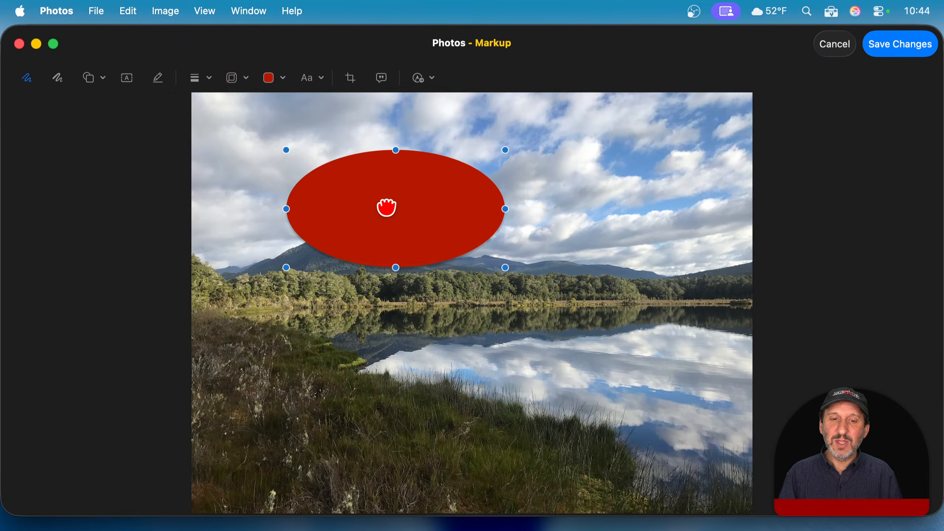
left_click_drag(383, 201, 339, 206)
Turn off the red ellipse's shadow and nudge it slightly across the sky
left_click(194, 77)
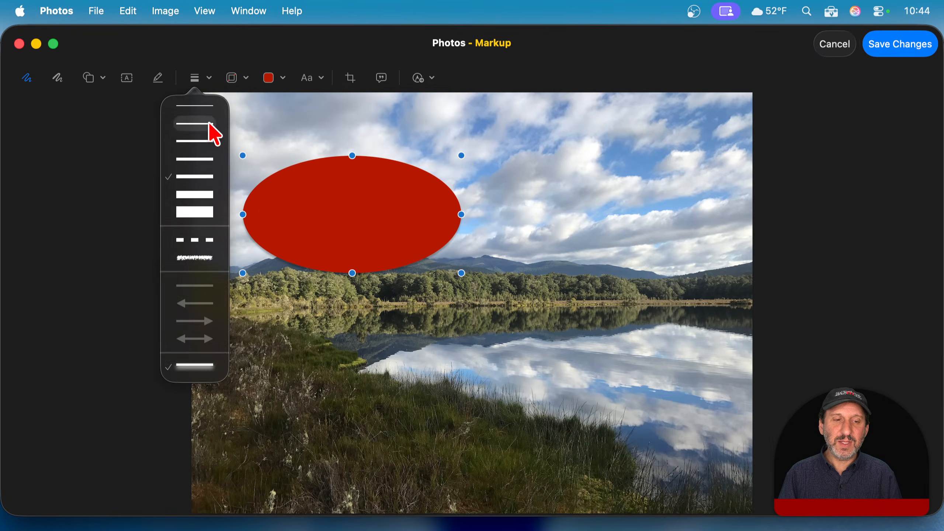
left_click(197, 372)
mouse_move(356, 245)
left_mouse_down()
mouse_move(448, 242)
mouse_move(430, 223)
mouse_move(352, 289)
mouse_move(392, 270)
mouse_move(372, 245)
left_mouse_up()
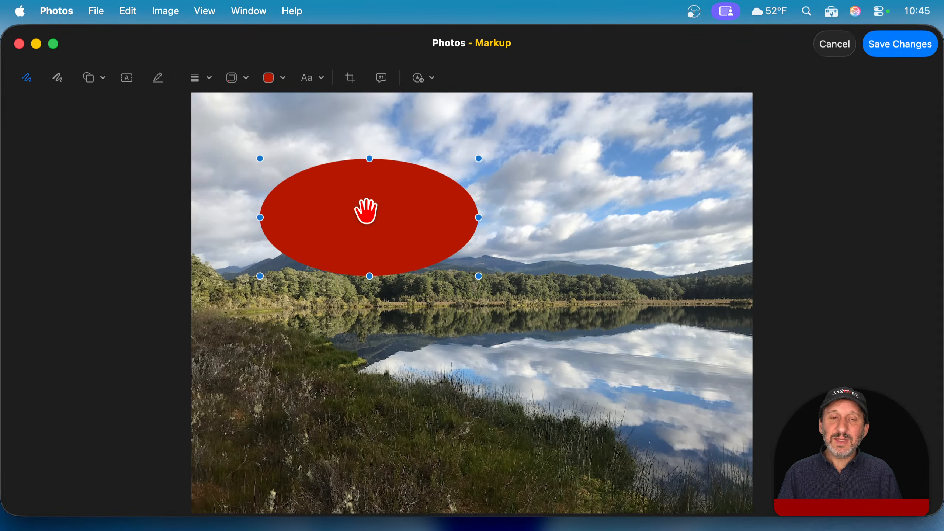
Lower the opacity of the ellipse's red fill so it is partly transparent, and shrink the shape into a small circle in the sky
left_click(273, 79)
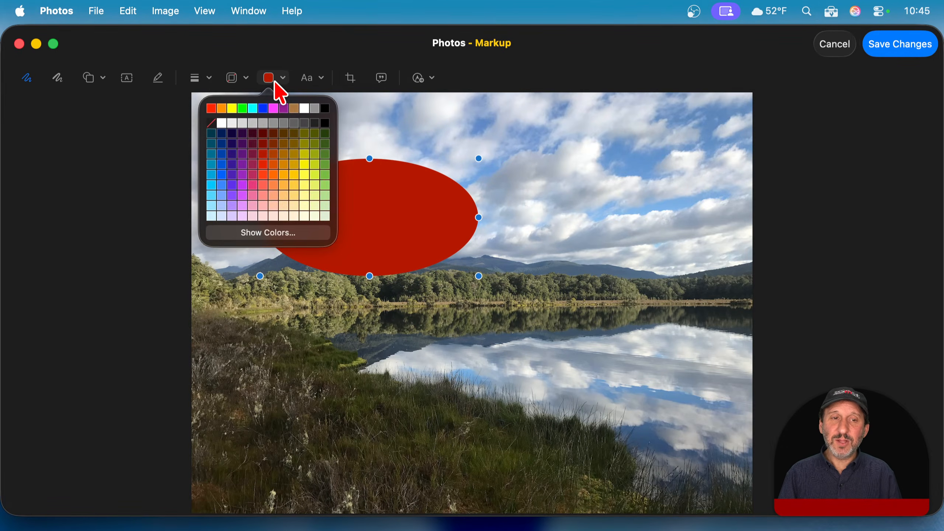
left_click(266, 233)
left_click_drag(576, 127, 166, 142)
left_click_drag(157, 354, 105, 354)
left_click_drag(369, 211, 455, 240)
key("super+shift+c")
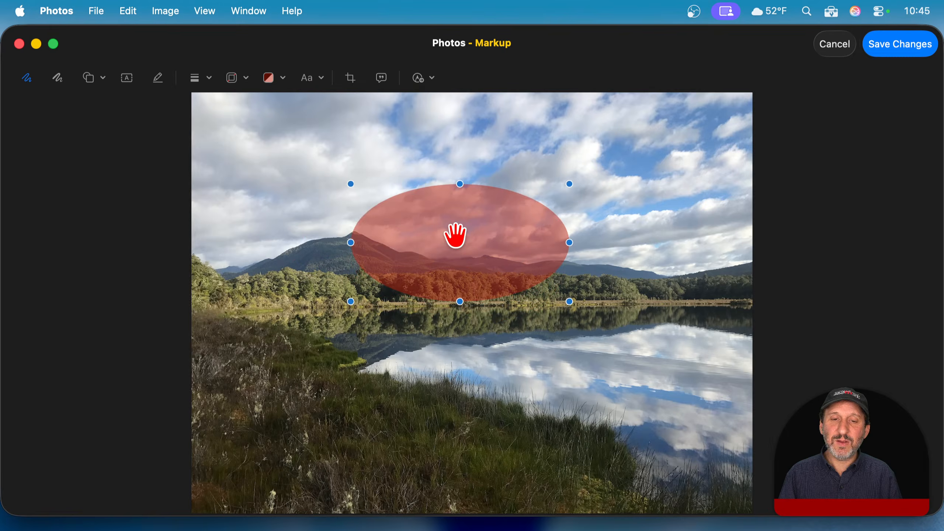
left_click_drag(569, 301, 549, 190)
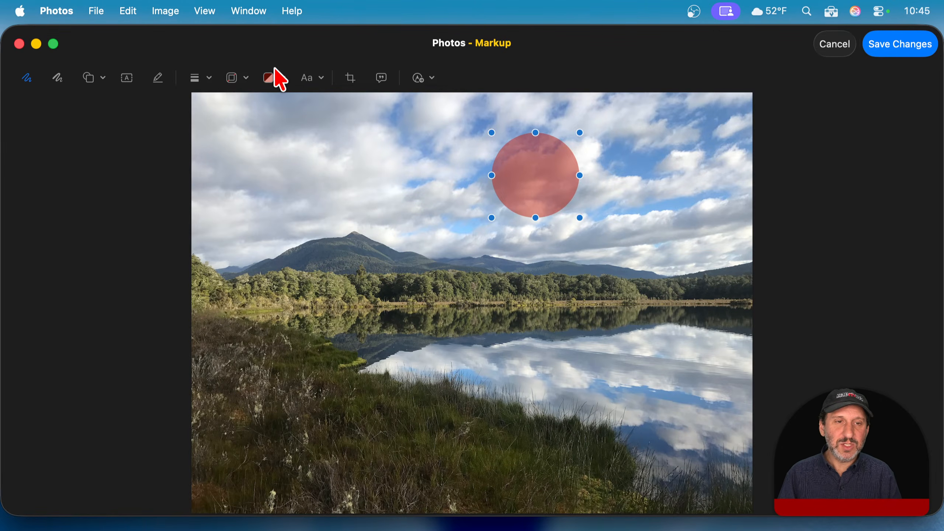
Set the mouse pointer's fill colour to yellow using the colour wheel
left_click(277, 79)
left_click(285, 225)
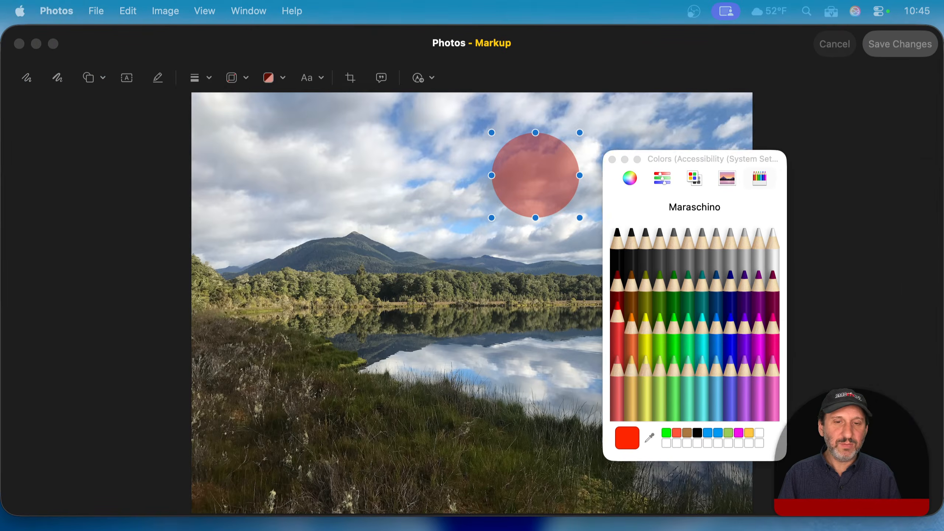
left_click_drag(715, 156, 159, 131)
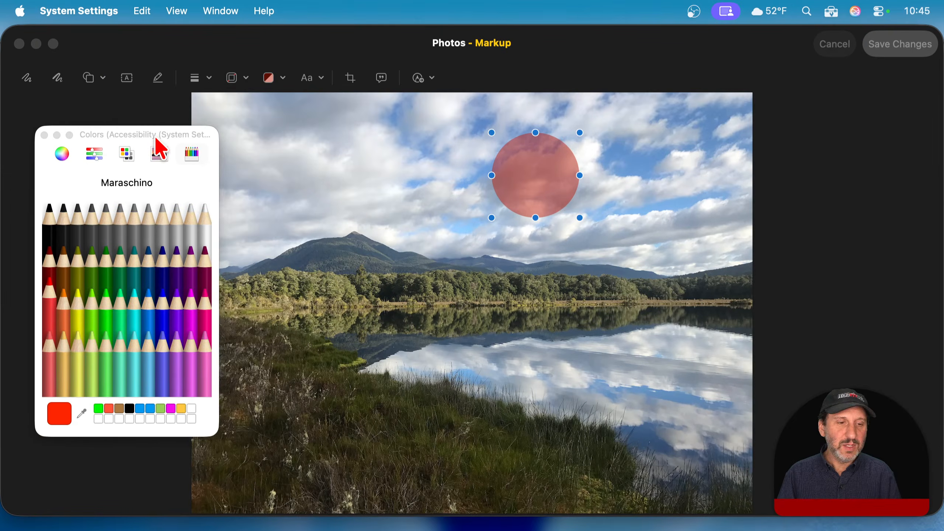
left_click(67, 150)
left_click_drag(169, 226, 167, 205)
Close the Colors picker and move the translucent red circle into the sky above the mountain peak
left_click(516, 173)
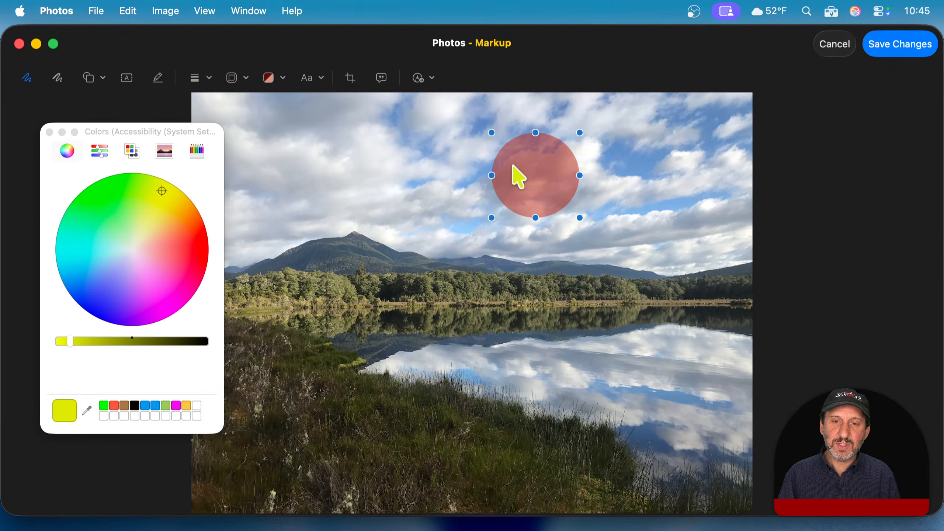
left_click(271, 78)
left_click(260, 232)
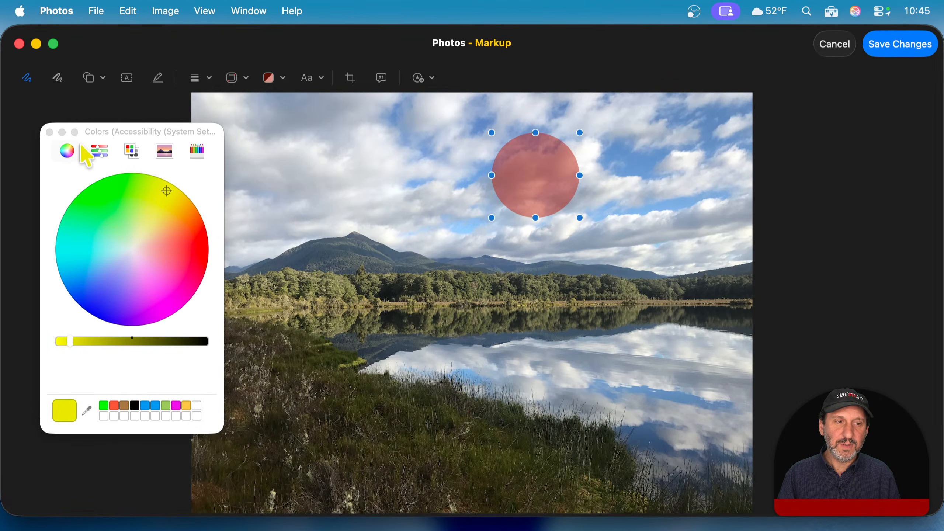
left_click(49, 132)
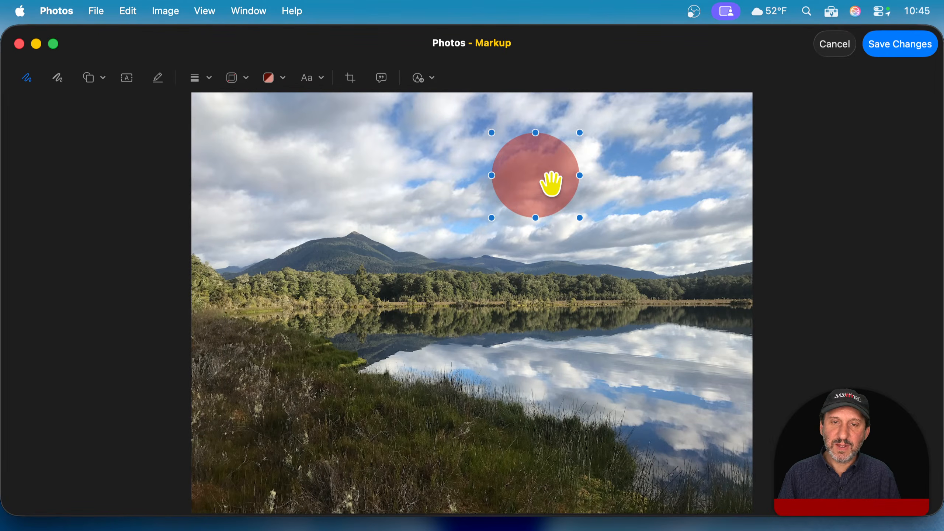
left_click_drag(552, 185, 383, 190)
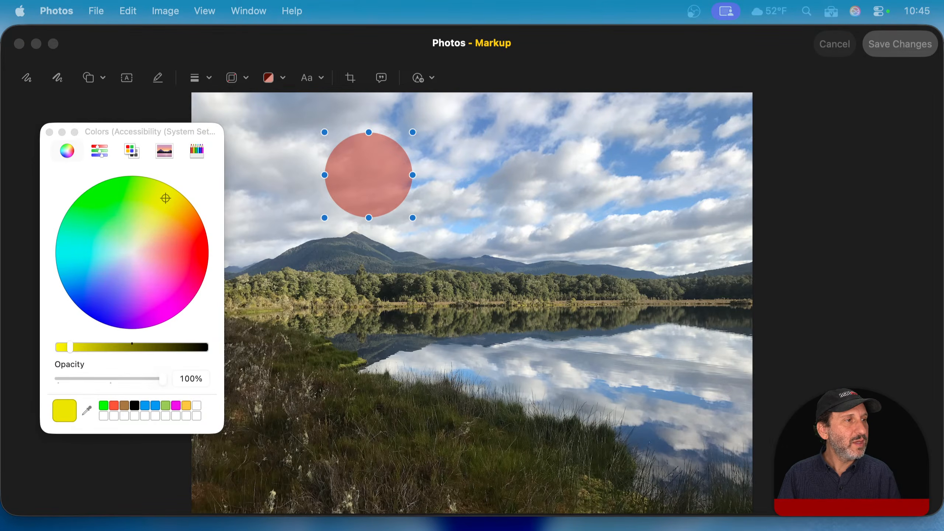
Try red and yellow for the mouse pointer's fill, set it to the saved orange-red swatch, and close the Colors picker
left_click_drag(179, 231, 213, 245)
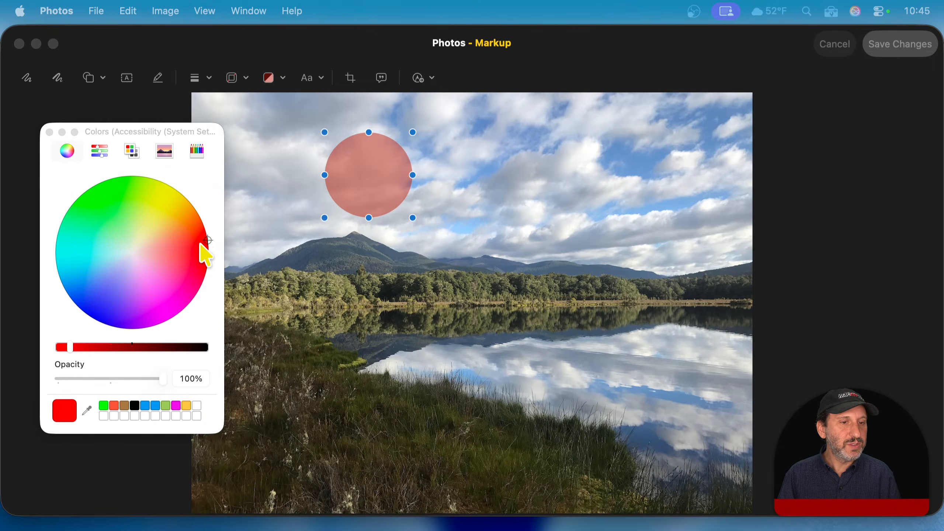
left_click(165, 196)
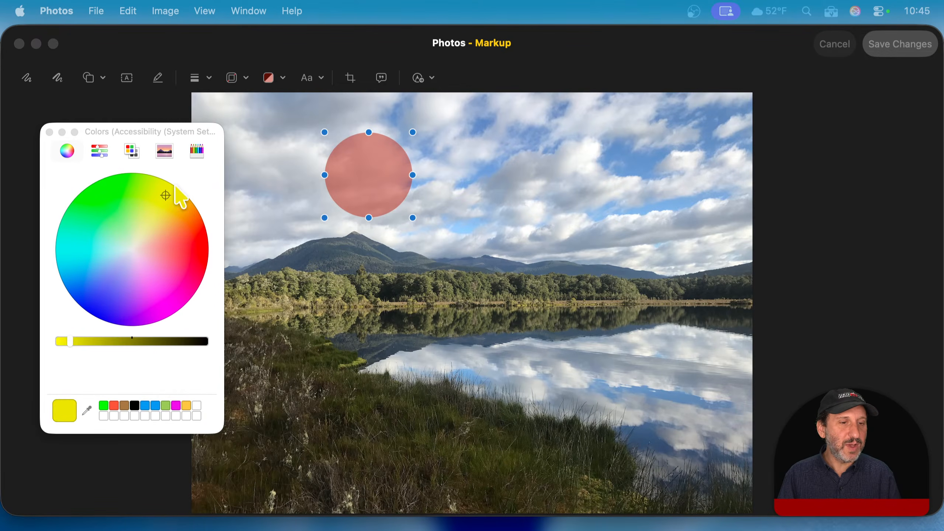
left_click(114, 405)
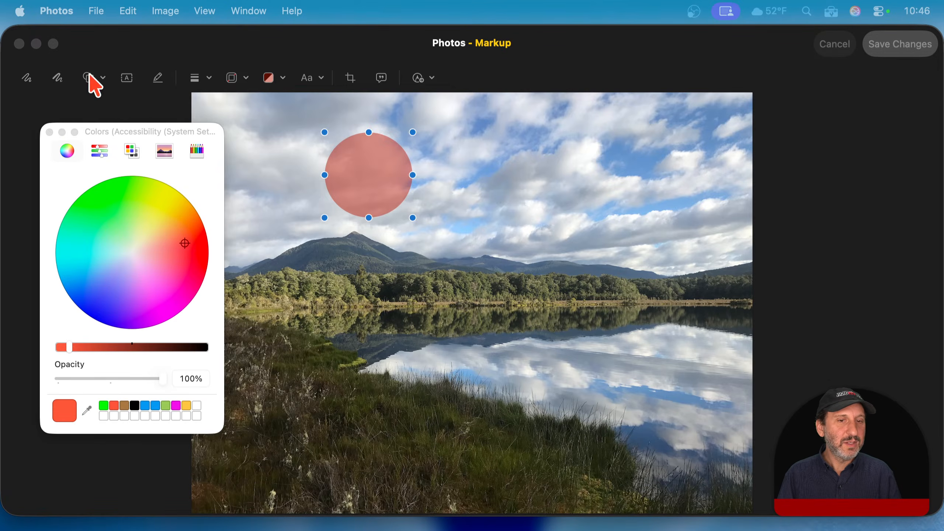
left_click(49, 132)
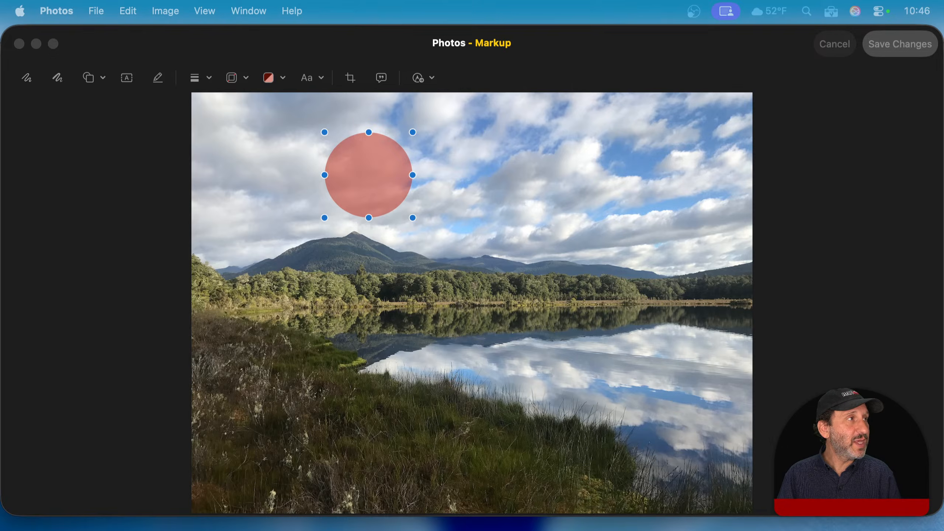
Move the translucent red circle across the sky and stretch it into a wide ellipse above the mountain
left_click(504, 190)
left_click(386, 181)
left_click_drag(360, 171, 400, 185)
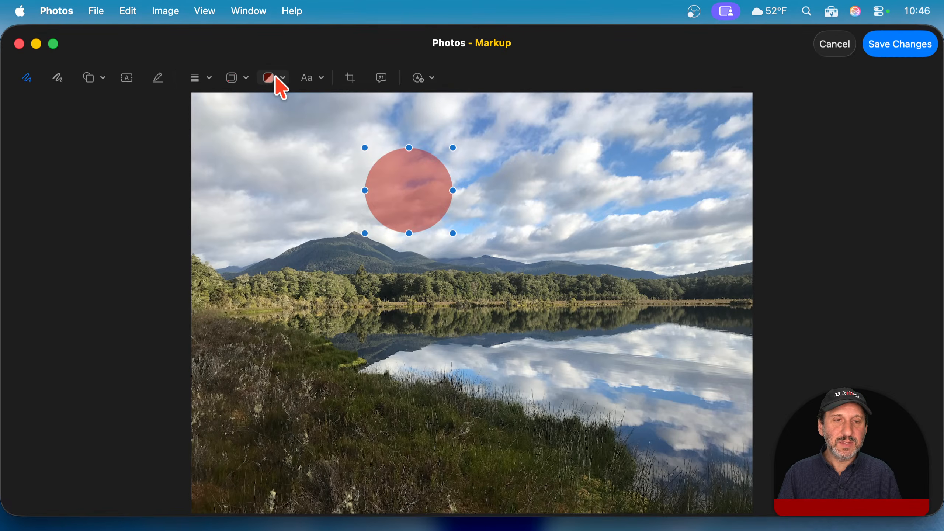
left_click(280, 87)
left_click(276, 237)
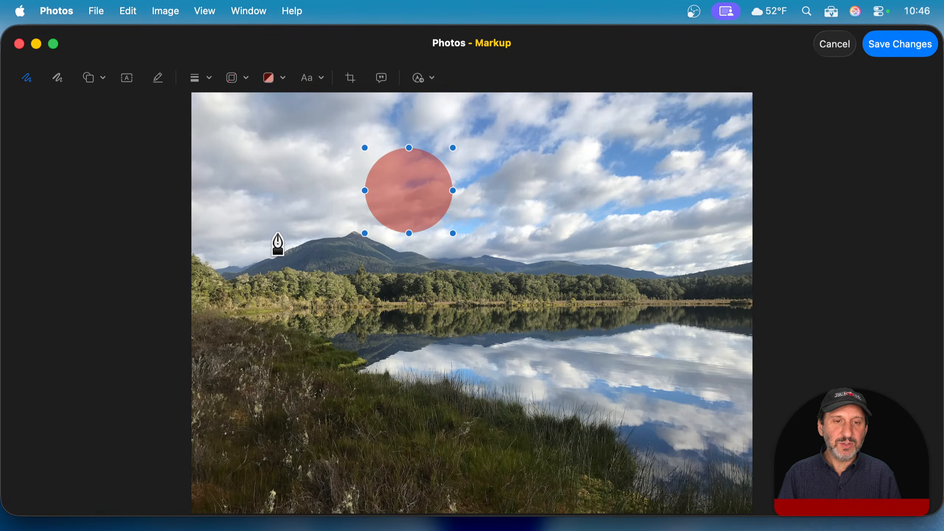
left_click(269, 79)
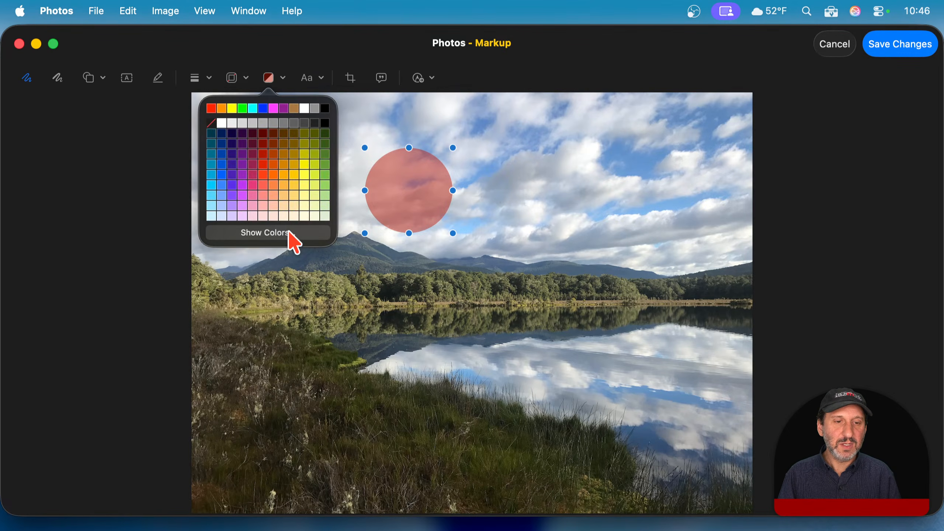
left_click(289, 226)
left_click_drag(411, 196, 290, 167)
left_click_drag(334, 202, 424, 229)
Fill the wide ellipse with solid orange, then delete the shape from the photo
left_click(277, 79)
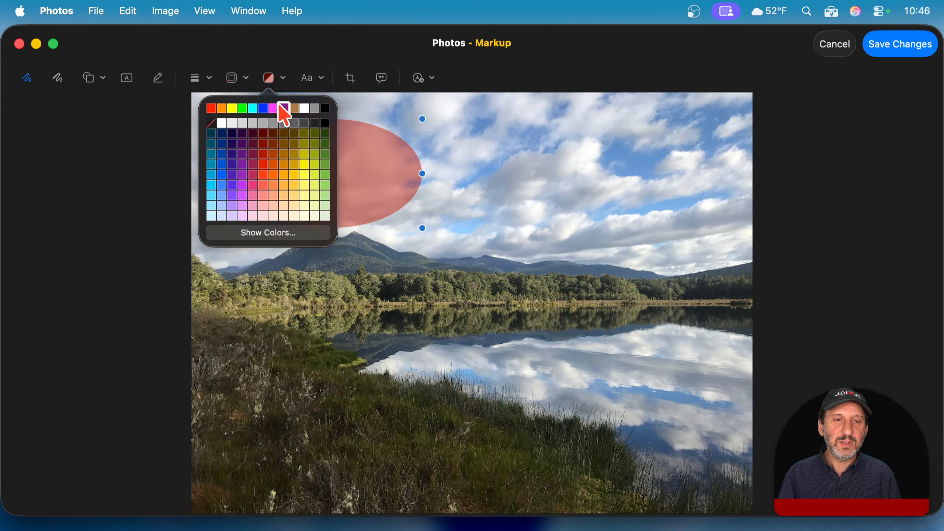
left_click(222, 108)
left_click(270, 79)
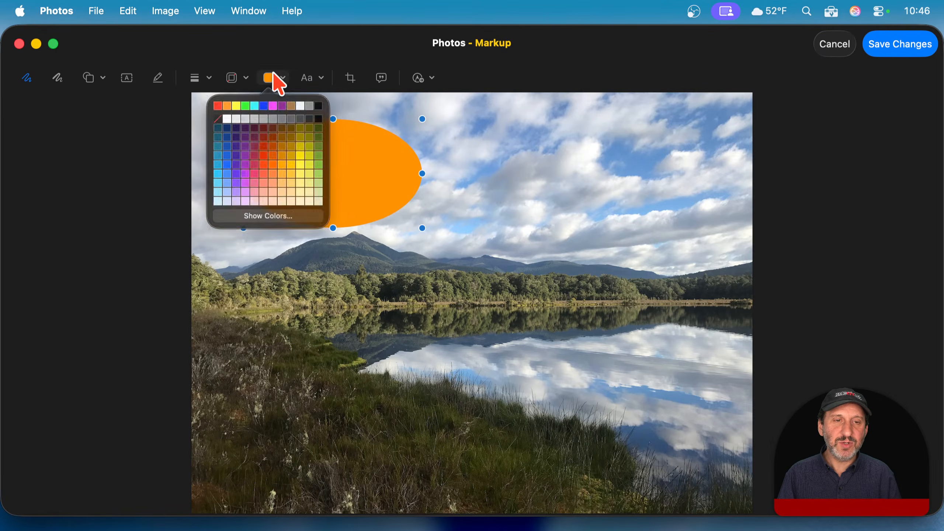
left_click(285, 234)
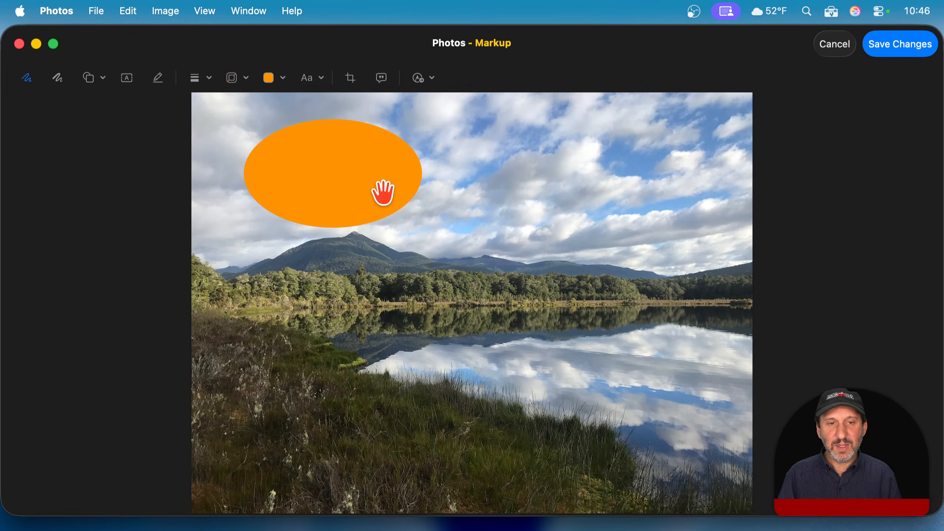
key("Delete")
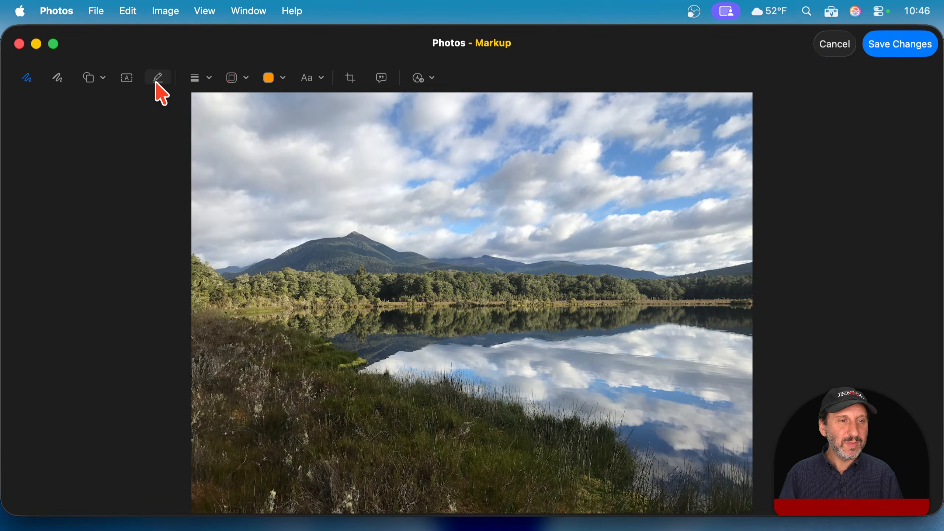
Add a speech bubble shape, place it in the sky above the mountain peak, and stretch it wider
left_click(100, 79)
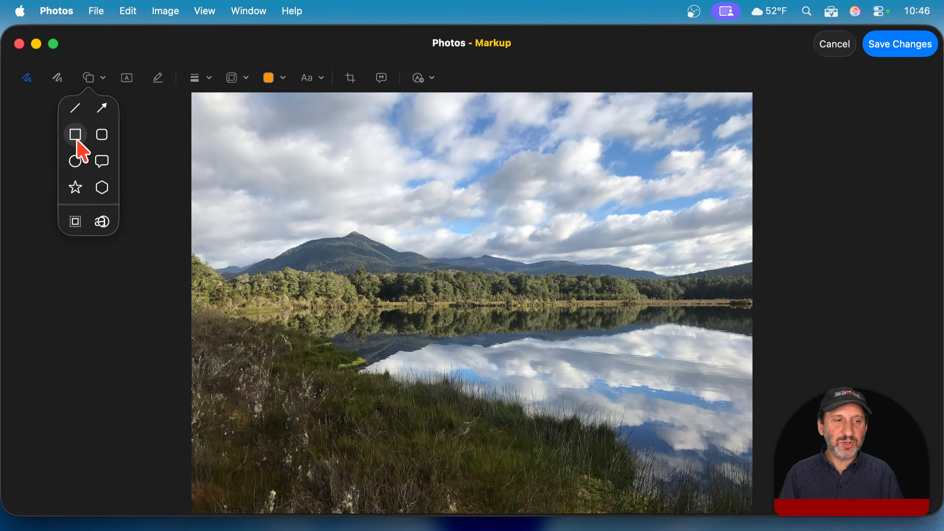
left_click(104, 163)
left_click_drag(534, 344, 435, 165)
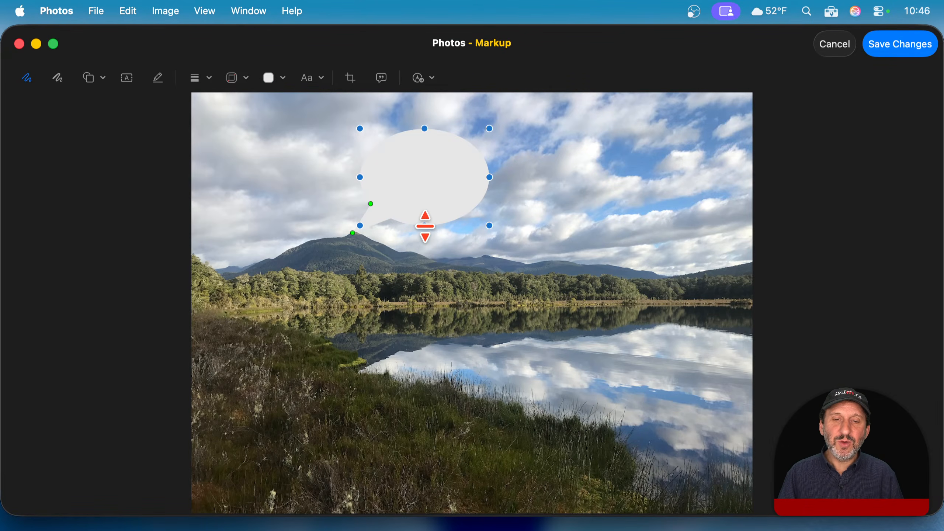
left_click_drag(489, 226, 605, 249)
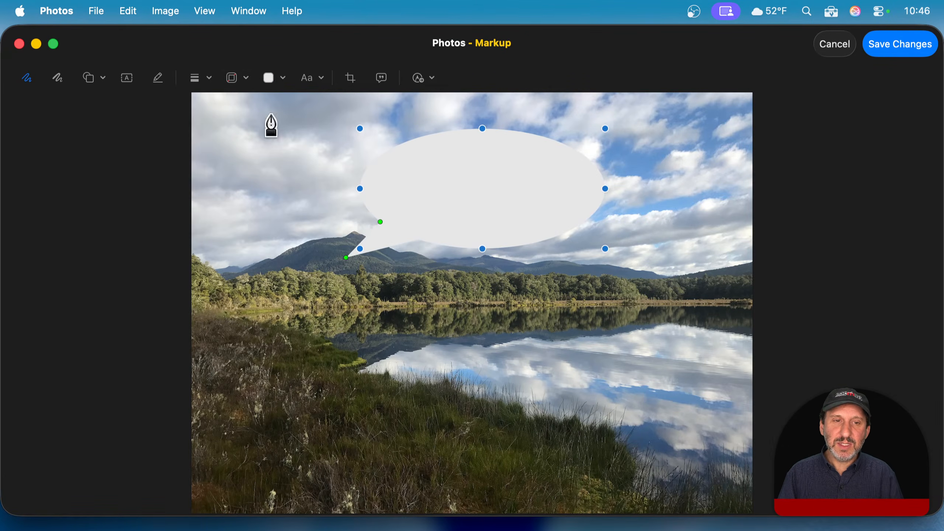
Fill the speech bubble with orange and extend its tail tip to the tree line left of the mountain
left_click(268, 78)
left_click(223, 107)
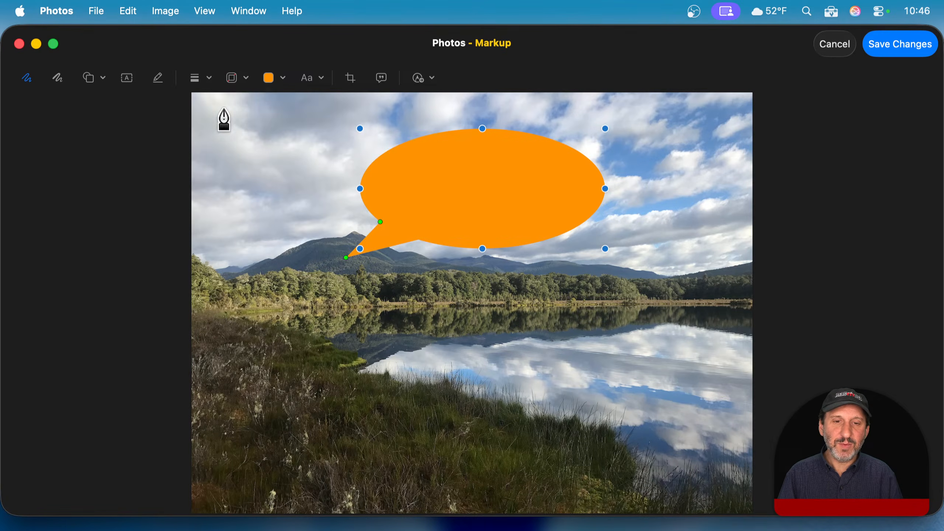
mouse_move(453, 196)
left_mouse_down()
mouse_move(341, 196)
mouse_move(435, 191)
left_mouse_up()
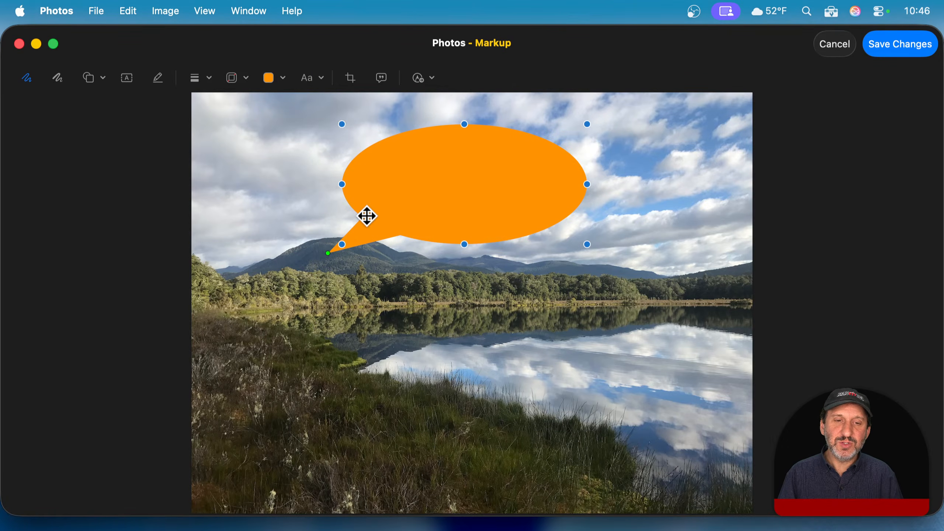
mouse_move(370, 217)
left_mouse_down()
mouse_move(390, 211)
mouse_move(359, 194)
mouse_move(409, 238)
mouse_move(359, 196)
mouse_move(386, 219)
mouse_move(378, 212)
left_mouse_up()
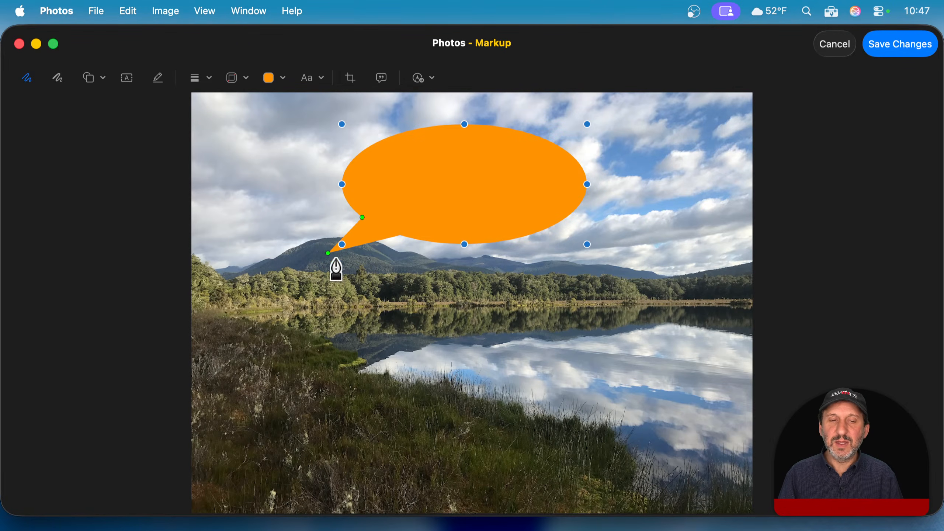
left_click_drag(330, 252, 228, 263)
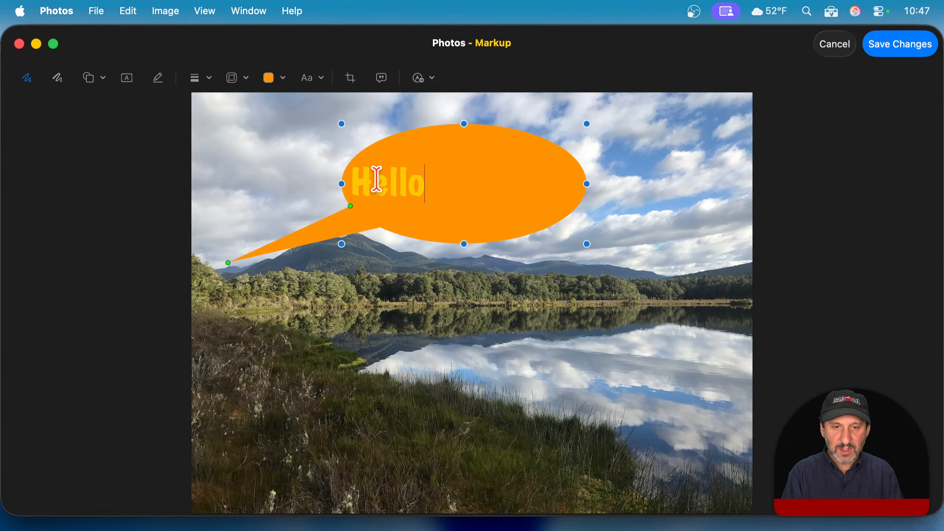
Format the bubble's "Hello!" text as centred Arial Narrow in black
key("super+a")
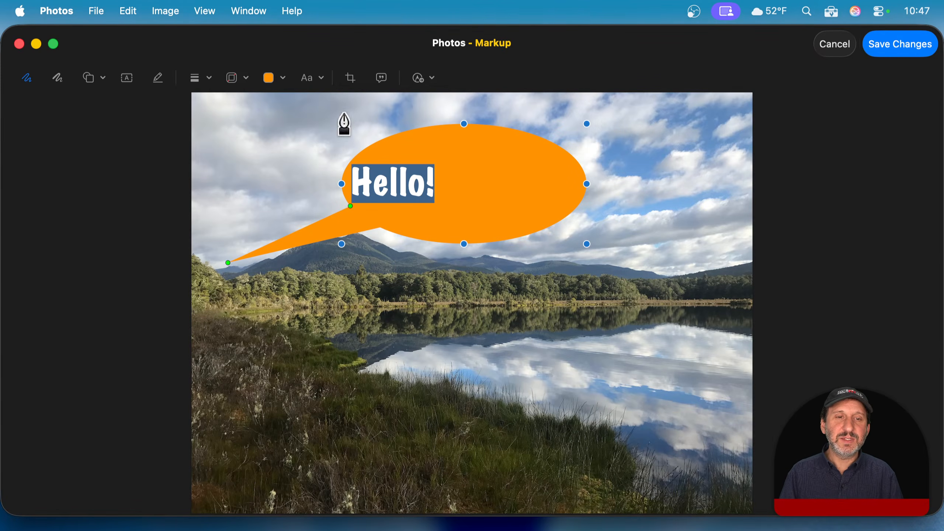
left_click(311, 78)
left_click(289, 164)
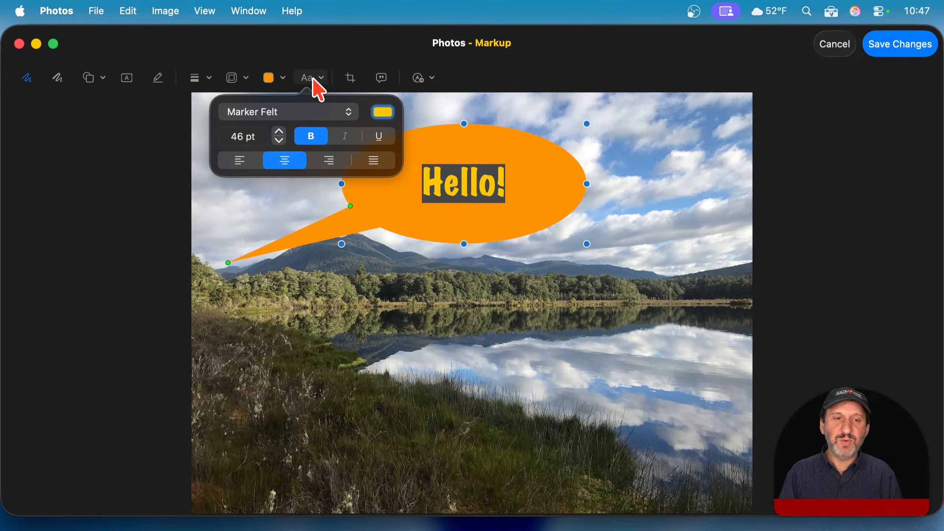
left_click(302, 119)
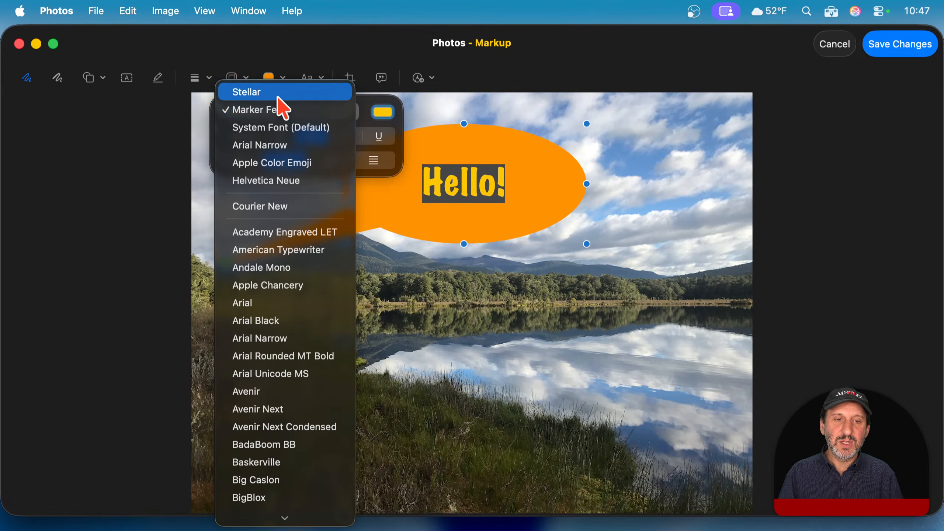
left_click(284, 146)
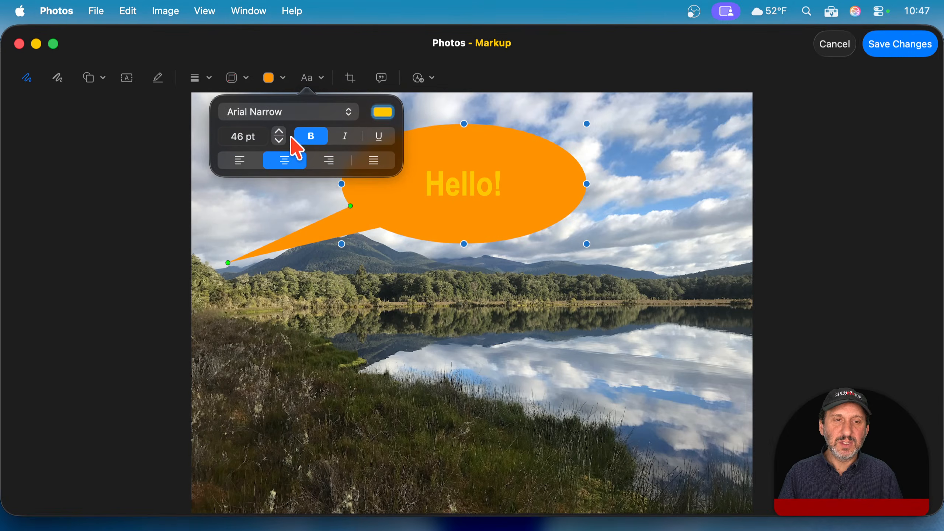
left_click(382, 112)
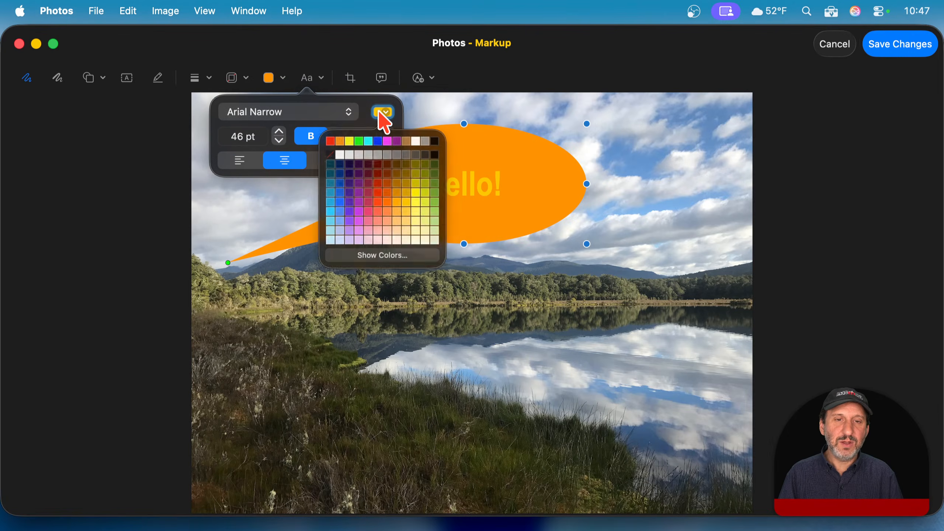
left_click(433, 144)
Shift the orange speech bubble and its tail tip rightward over the photo, then delete the bubble
left_click(474, 168)
left_click_drag(417, 178, 508, 178)
left_click_drag(320, 262, 452, 276)
key("BackSpace")
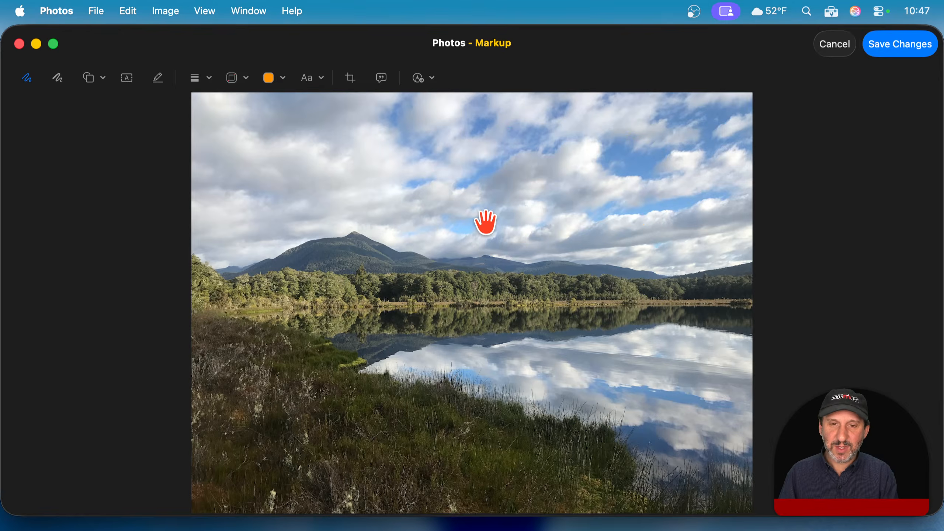
Cancel the Markup session, finish editing the landscape photo, and return to the photo library
left_click(835, 45)
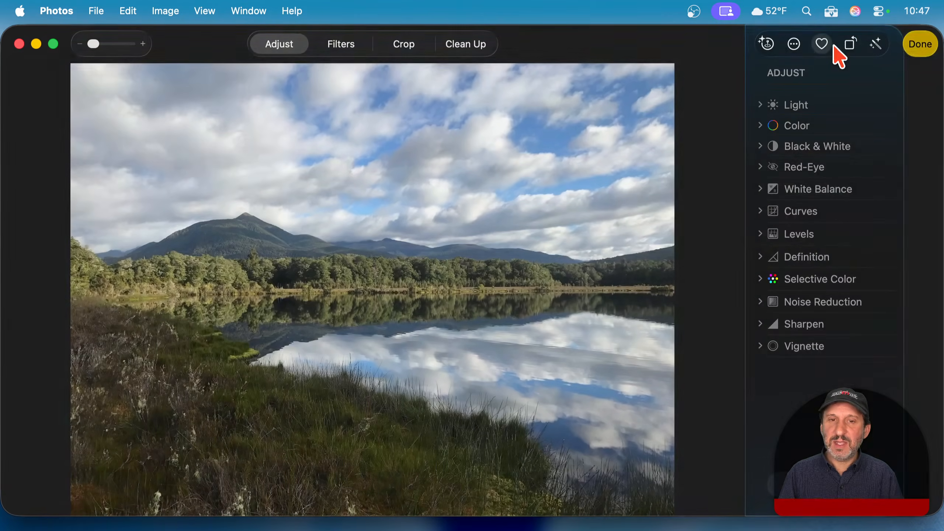
left_click(920, 44)
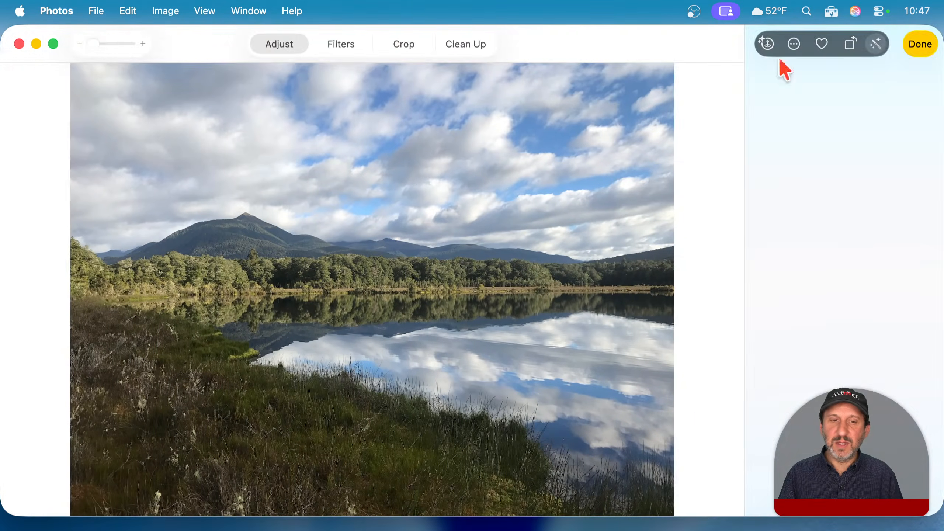
left_click(175, 47)
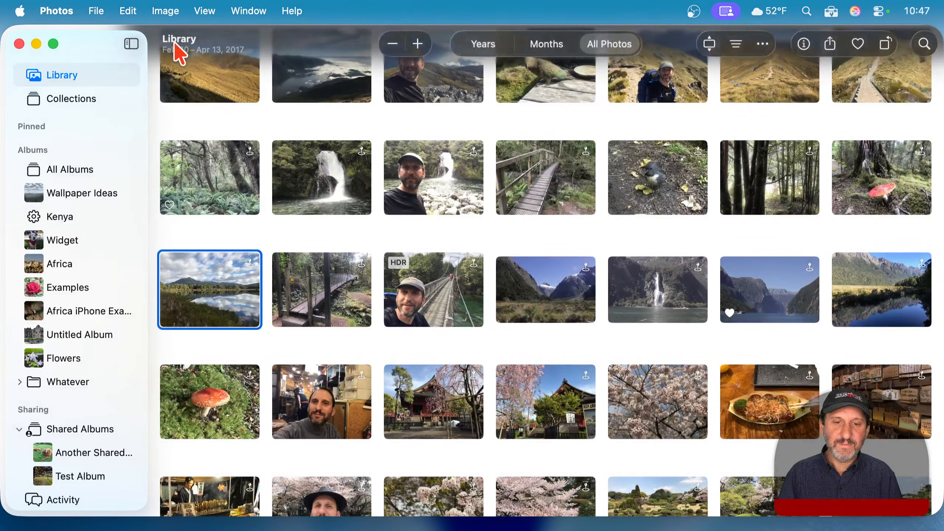
Open the selfie taken on the suspension bridge for editing and send it to Markup
double_click(421, 297)
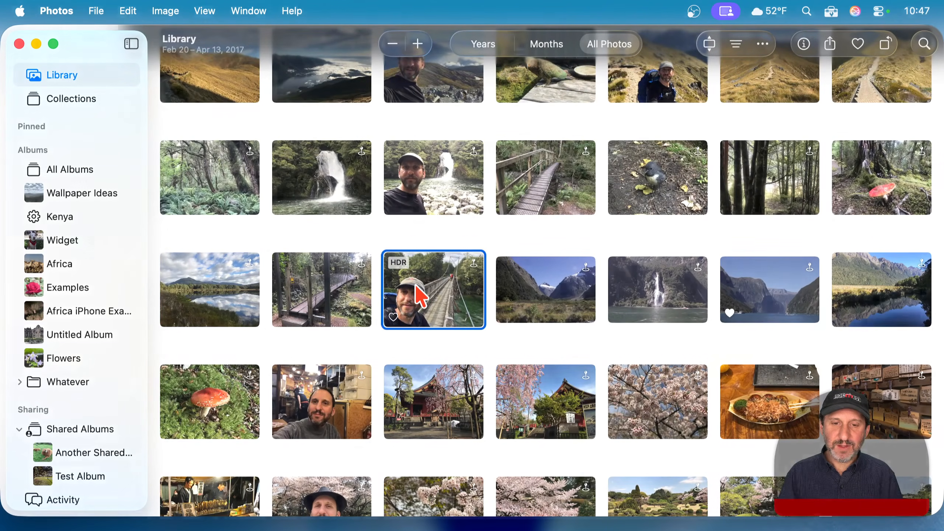
left_click(924, 45)
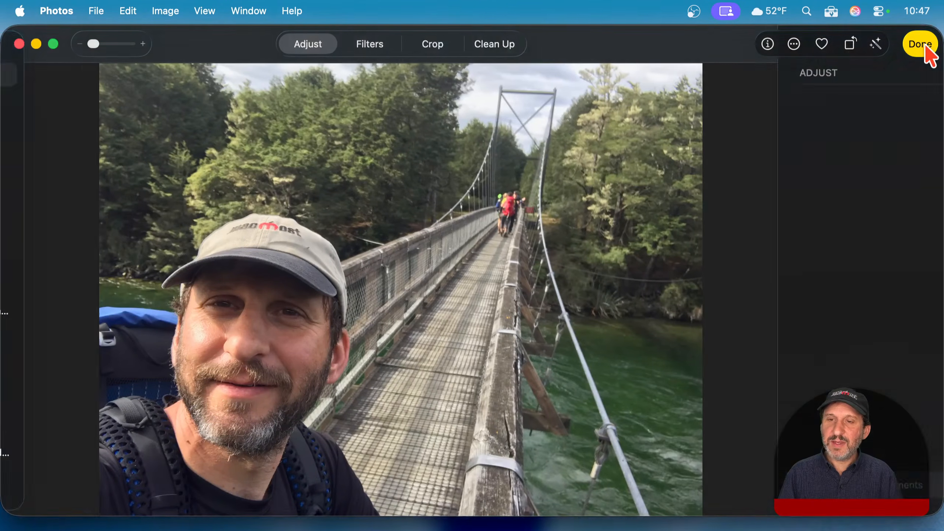
left_click(794, 44)
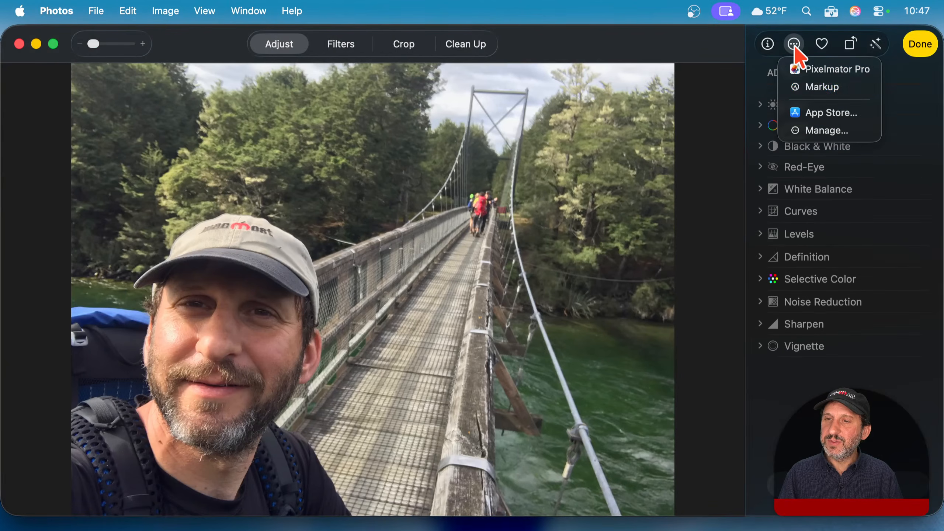
left_click(811, 88)
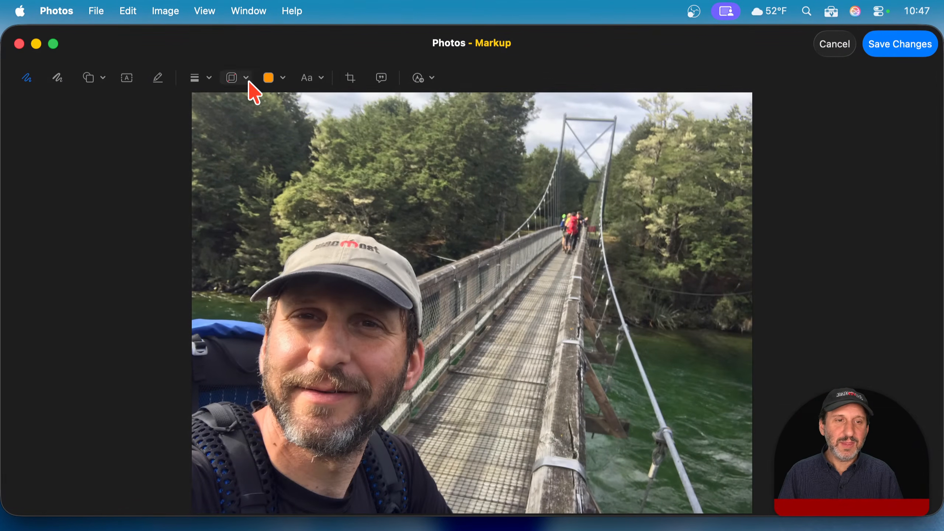
Add a speech bubble, place it over the trees beside the bridge, and enlarge it in width and height
left_click(88, 78)
left_click(101, 161)
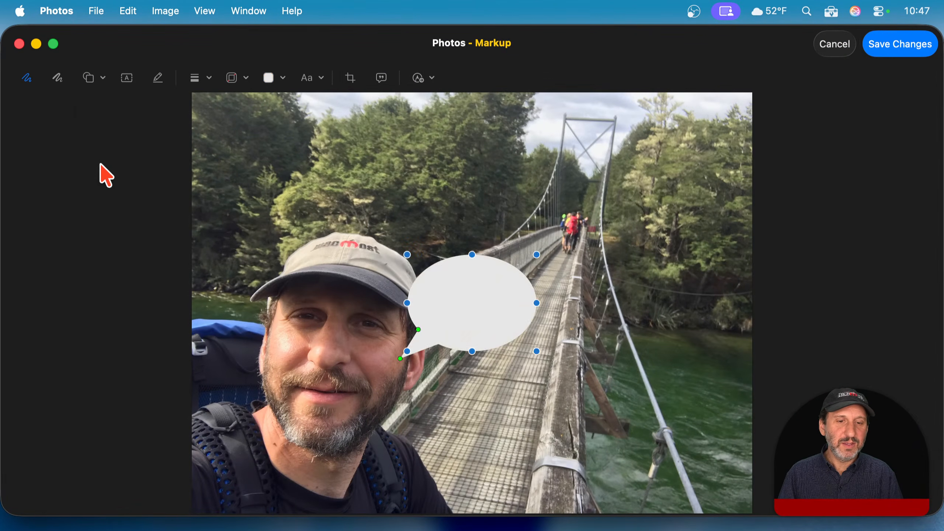
left_click_drag(493, 270, 686, 191)
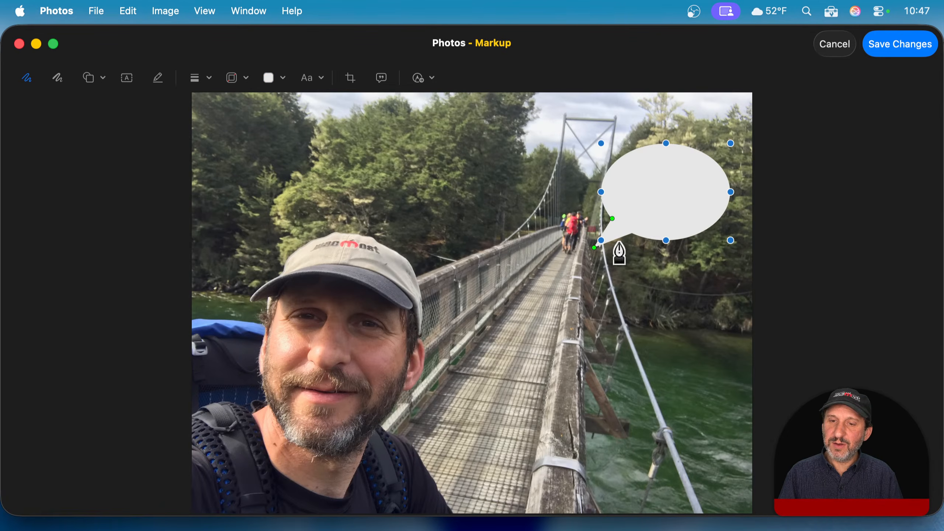
left_click_drag(601, 192, 493, 192)
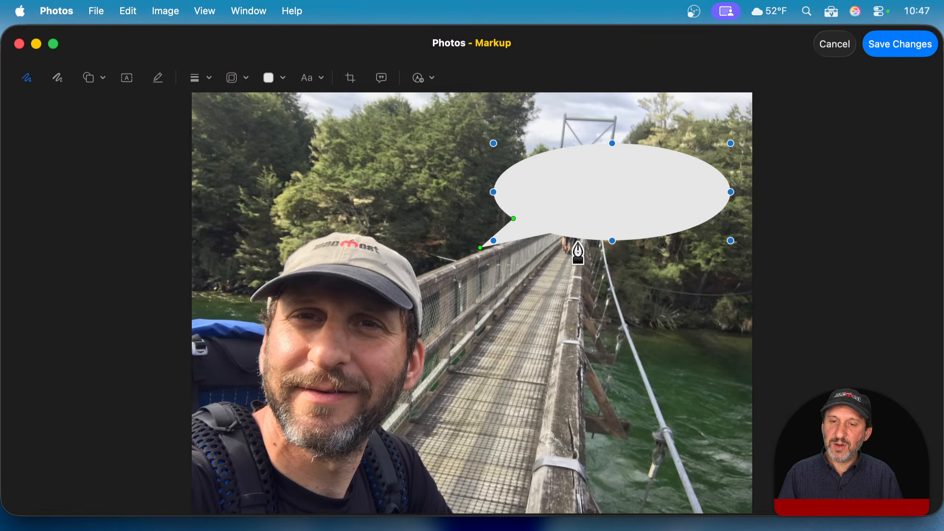
left_click_drag(608, 240, 612, 311)
Point the speech bubble's tail at the man's mouth and enter the text "Hello!" in the bubble
left_click_drag(479, 325, 370, 384)
double_click(619, 228)
type("Hello!")
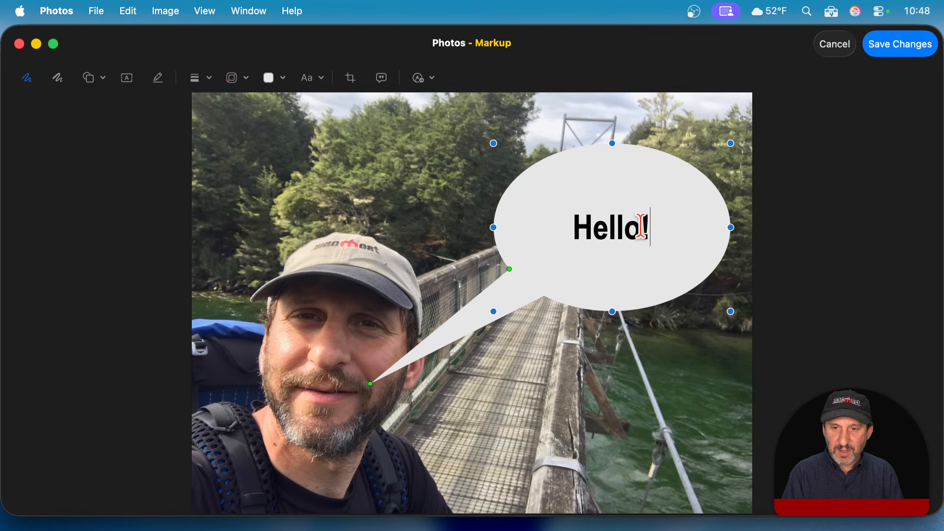
Give the "Hello!" speech bubble an orange border
left_click(428, 156)
left_click(561, 199)
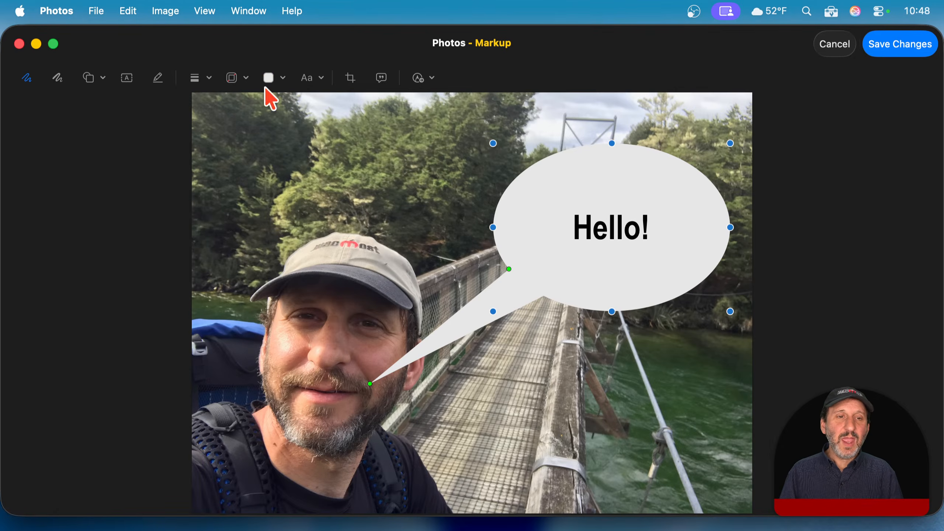
left_click(239, 79)
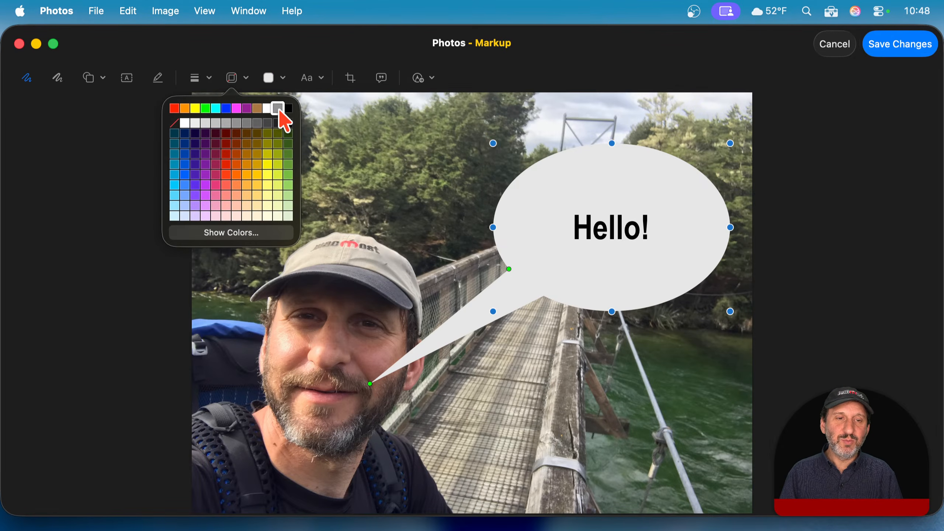
left_click(185, 108)
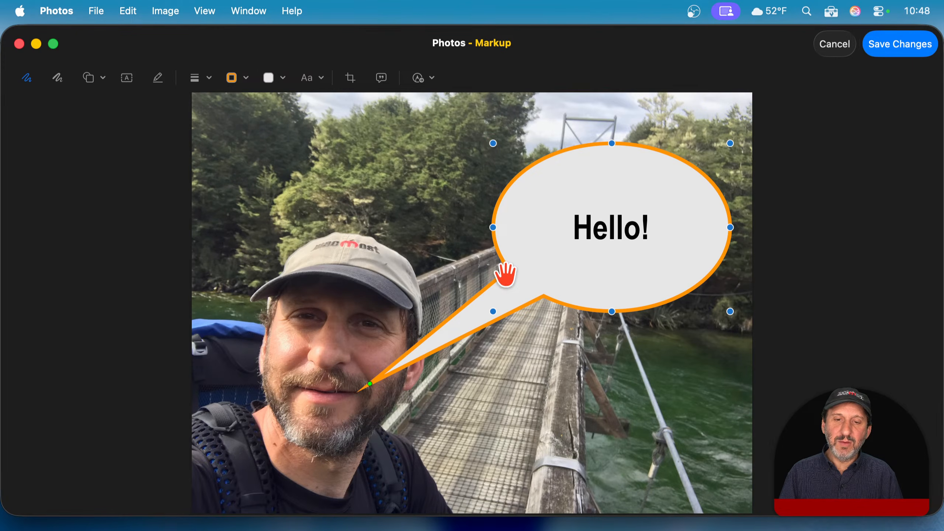
Narrow the speech bubble's tail to a thin line ending on the man's cheek, and delete the whole bubble
mouse_move(510, 269)
left_mouse_down()
mouse_move(518, 277)
mouse_move(499, 269)
left_mouse_up()
left_click_drag(460, 255, 511, 291)
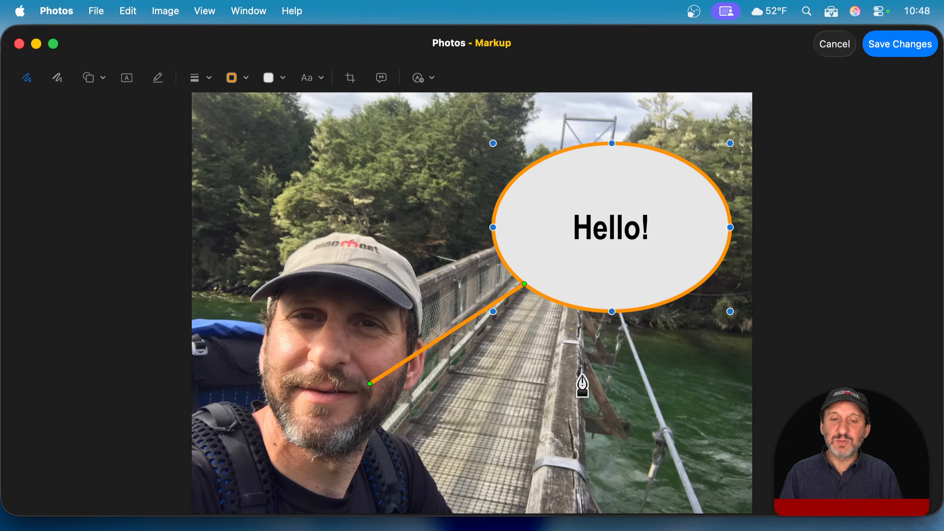
left_click_drag(369, 384, 388, 359)
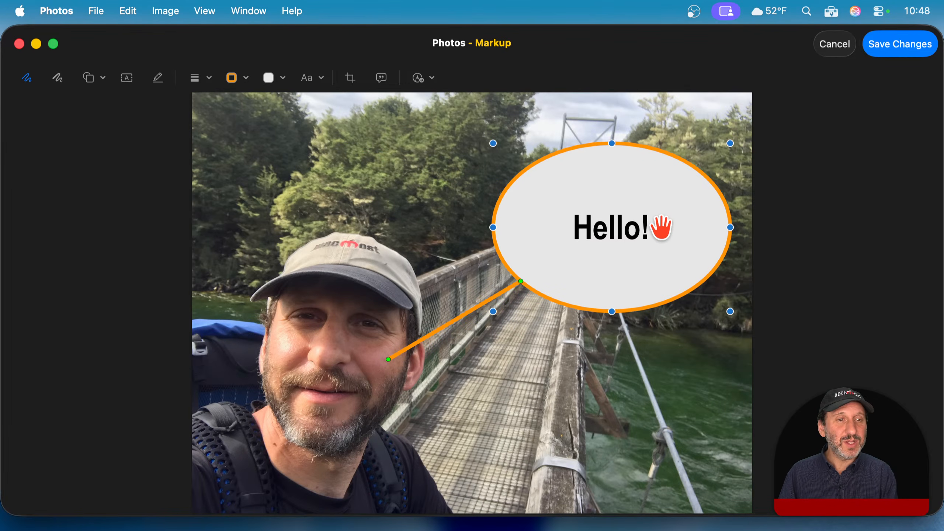
key("Delete")
Add a star, reshape it into a many-pointed burst, and place it over the river beside the bridge
left_click(99, 80)
left_click(75, 188)
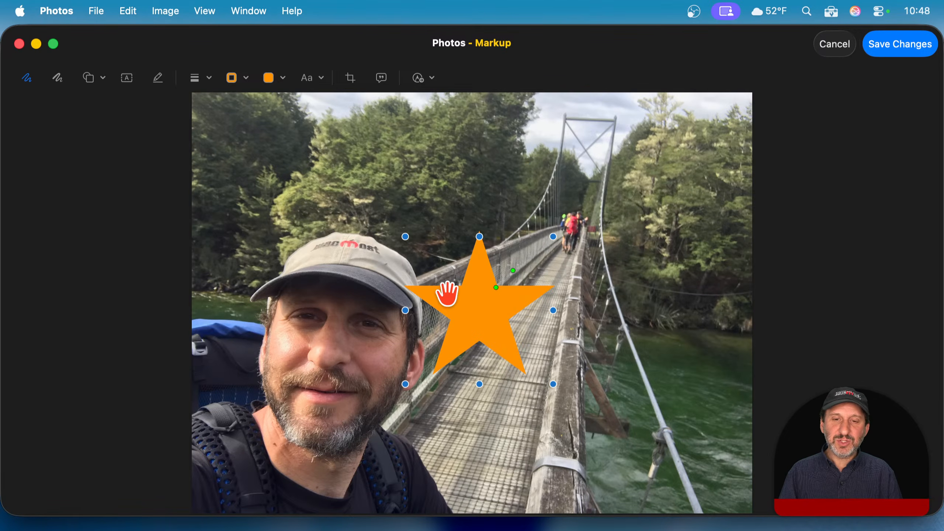
left_click_drag(482, 310, 501, 220)
left_click(97, 79)
left_click(92, 80)
left_click_drag(513, 196, 466, 284)
left_click_drag(494, 248, 616, 379)
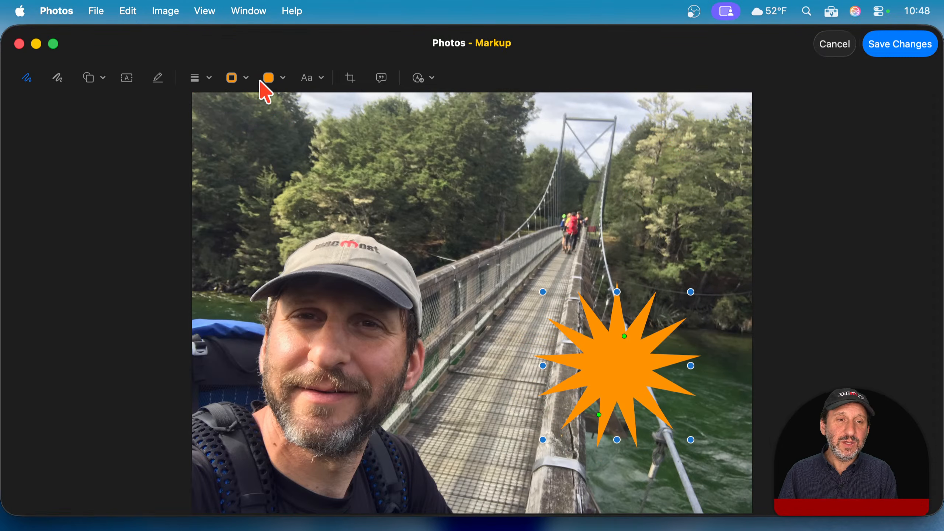
Remove the burst star's fill, leaving its orange outline, and enter a few sample letters inside it
left_click(282, 78)
left_click(211, 123)
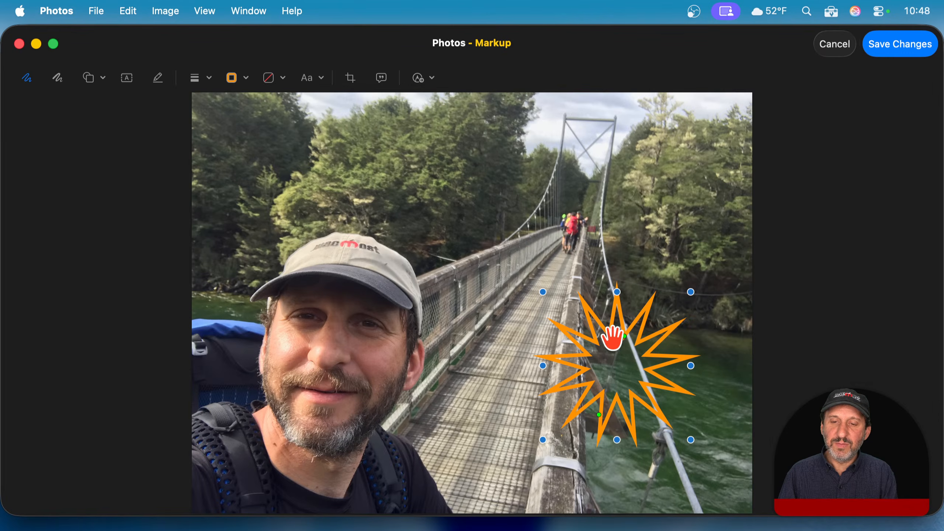
type("hg f h")
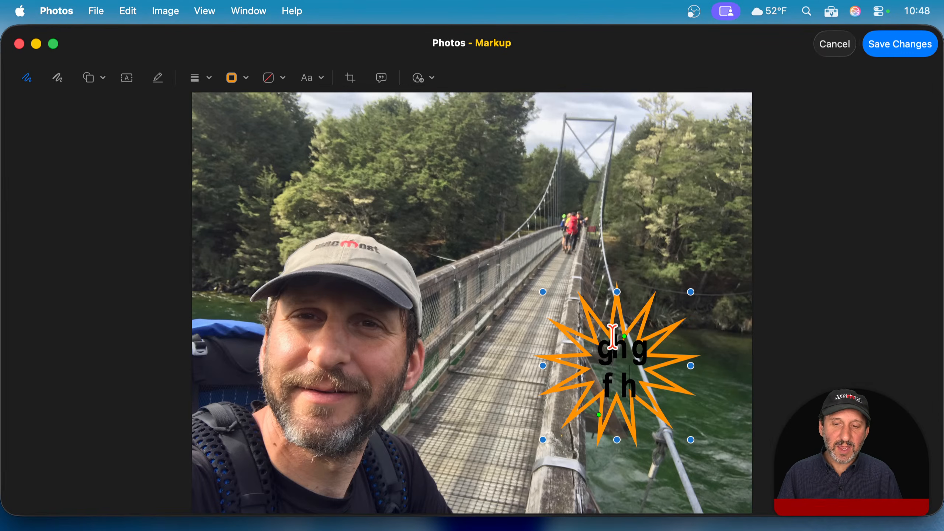
Delete the burst star together with the letters inside it
left_click(515, 291)
left_click(612, 318)
key("Delete")
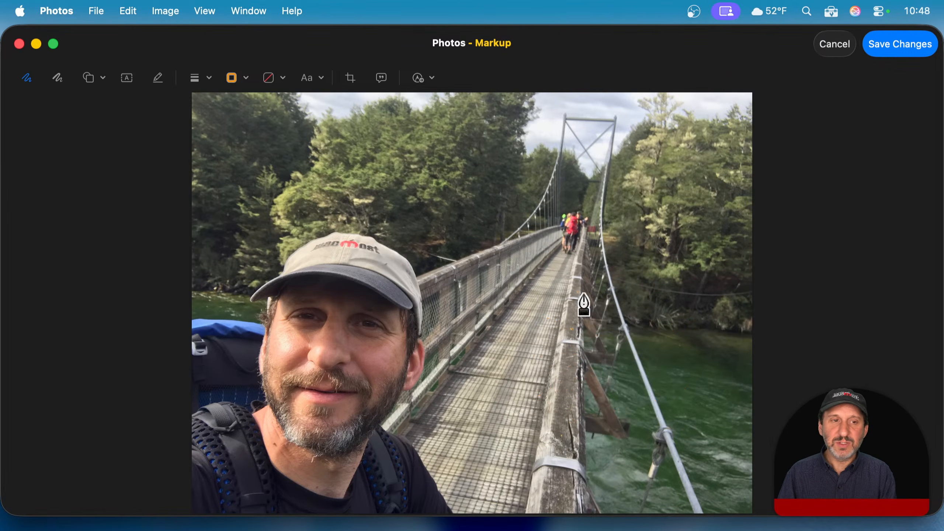
Add a rectangle with a red fill and the text "!!!!!", and delete it again
left_click(91, 79)
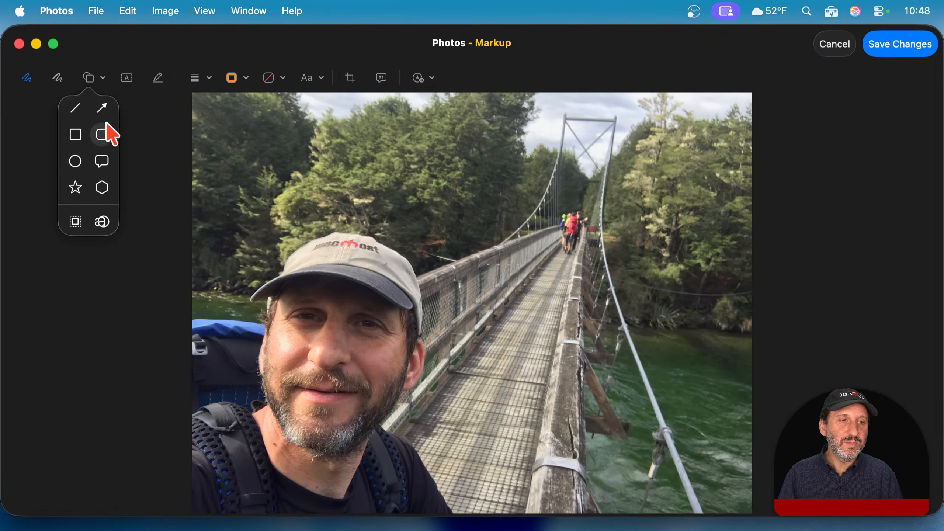
left_click(74, 135)
left_click(269, 80)
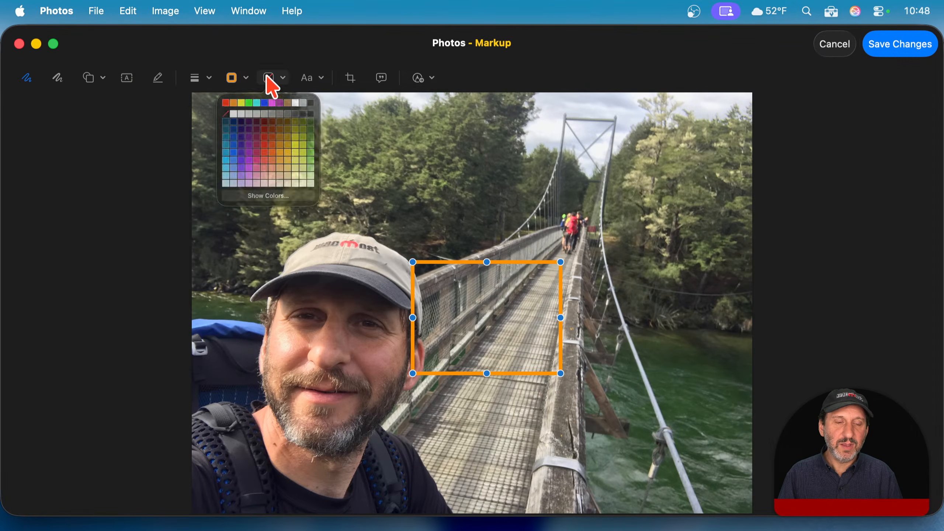
left_click(262, 175)
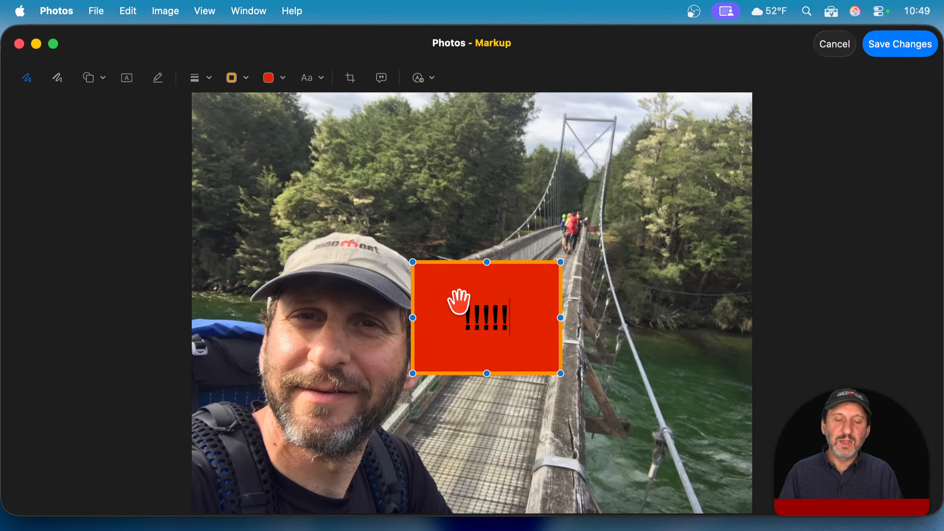
left_click(671, 286)
key("BackSpace")
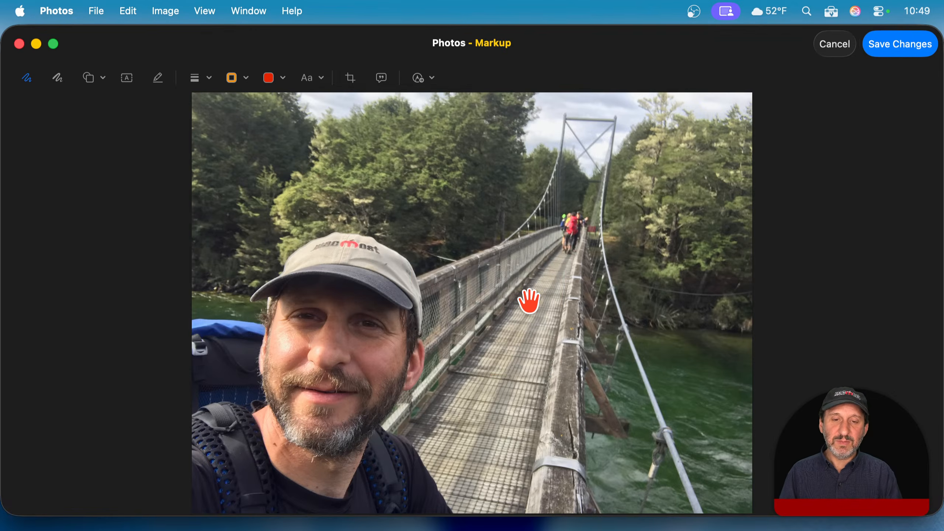
Add a hexagon over the far end of the bridge, adjust it with its green handle, and delete it
left_click(87, 79)
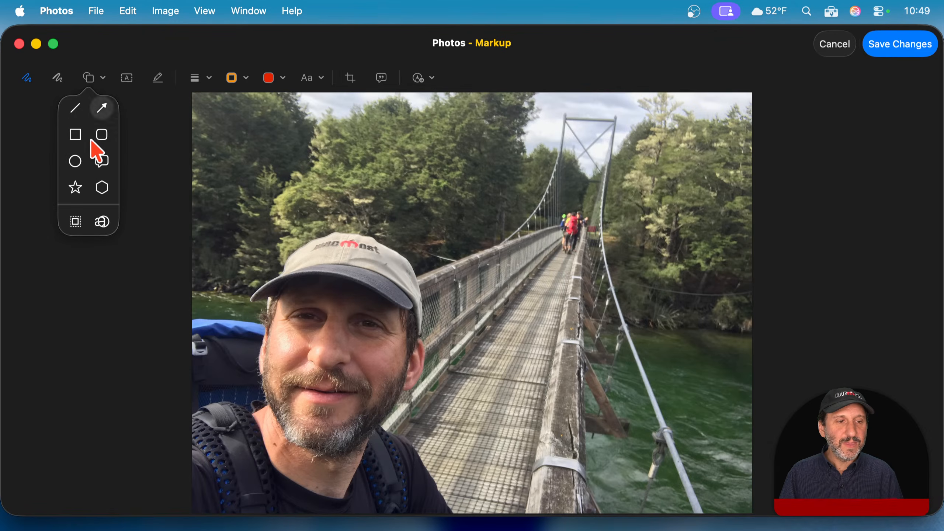
left_click(102, 187)
left_click_drag(497, 274, 539, 194)
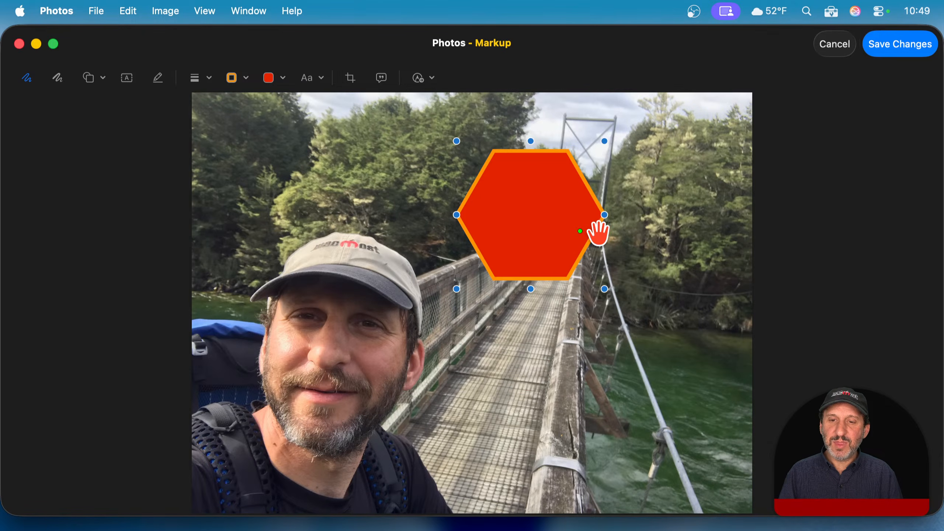
left_click_drag(580, 231, 651, 203)
key("BackSpace")
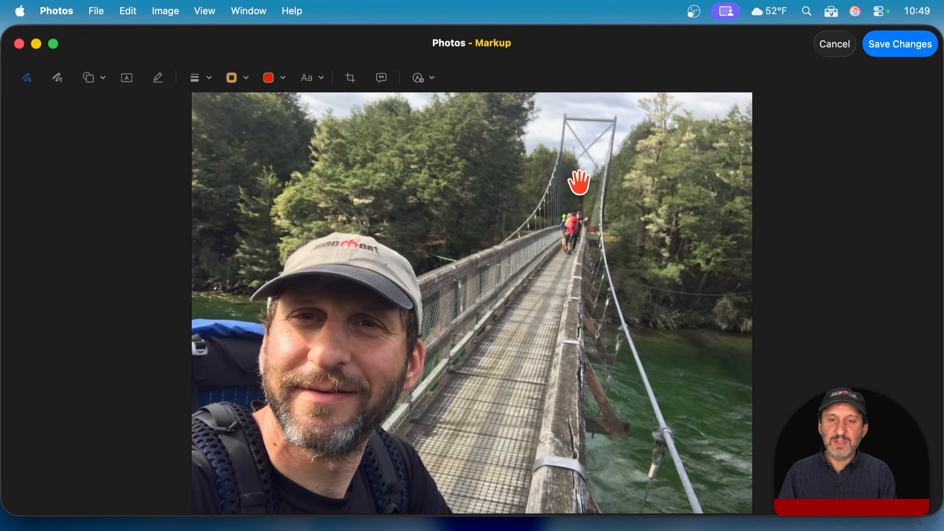
left_click(93, 78)
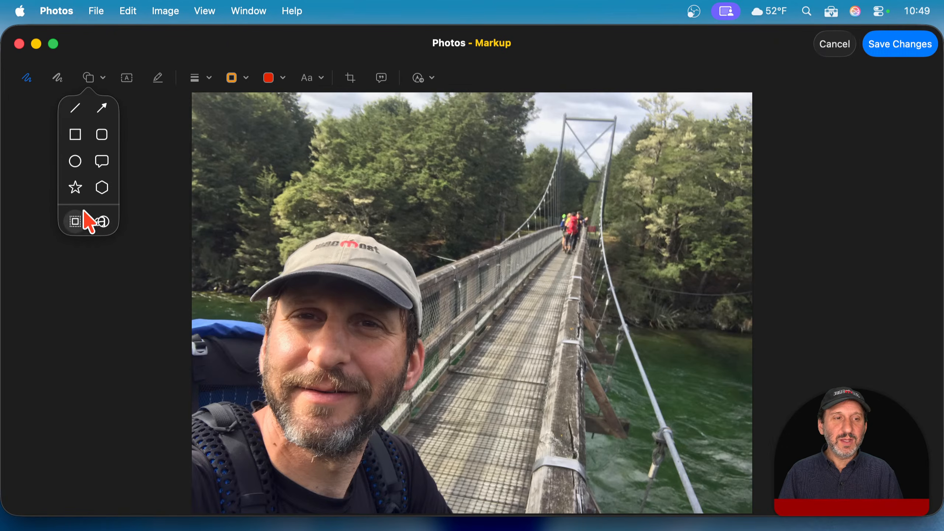
left_click(128, 147)
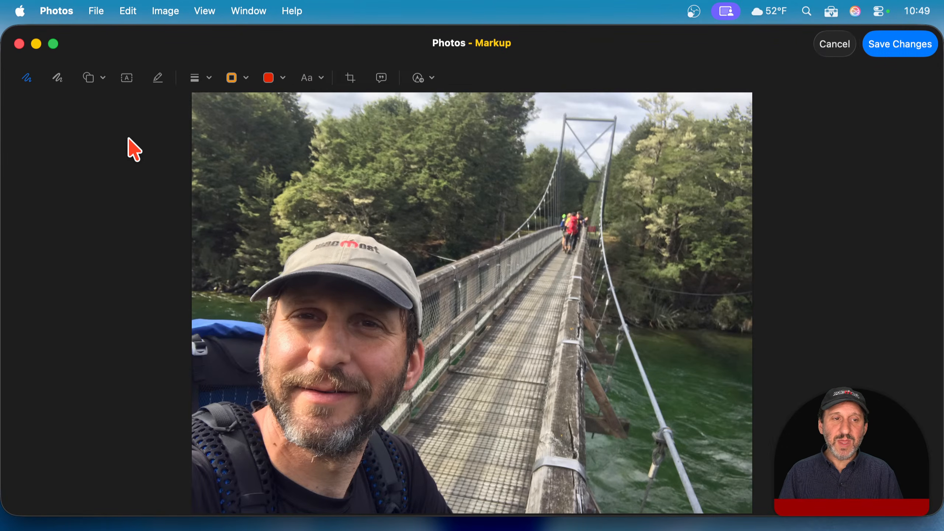
Add a text box reading "Wish you were here!" and place it over the trees in the photo's upper left
left_click(128, 79)
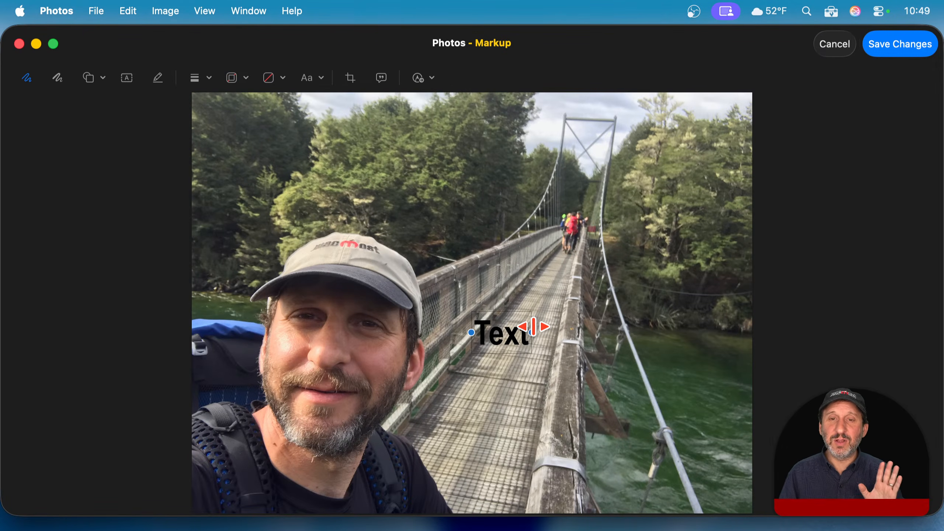
double_click(516, 333)
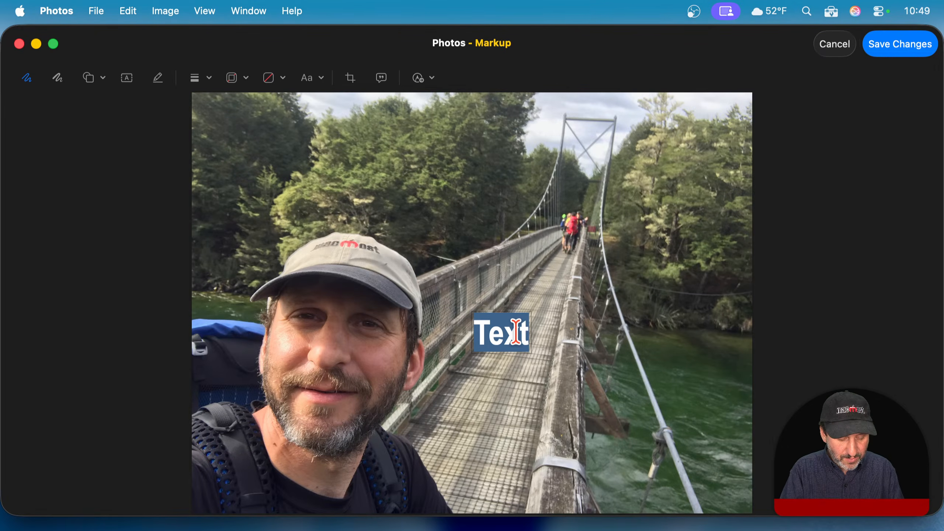
type("Wish")
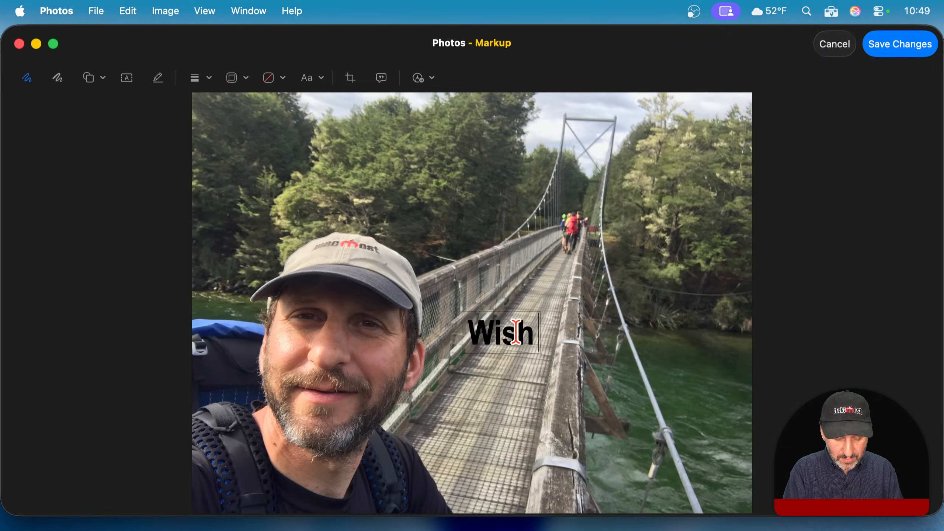
type(" you were here!")
key("Escape")
left_click_drag(525, 332, 372, 120)
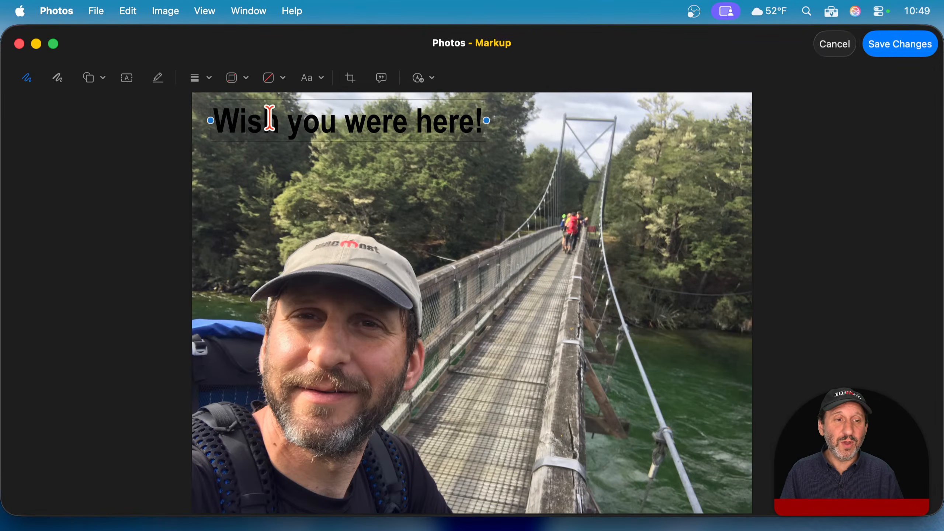
Format the "Wish you were here!" text in yellow with a font five size steps larger and left alignment, and reposition it
left_click(312, 79)
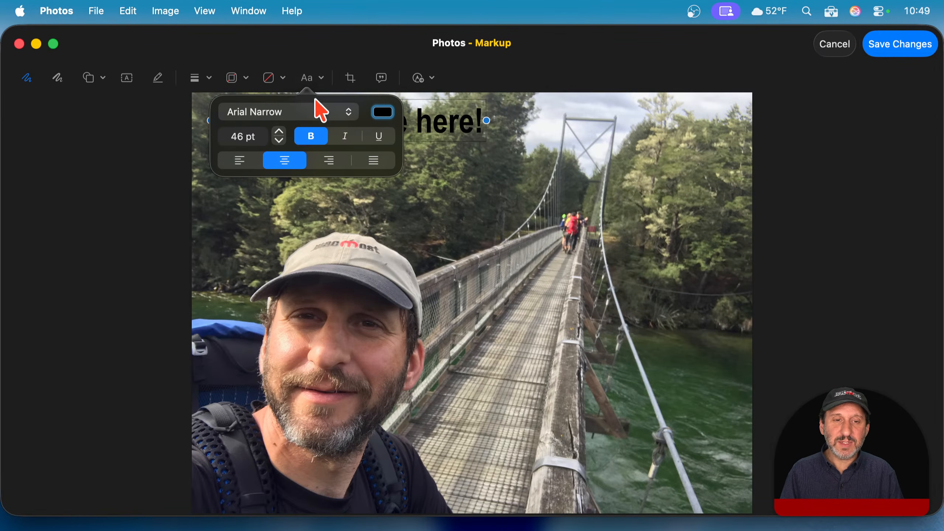
left_click(383, 113)
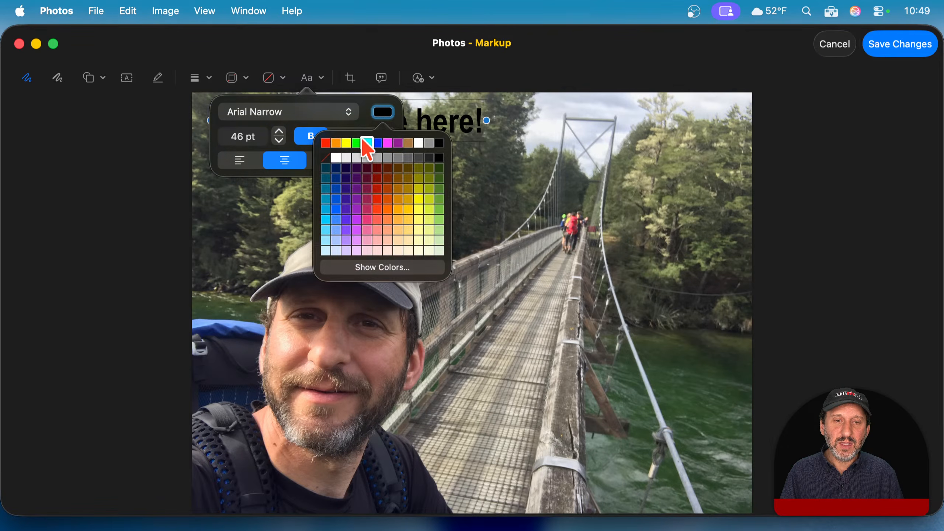
left_click(369, 147)
left_click(278, 132)
left_click(279, 132)
left_click(278, 133)
left_click(279, 132)
left_click(279, 132)
left_click(241, 162)
left_click(443, 211)
left_click_drag(372, 131, 405, 137)
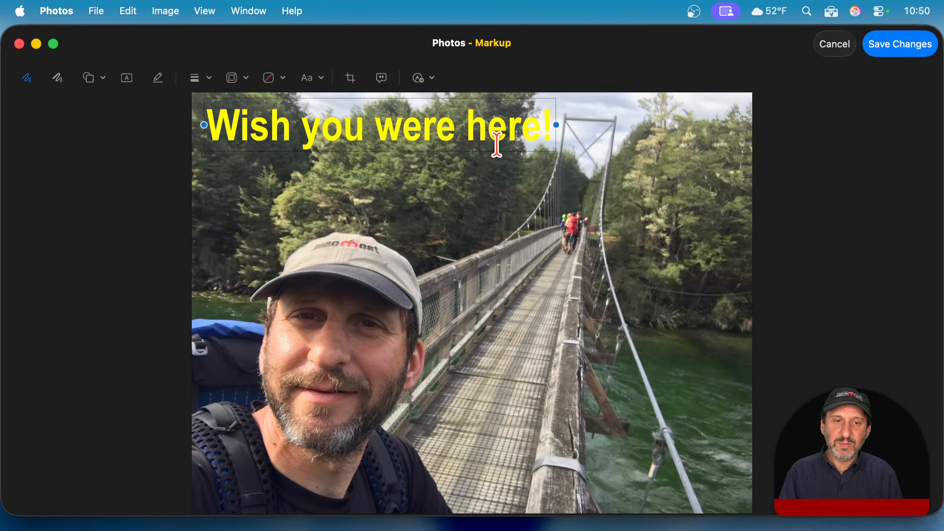
left_click(196, 78)
left_click(196, 77)
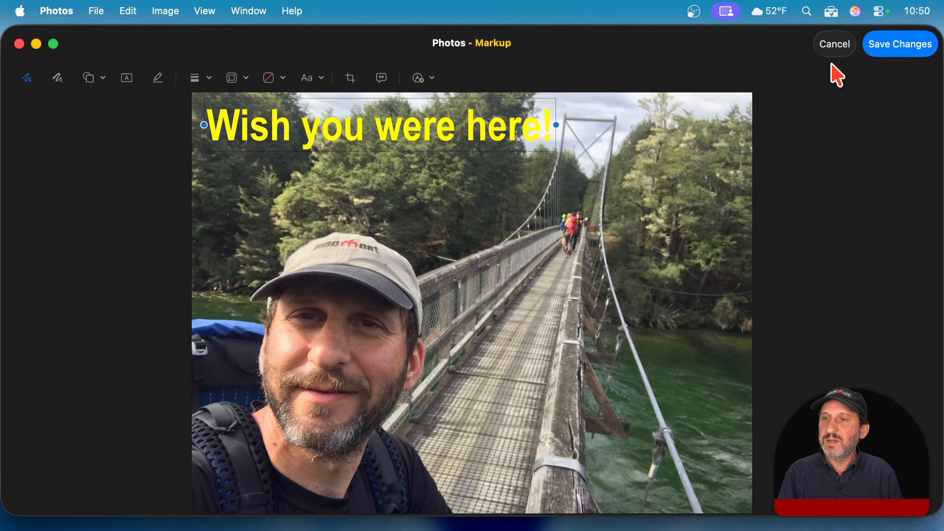
Save the Markup changes to the photo and reopen it in Markup
left_click(889, 46)
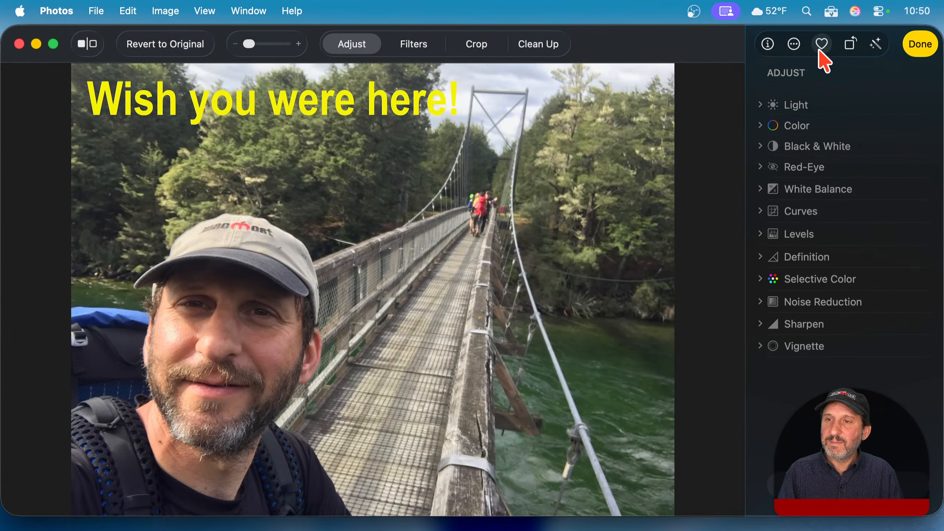
left_click(794, 44)
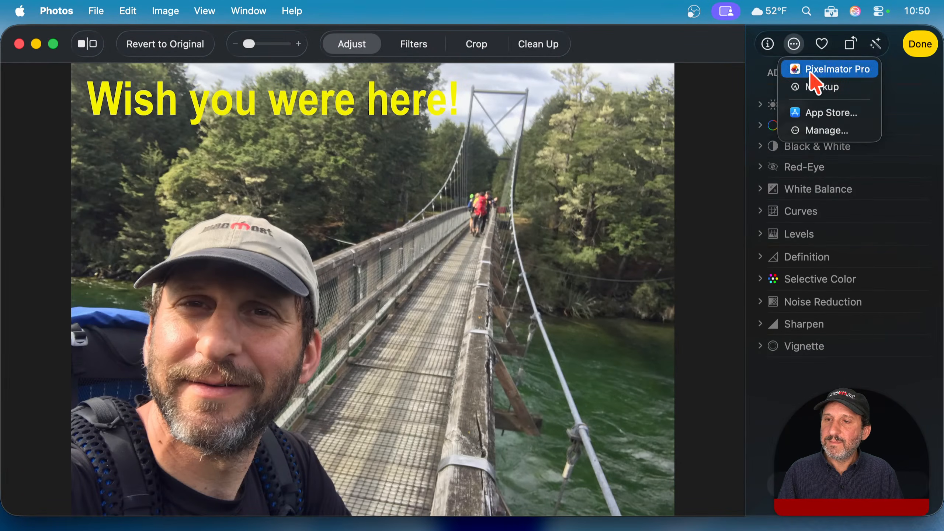
left_click(821, 88)
Rotate the "Wish you were here!" text slightly counterclockwise and move it a little lower over the trees
left_click_drag(387, 127, 395, 132)
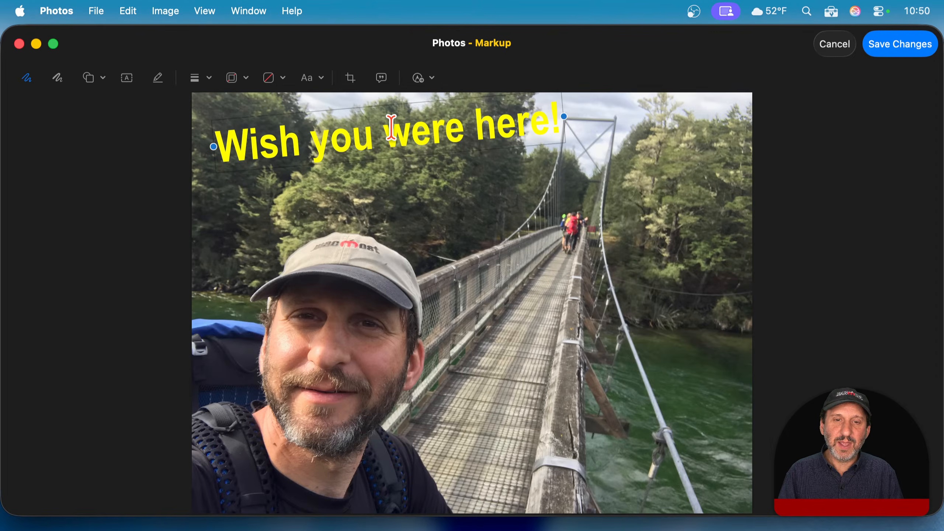
left_click_drag(396, 135, 396, 156)
double_click(396, 153)
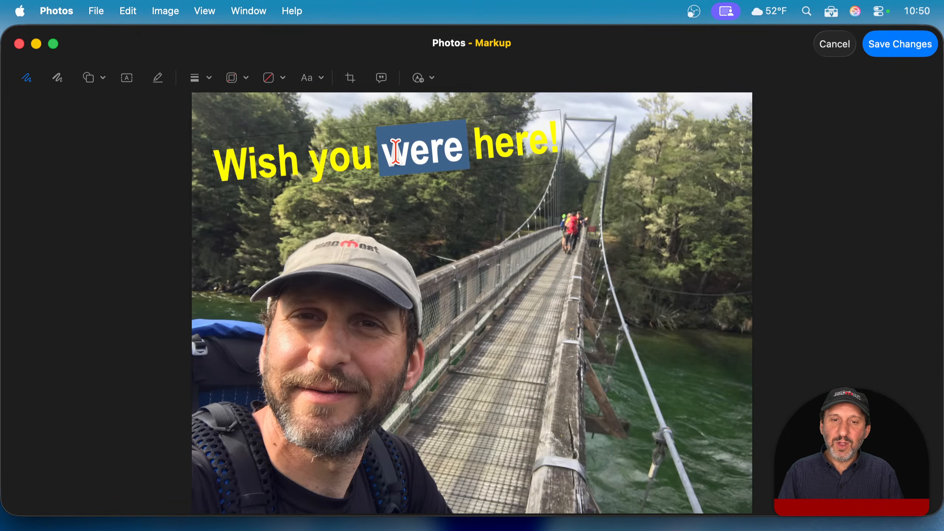
key("cmd+a")
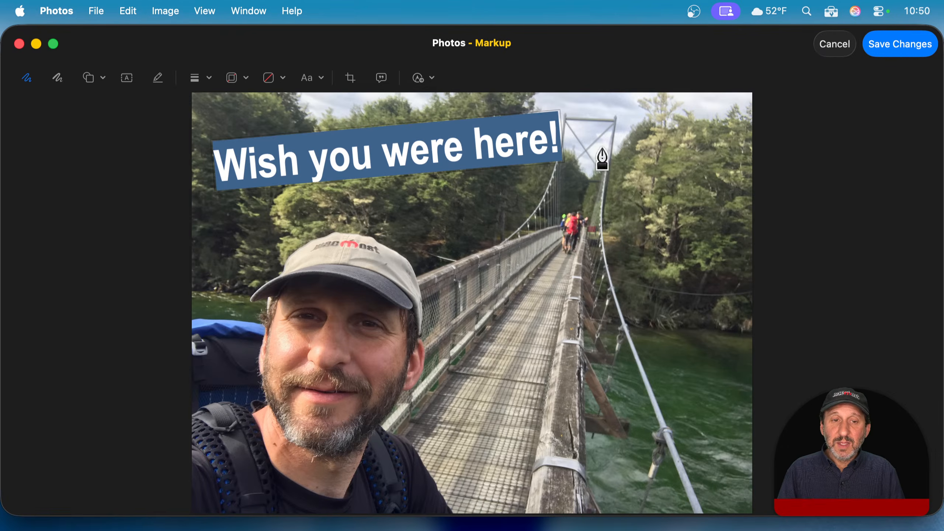
left_click(439, 188)
Add a shadow to the tilted "Wish you were here!" text and deselect it
left_click(332, 154)
left_click(197, 79)
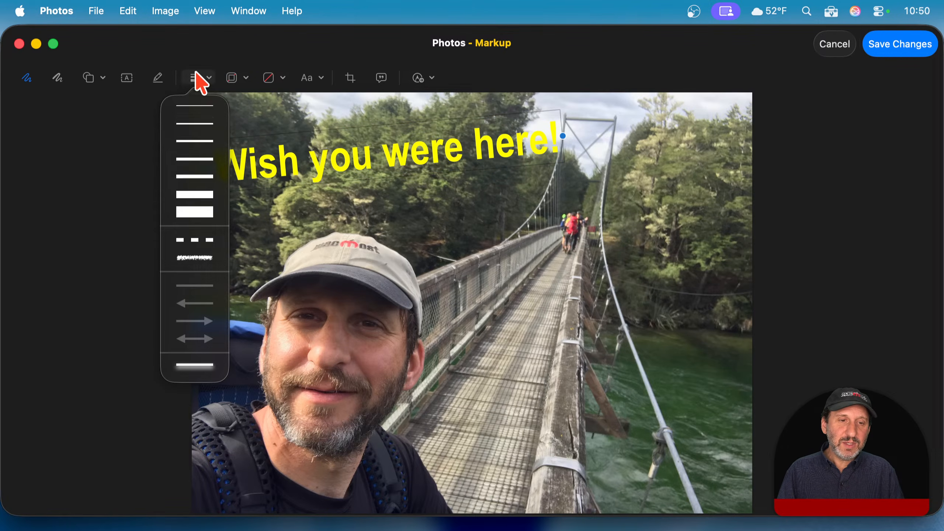
left_click(199, 373)
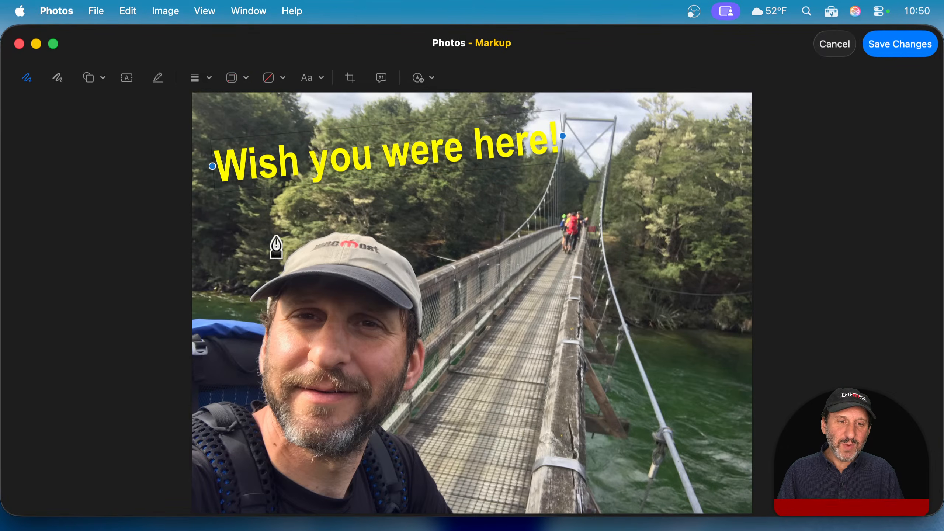
left_click(683, 177)
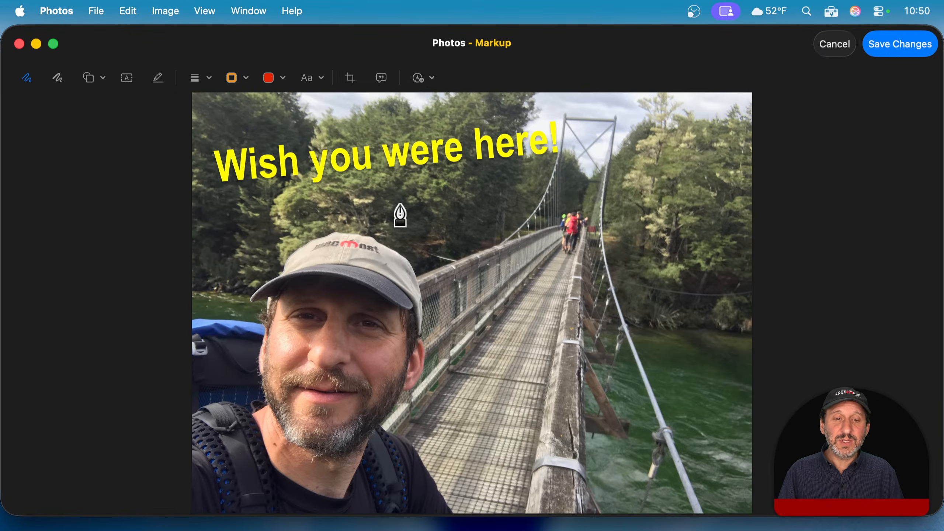
Shift the tilted "Wish you were here!" text slightly upward and delete it from the photo
left_click(200, 79)
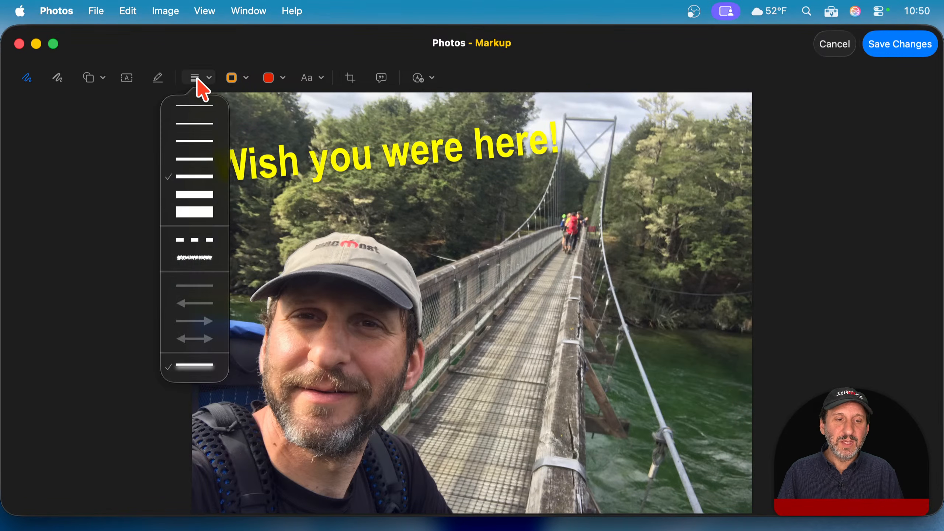
left_click(385, 130)
mouse_move(407, 151)
left_mouse_down()
mouse_move(444, 140)
mouse_move(405, 140)
left_mouse_up()
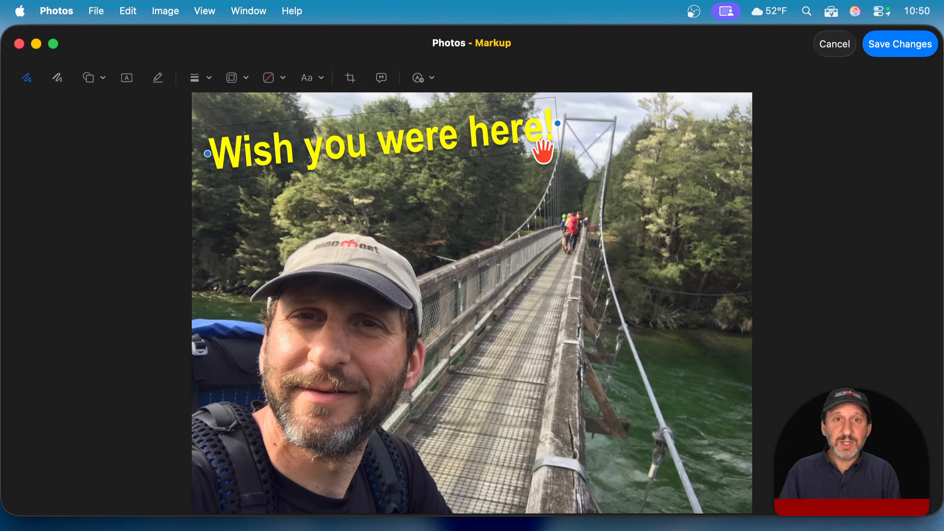
key("Delete")
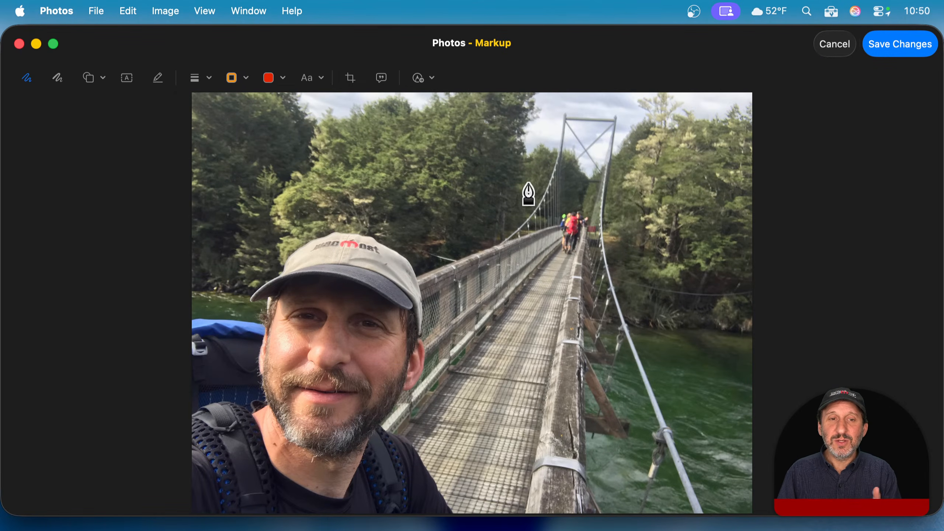
Add a text box reading "Copyright Me" and place it near the photo's lower edge
left_click(310, 77)
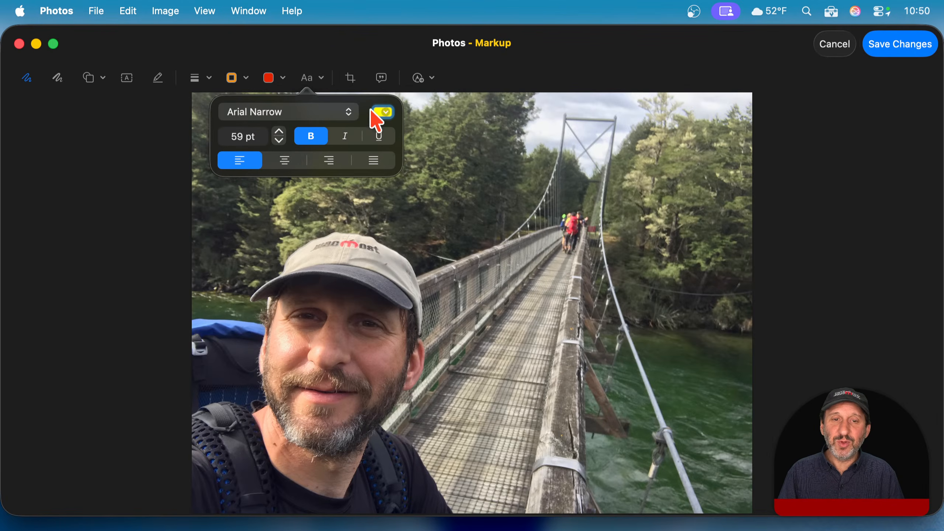
left_click(481, 173)
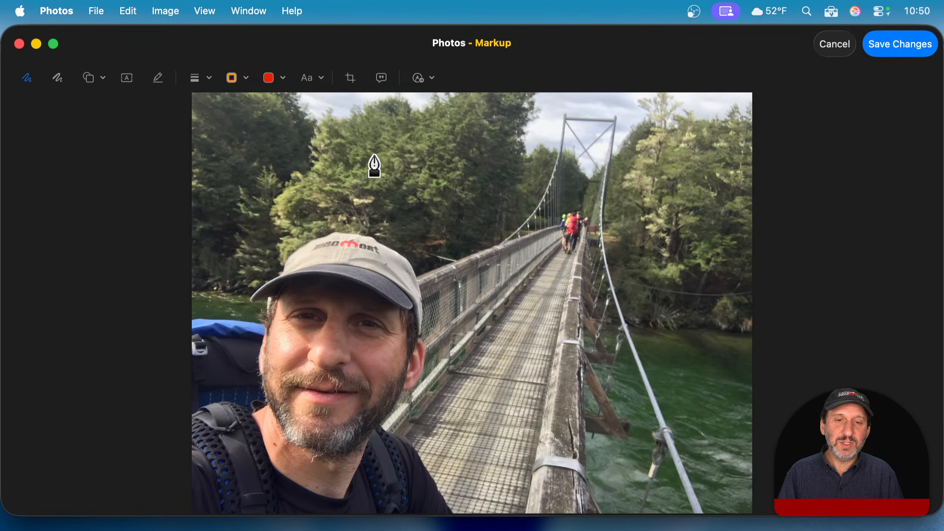
left_click(128, 87)
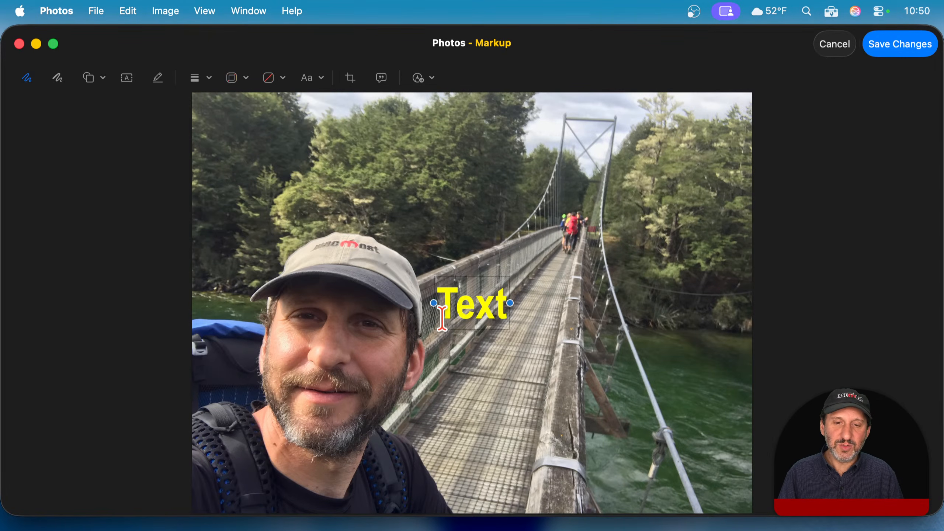
double_click(457, 317)
type("Copyright Me")
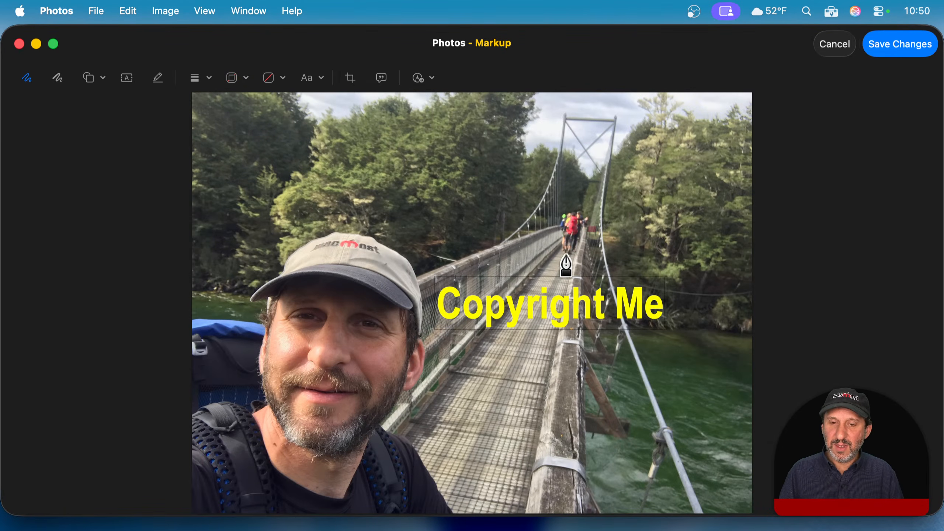
left_click_drag(542, 308, 617, 487)
Reduce the "Copyright Me" text to 33 pt and view its full color options
left_click(305, 78)
left_click(281, 141)
left_click(281, 141)
left_click(281, 141)
left_click(280, 141)
left_click(281, 141)
left_click(281, 141)
left_click(281, 141)
left_click(382, 112)
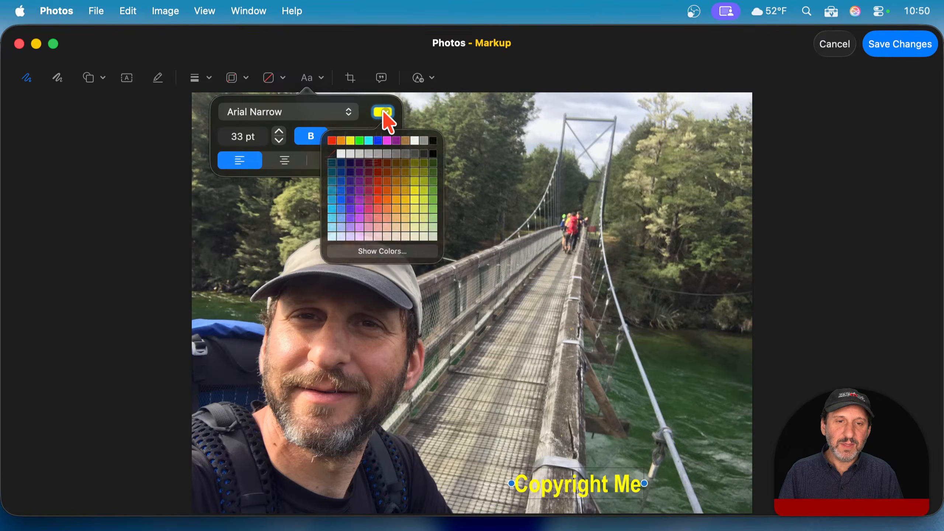
left_click(391, 283)
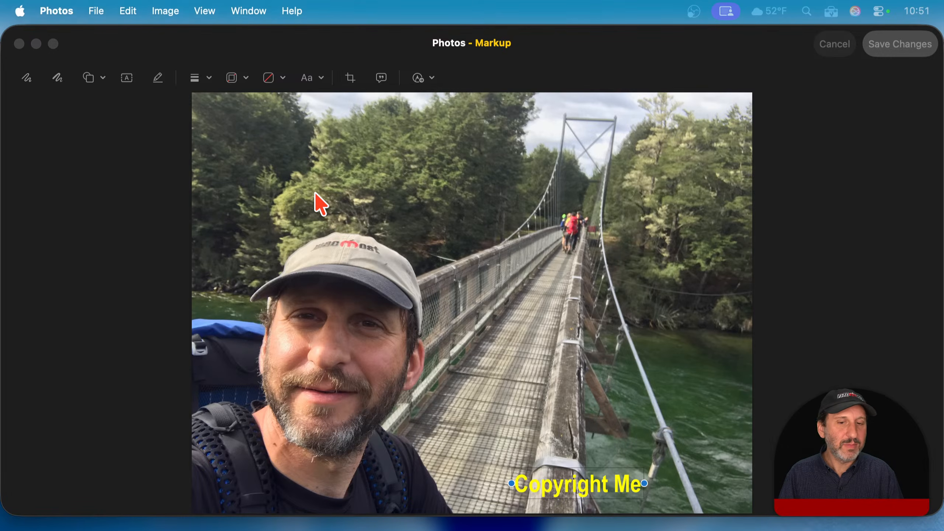
left_click(622, 433)
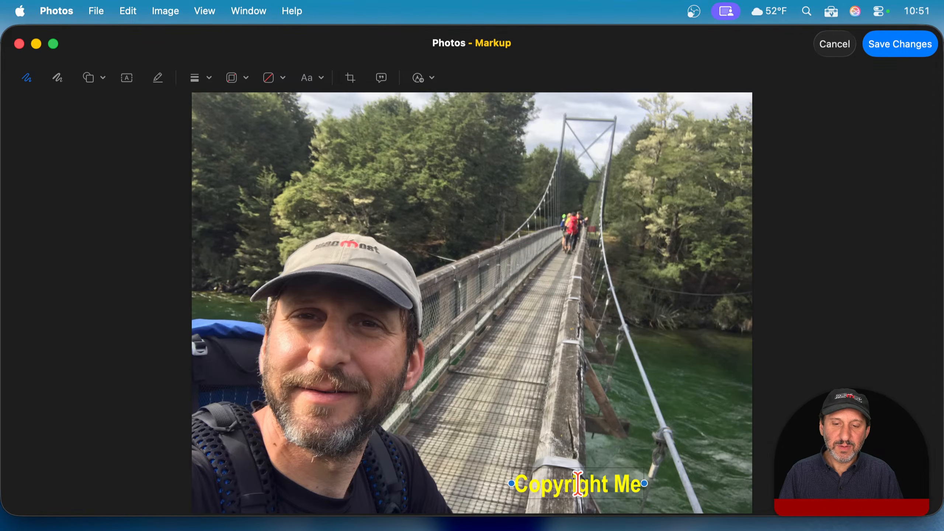
Reposition the "Copyright Me" text over the trees and into the photo's lower-right corner, and delete it
left_click_drag(561, 470, 437, 174)
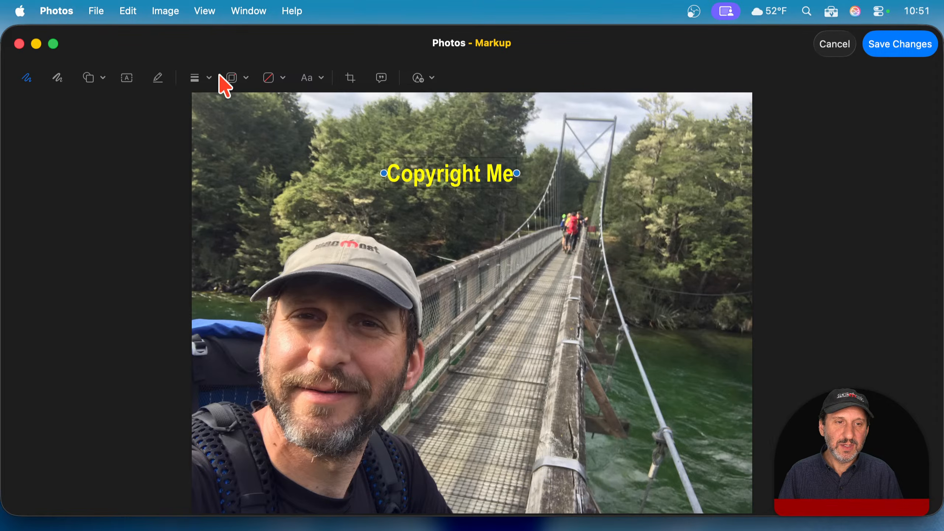
left_click(308, 78)
left_click(384, 113)
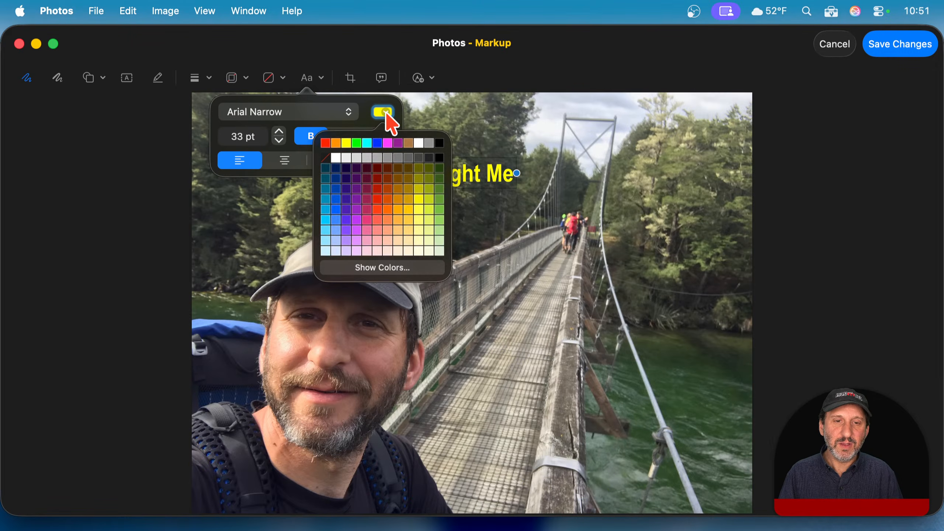
left_click(408, 278)
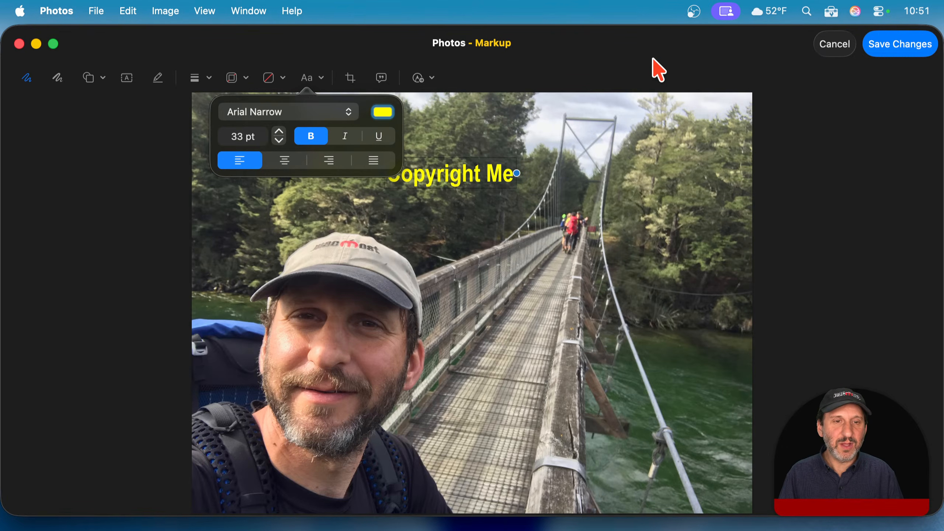
left_click(179, 154)
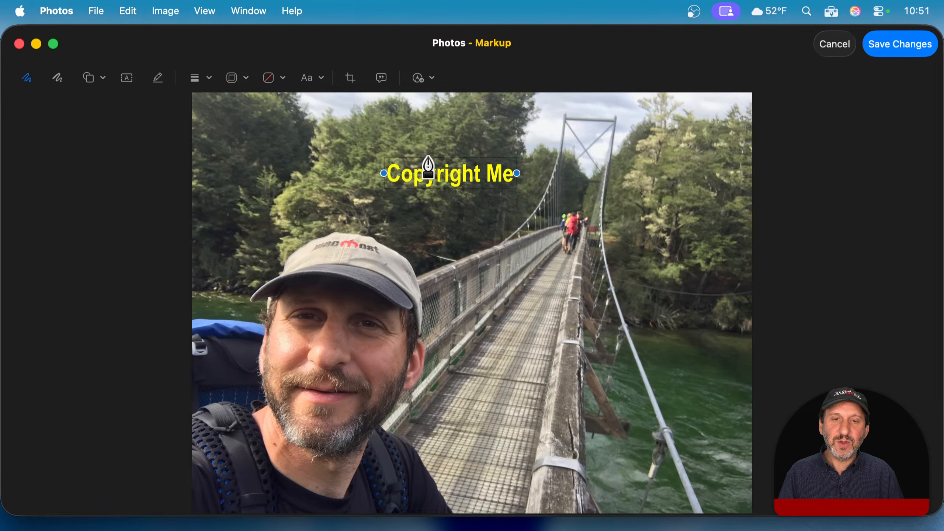
left_click_drag(427, 173, 475, 199)
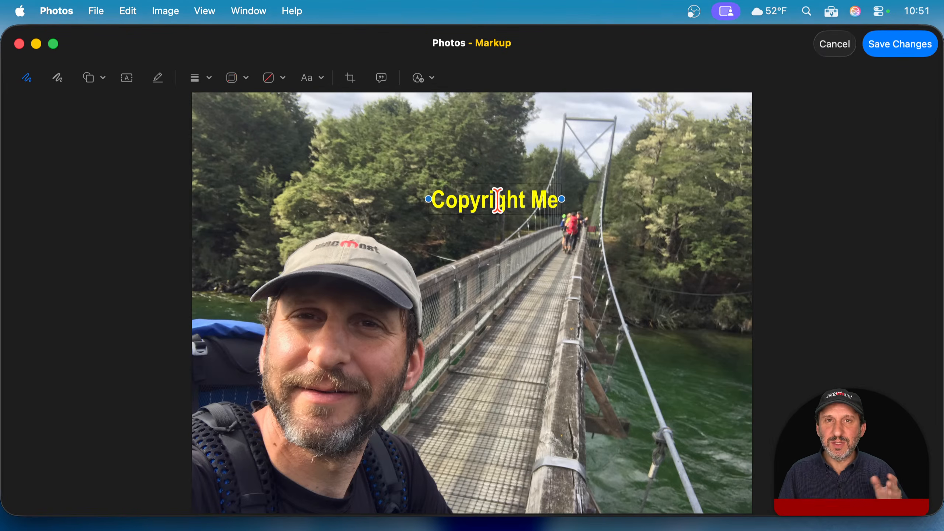
left_click_drag(491, 196, 663, 491)
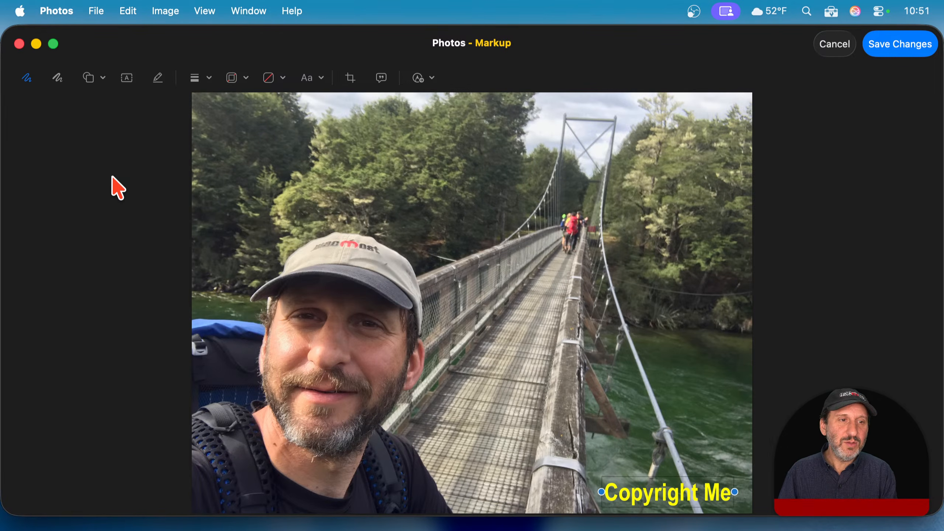
key("Delete")
Add a rectangle to the photo, shift it sideways across the bridge, and delete it
left_click(96, 83)
left_click(75, 134)
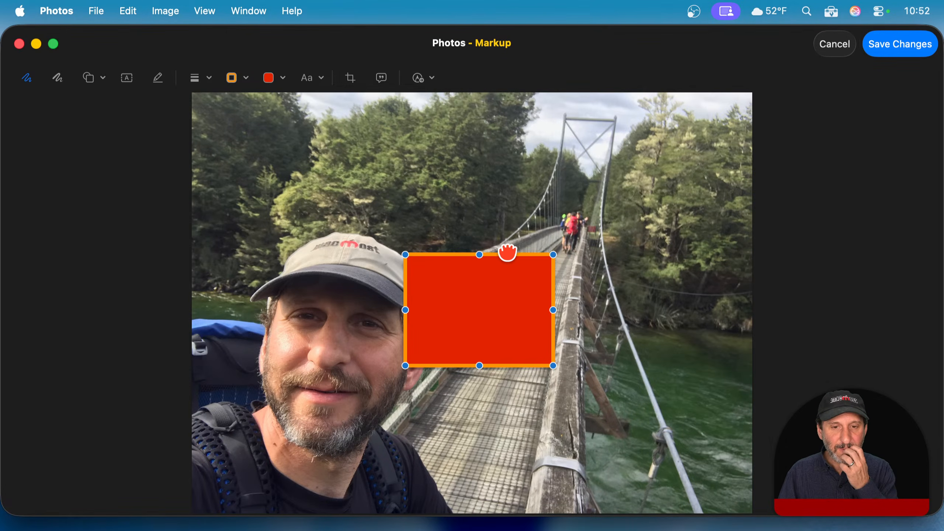
left_click_drag(508, 264, 611, 271)
key("Delete")
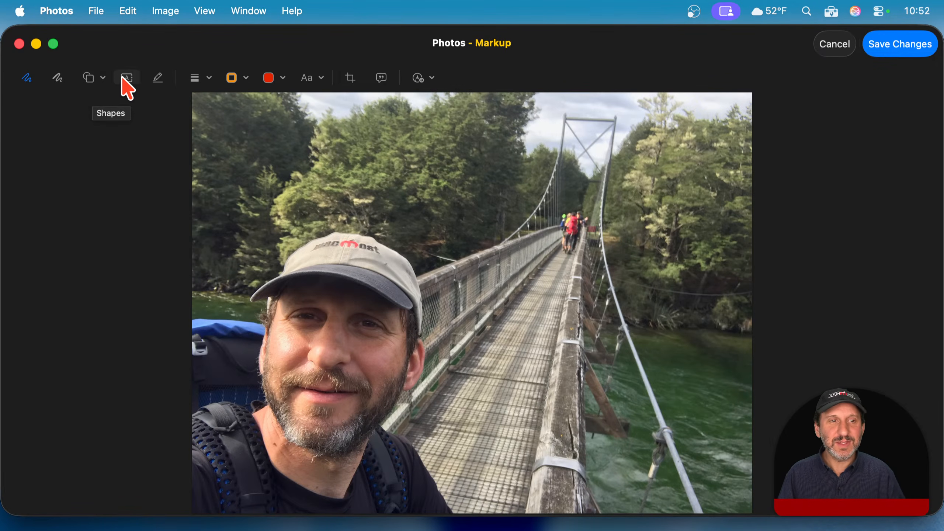
Review the border color, fill color, text style and font choices, and the devices available for annotating
left_click(158, 79)
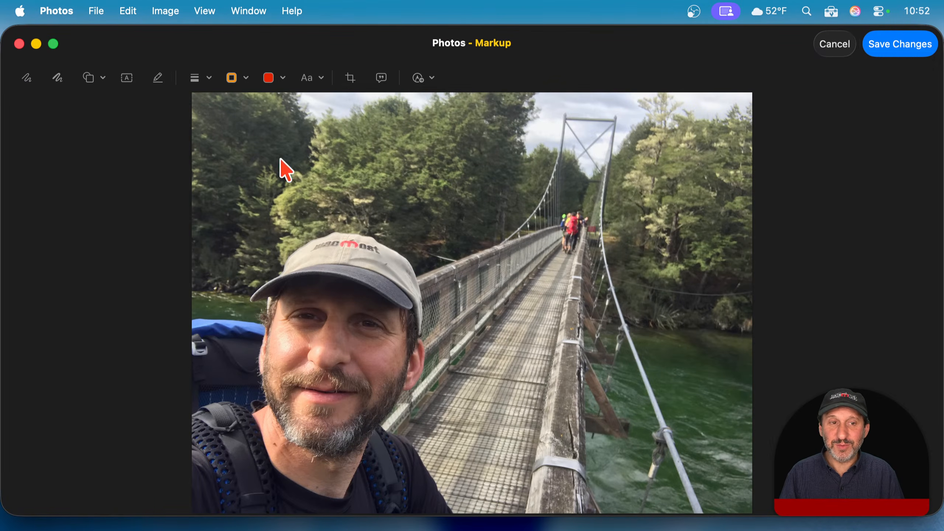
left_click(245, 80)
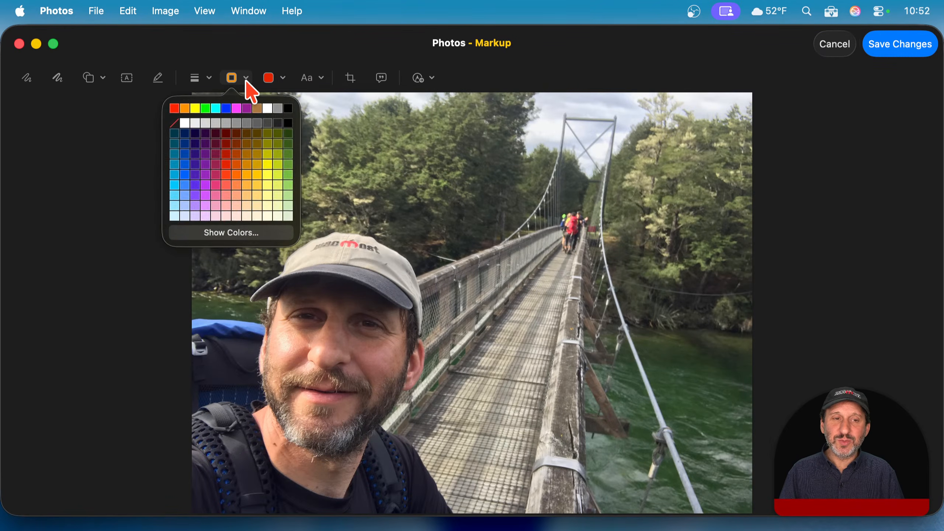
left_click(267, 79)
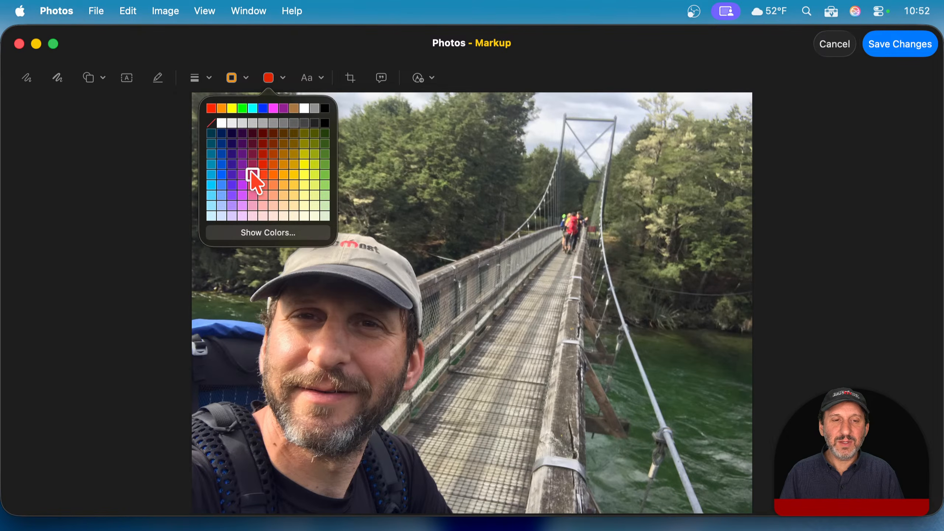
left_click(266, 77)
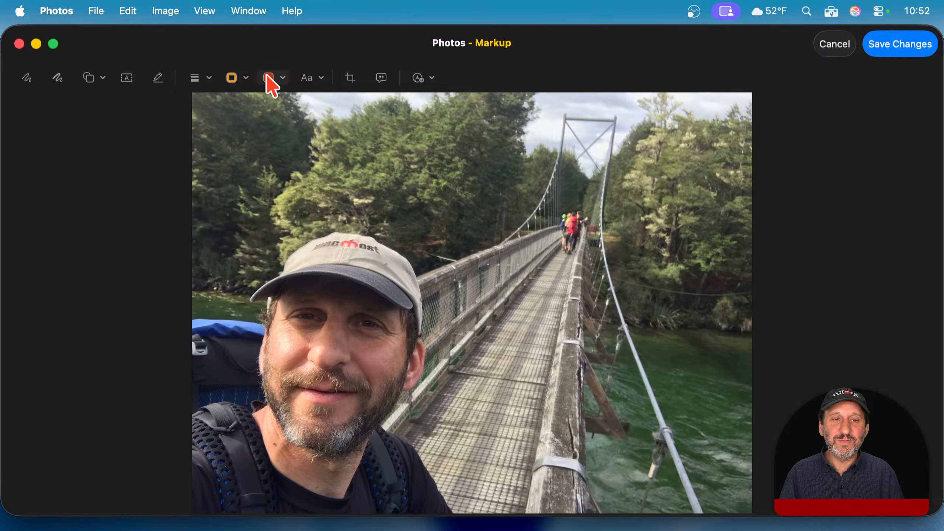
left_click(305, 76)
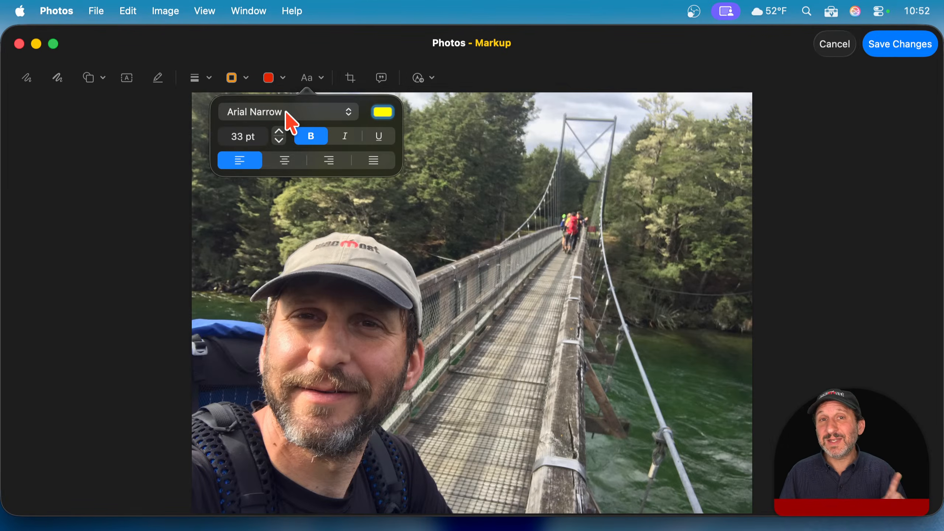
left_click(265, 114)
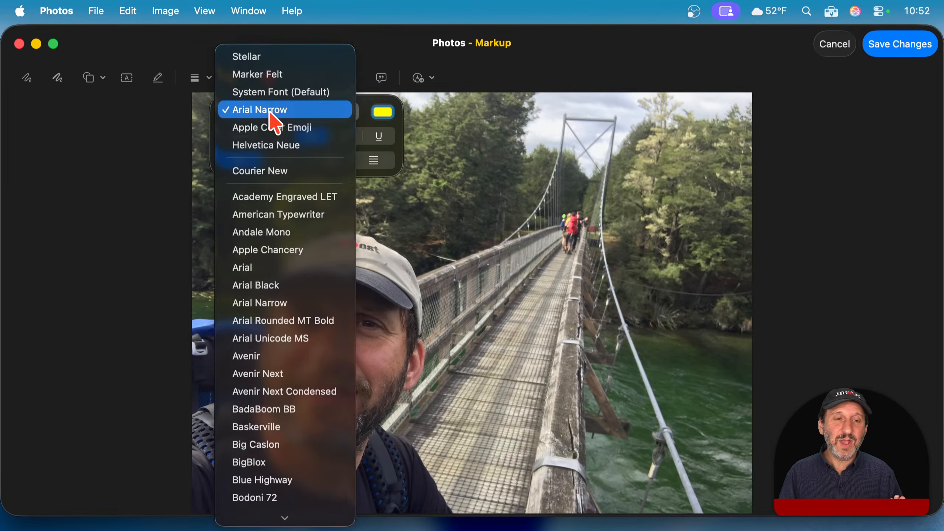
left_click(208, 114)
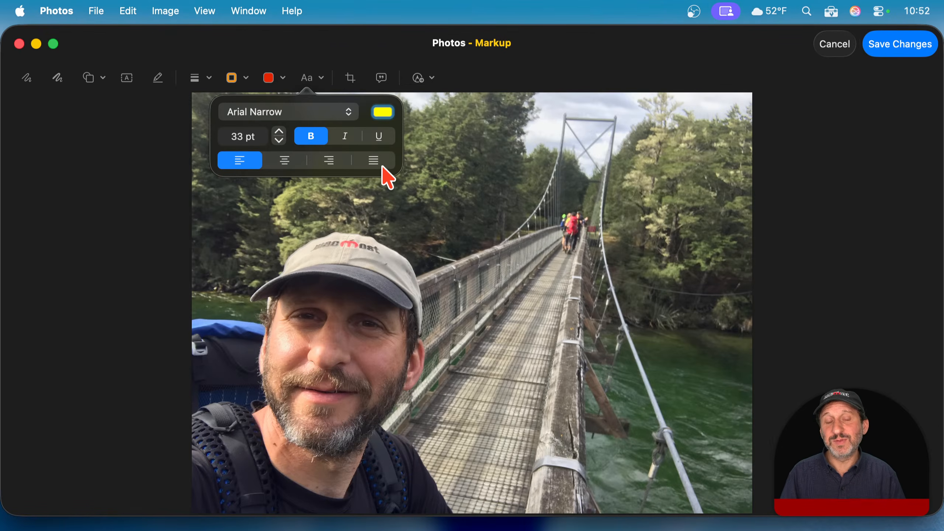
left_click(439, 148)
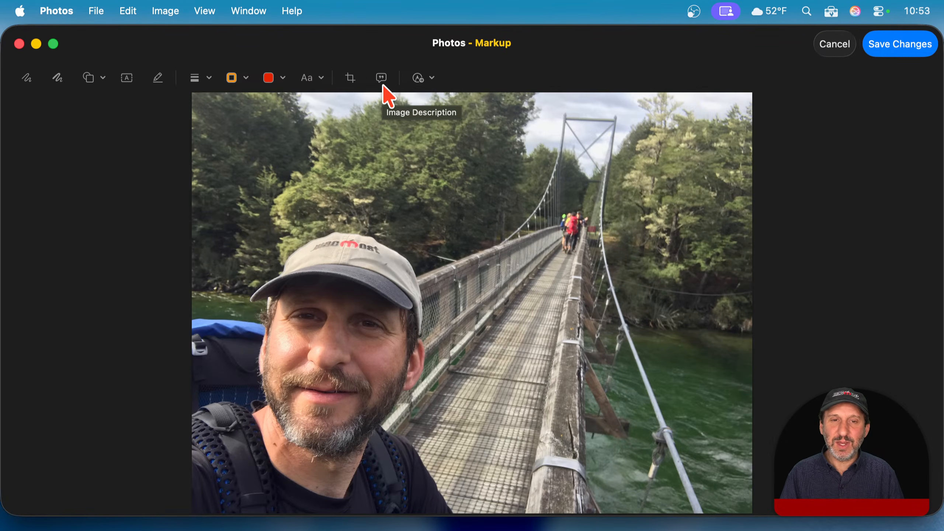
left_click(432, 79)
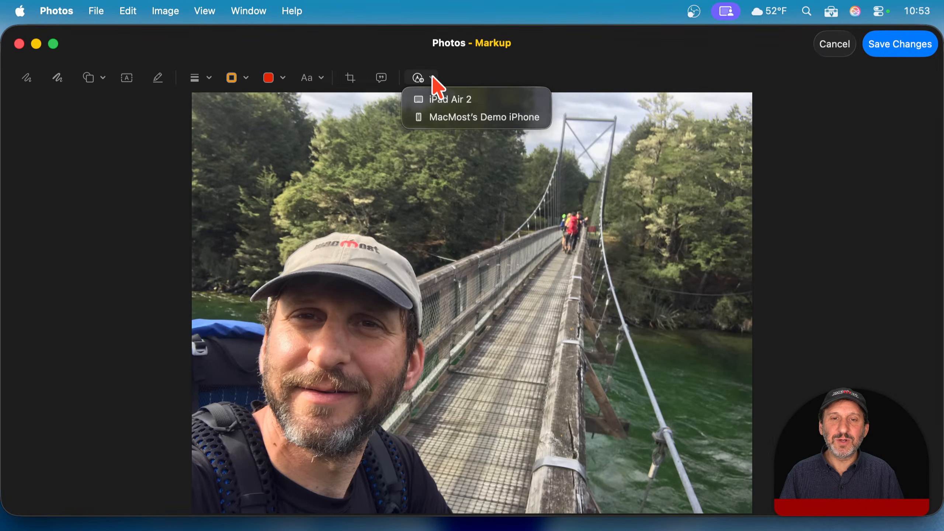
left_click(469, 78)
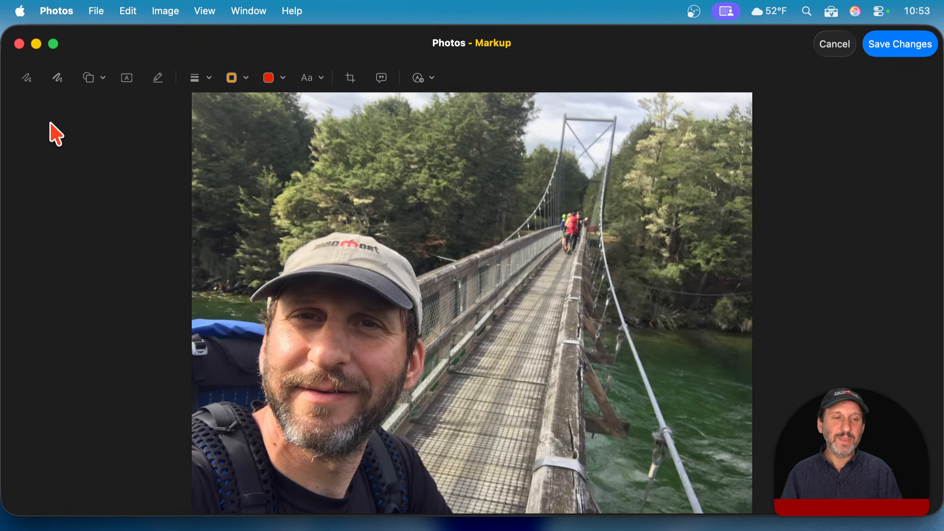
Add a highlight mask to the photo and shrink its clear area around the bridge tower and distant hikers
left_click(99, 81)
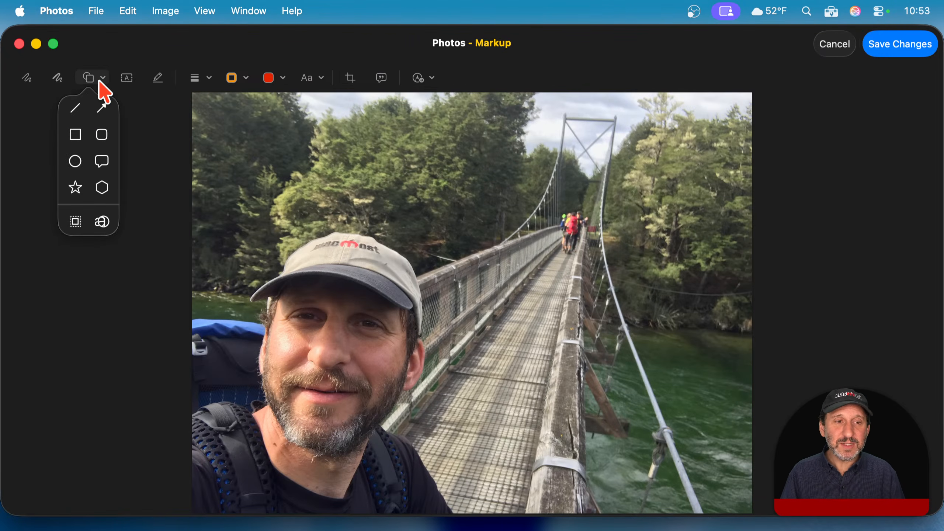
left_click(76, 222)
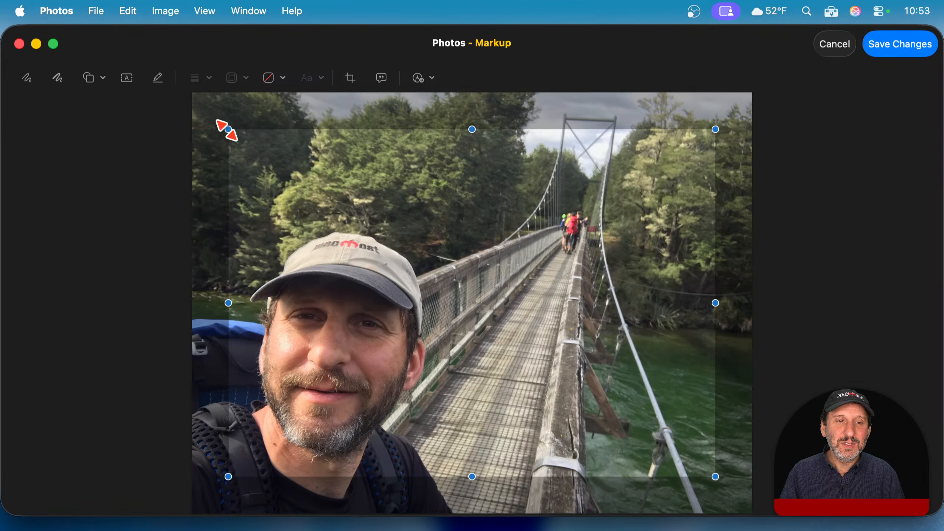
left_click_drag(228, 129, 435, 243)
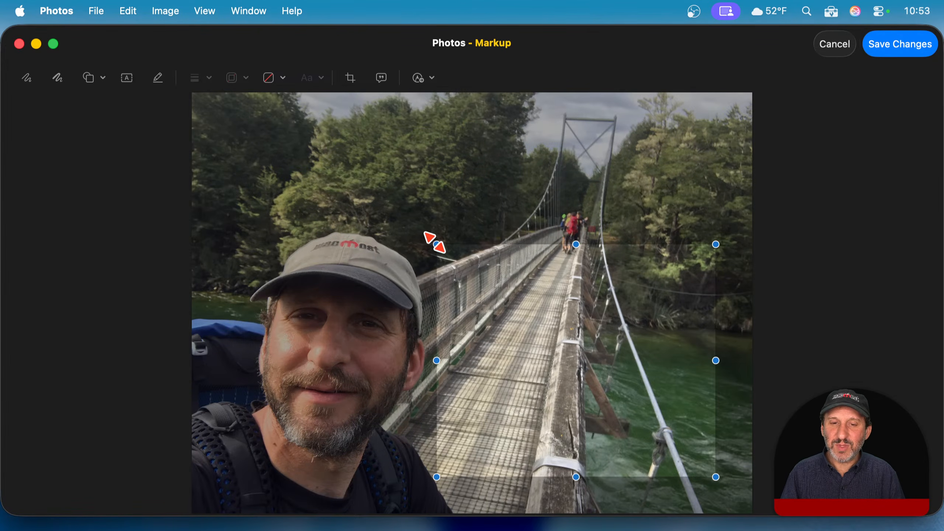
left_click_drag(710, 473, 647, 353)
left_click_drag(648, 245, 624, 109)
left_click_drag(438, 356, 528, 272)
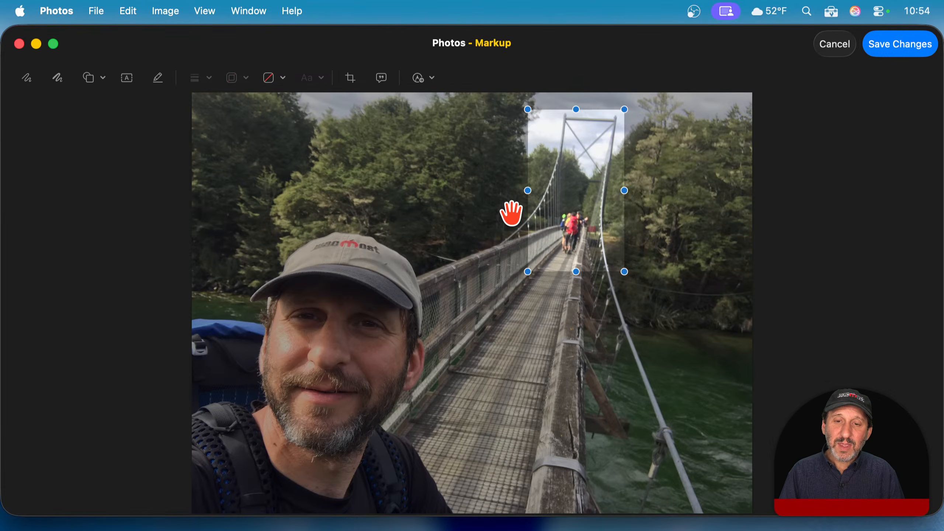
Move the highlight mask's clear area around the photo and delete the mask
left_click_drag(462, 166, 330, 177)
left_click_drag(538, 175, 683, 219)
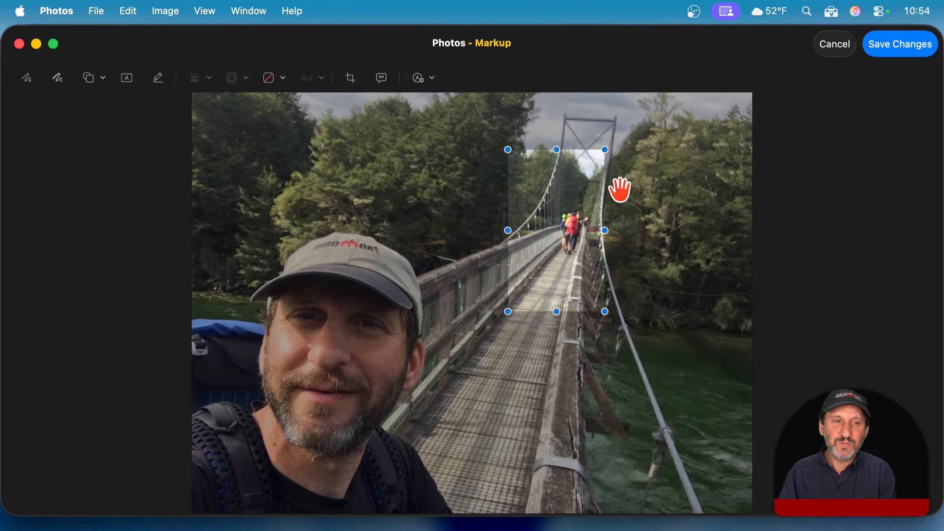
key("BackSpace")
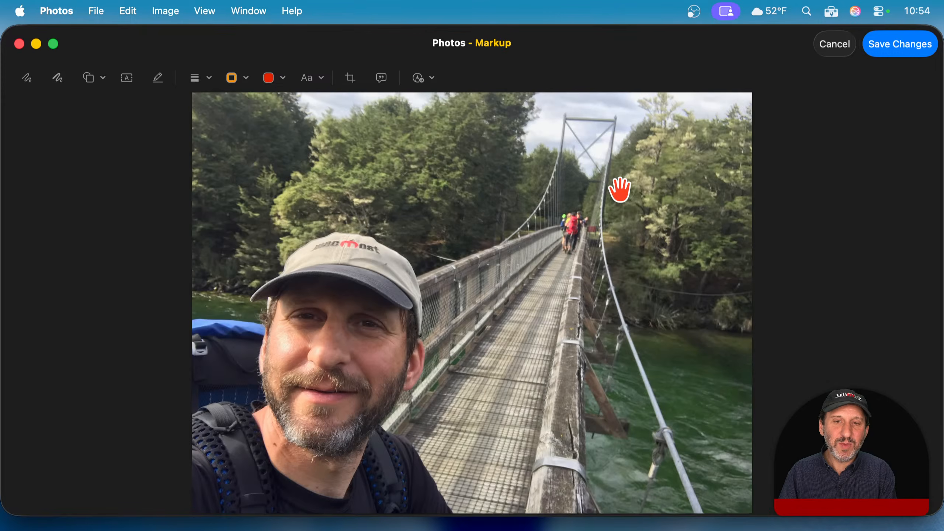
Add a loupe to the bridge photo, enlarge and adjust it over the trees beside the bridge, and delete it
left_click(98, 79)
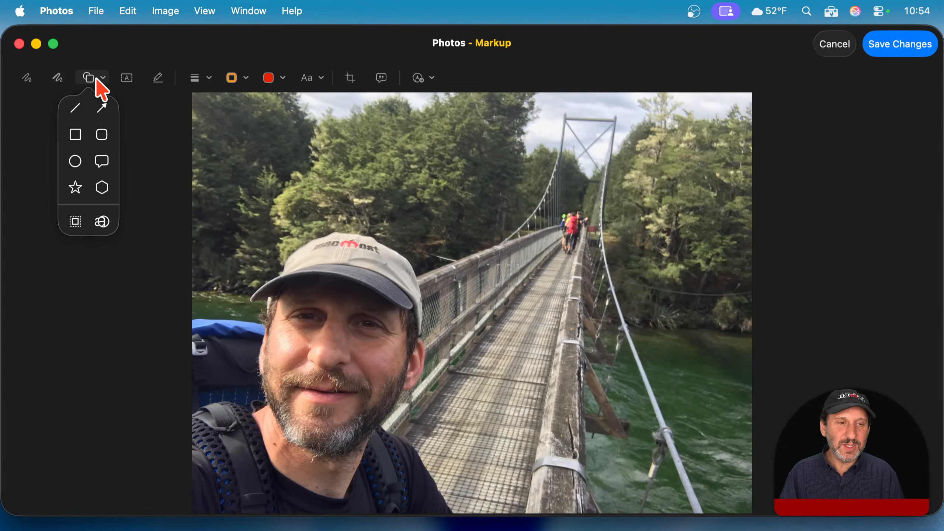
left_click(102, 223)
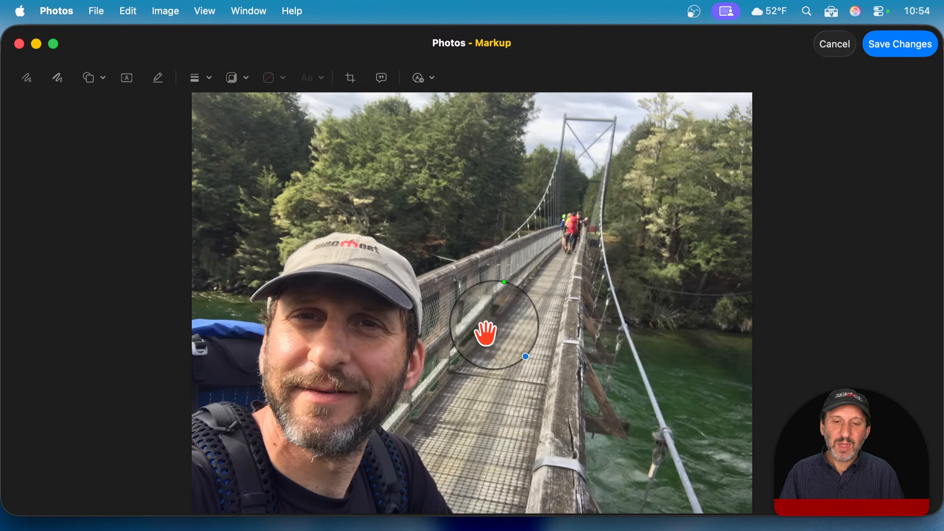
left_click_drag(489, 333, 700, 266)
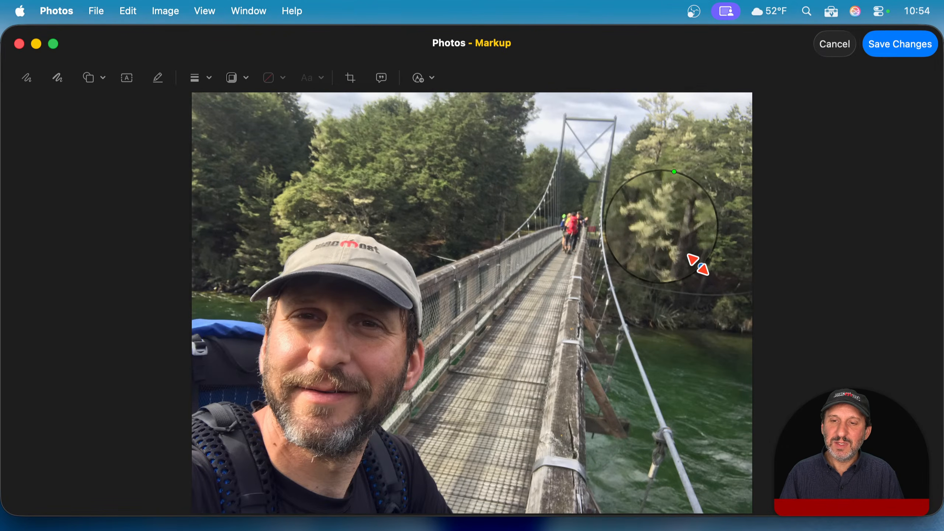
left_click_drag(671, 170, 651, 177)
key("Delete")
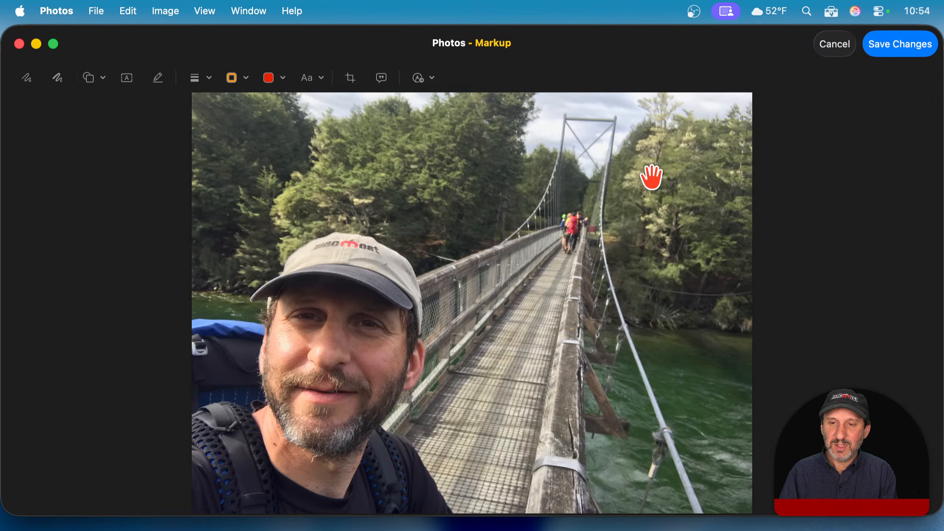
Leave Markup without saving, finish editing the bridge photo, and return to the photo library
left_click(833, 46)
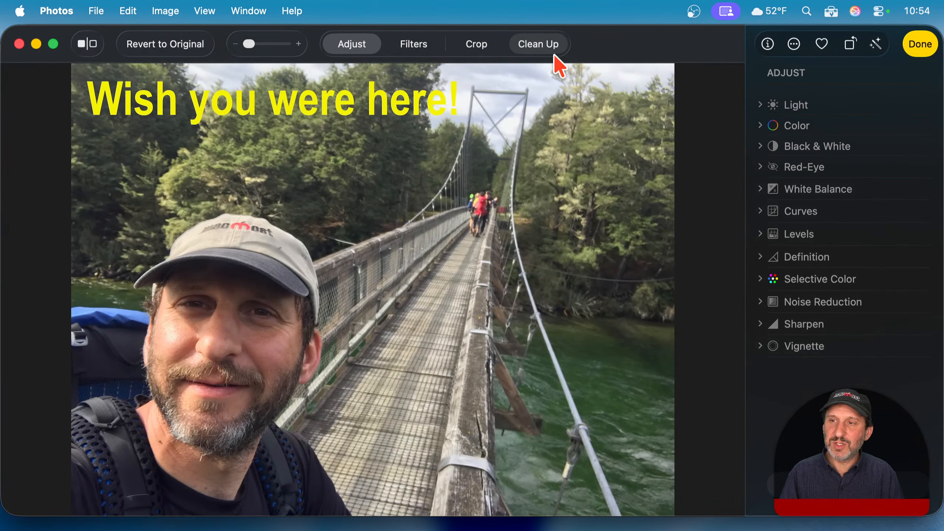
left_click(919, 51)
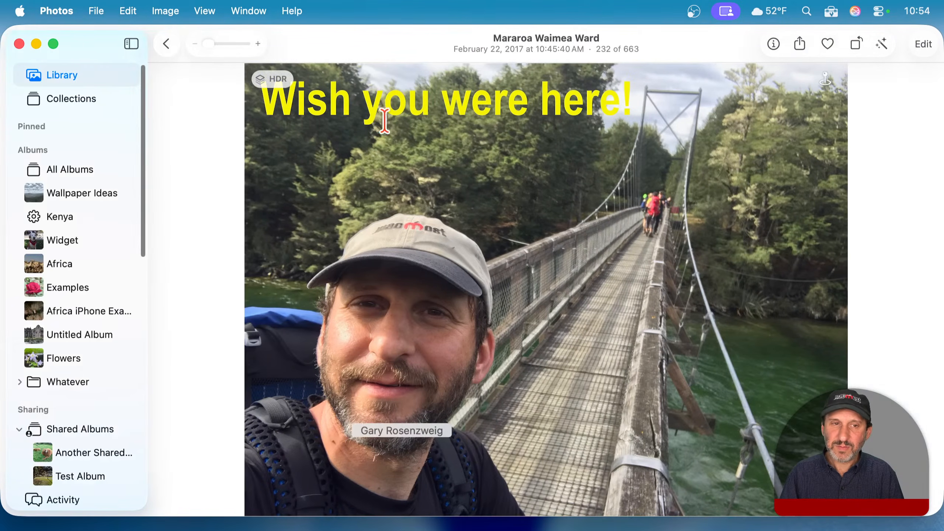
left_click(153, 44)
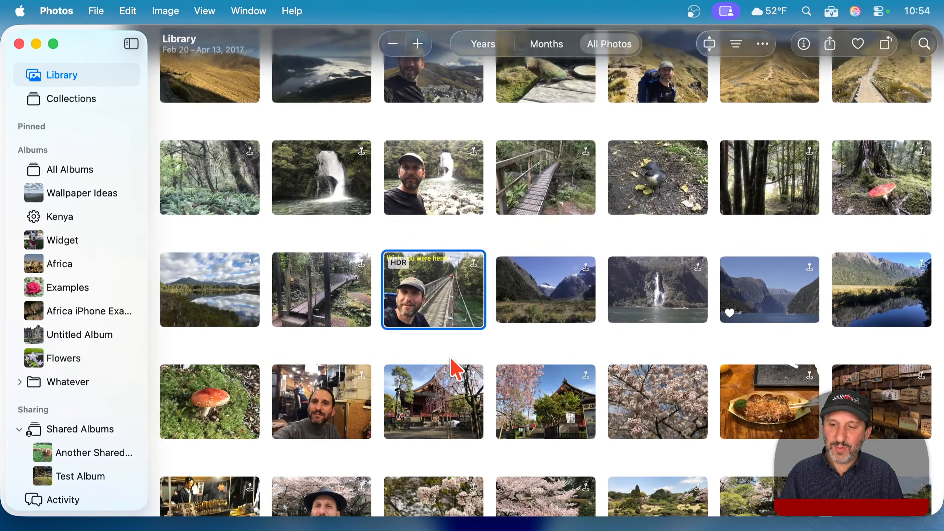
Look through the library for another example, previewing the garden pond and stone lantern photos from Tokyo
scroll(450, 364, "down", 5)
scroll(456, 370, "down", 3)
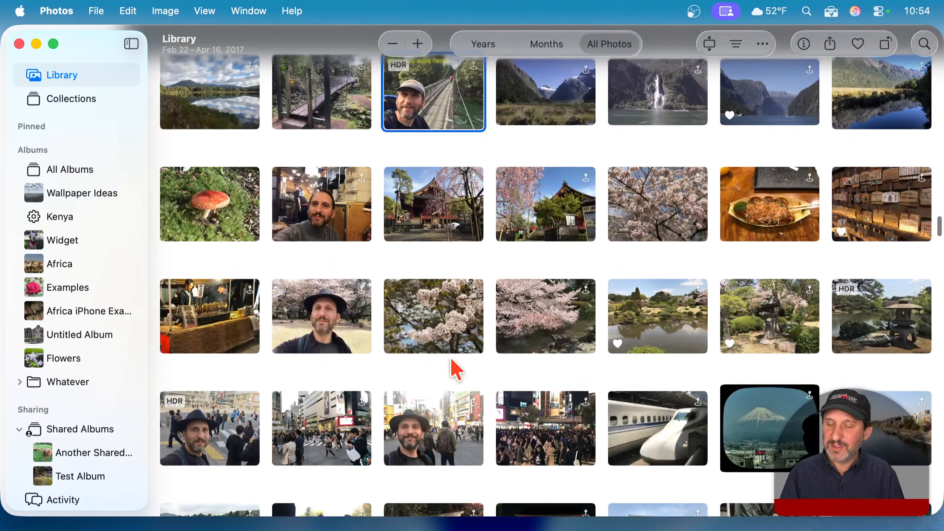
scroll(450, 368, "down", 4)
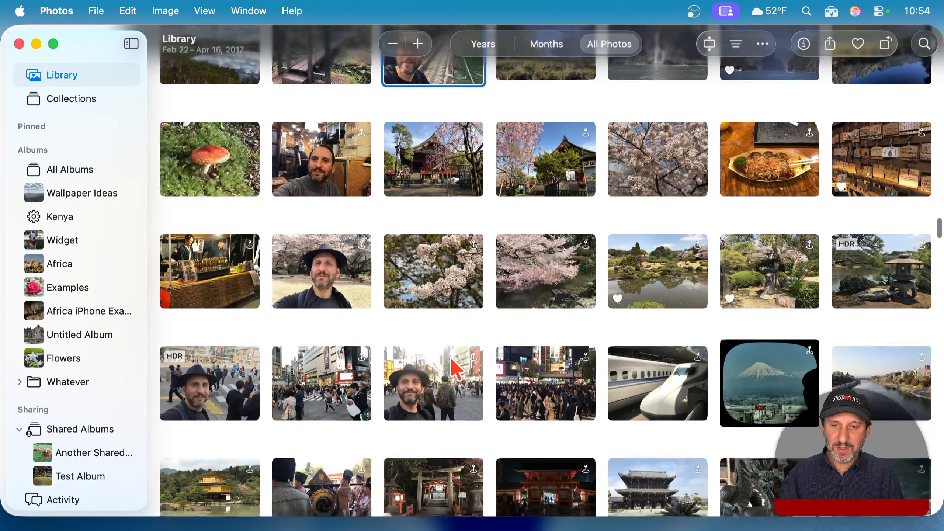
double_click(643, 192)
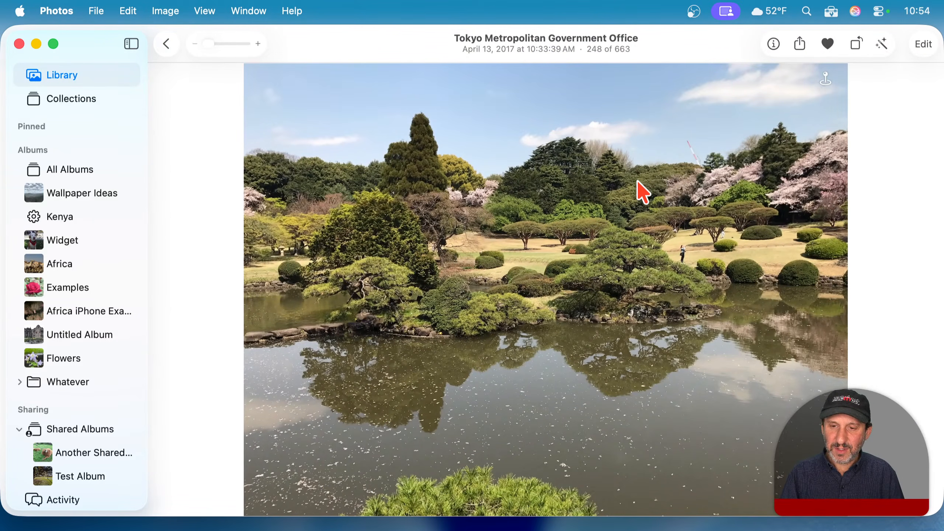
left_click(171, 44)
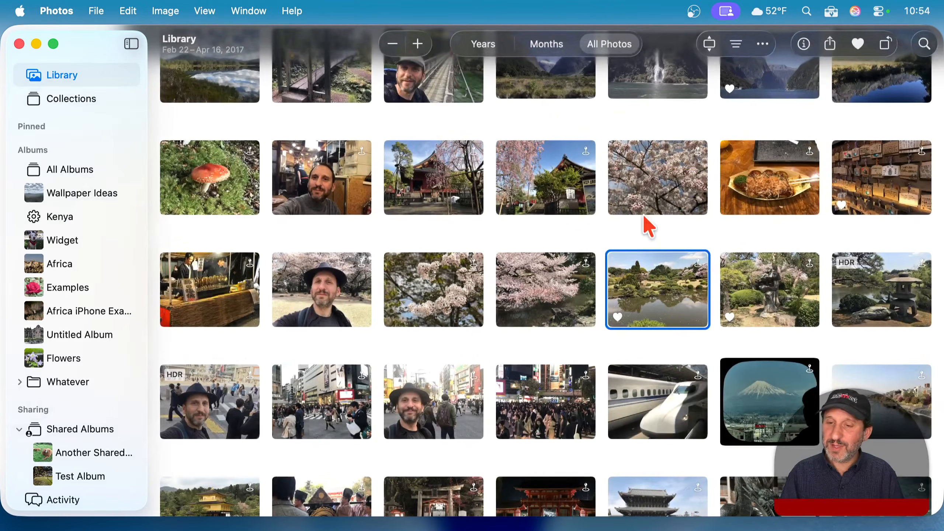
double_click(871, 302)
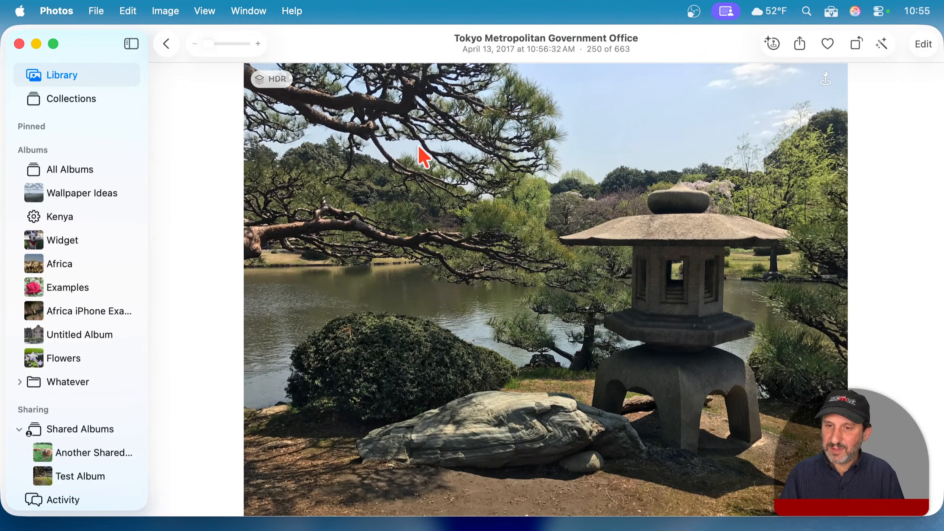
left_click(169, 51)
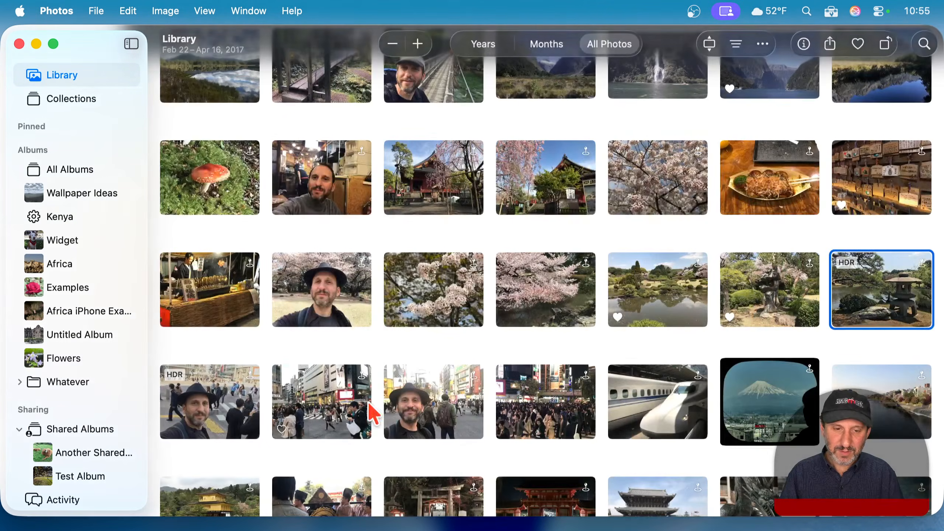
Find the bronze dragon fountain photo in the library and open it for editing in Markup
scroll(370, 409, "down", 6)
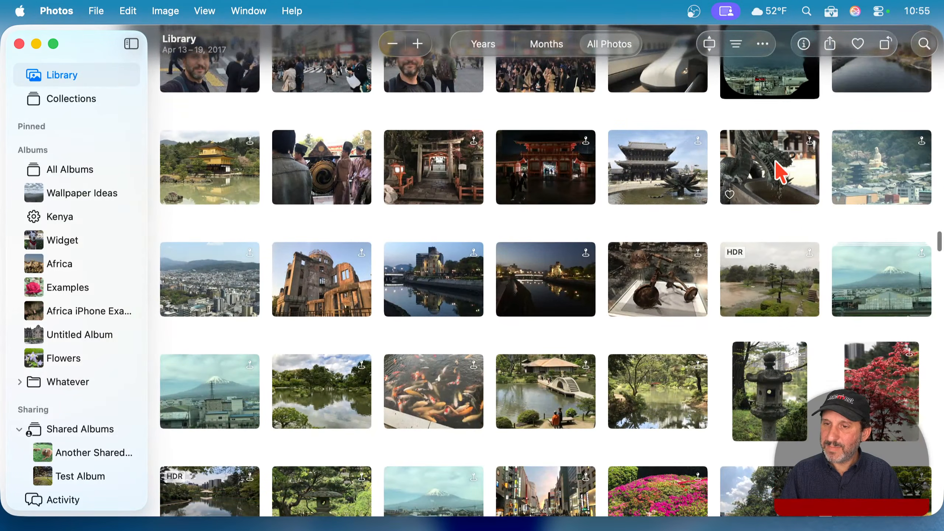
double_click(778, 173)
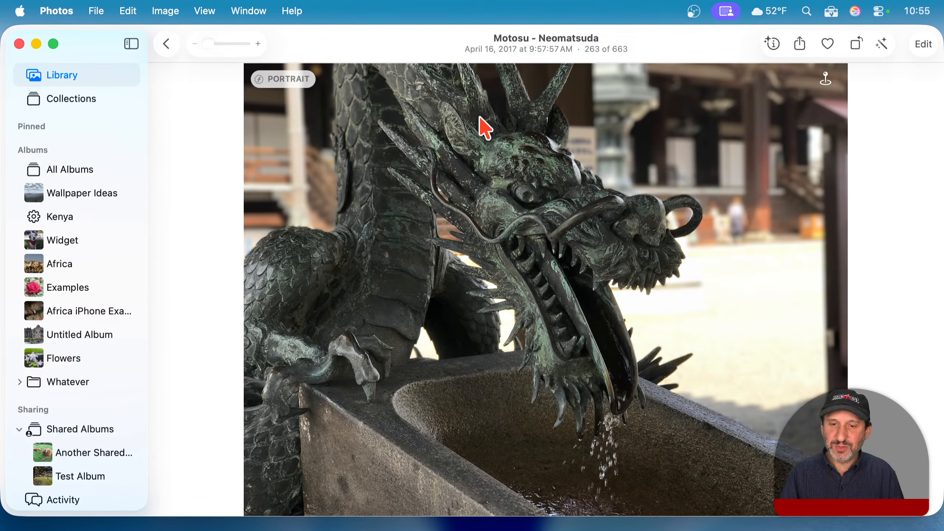
left_click(925, 47)
left_click(794, 45)
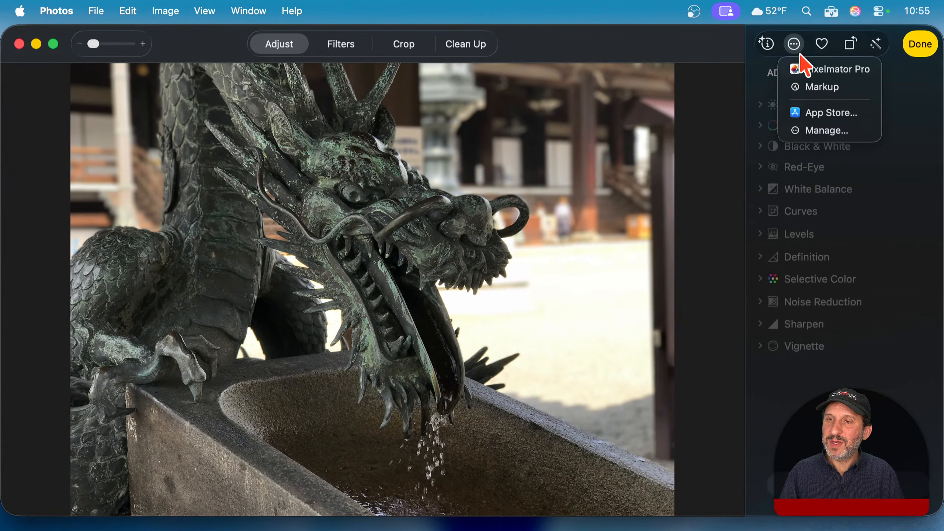
left_click(813, 87)
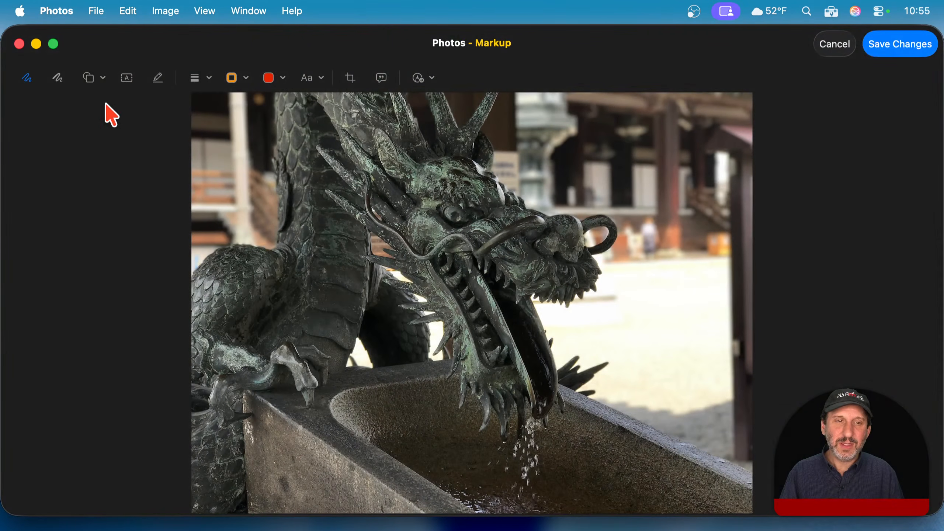
Add a loupe to the dragon photo and place it over the dragon's eye
left_click(94, 79)
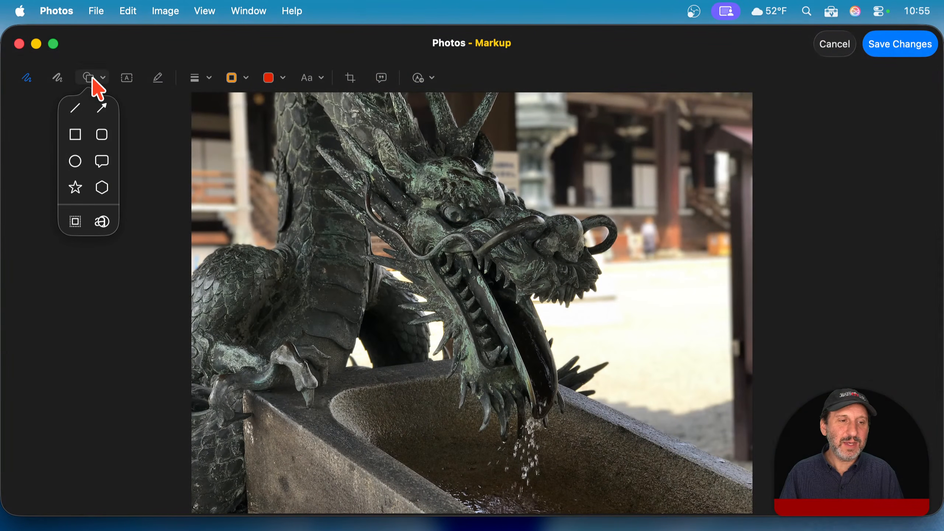
left_click(104, 221)
left_click_drag(484, 312, 470, 231)
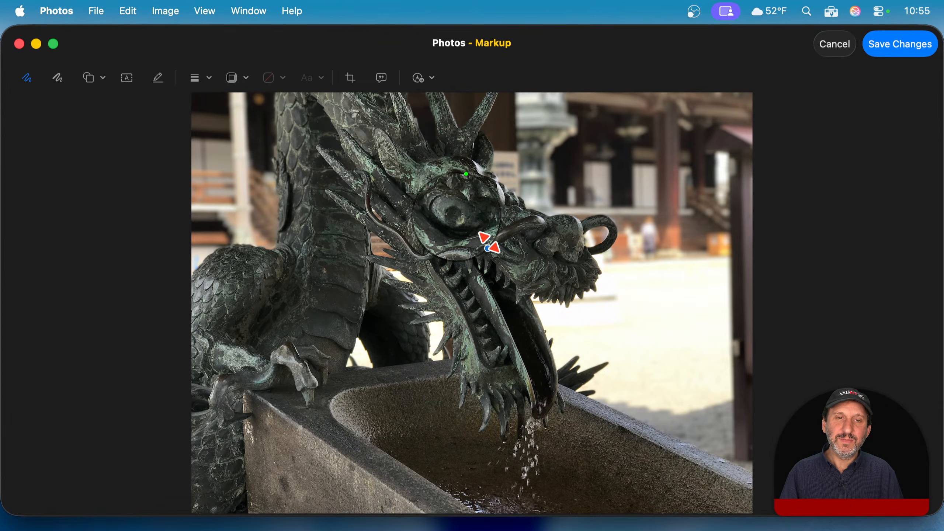
Try the thickest border widths on the loupe and settle on a medium width
left_click(200, 79)
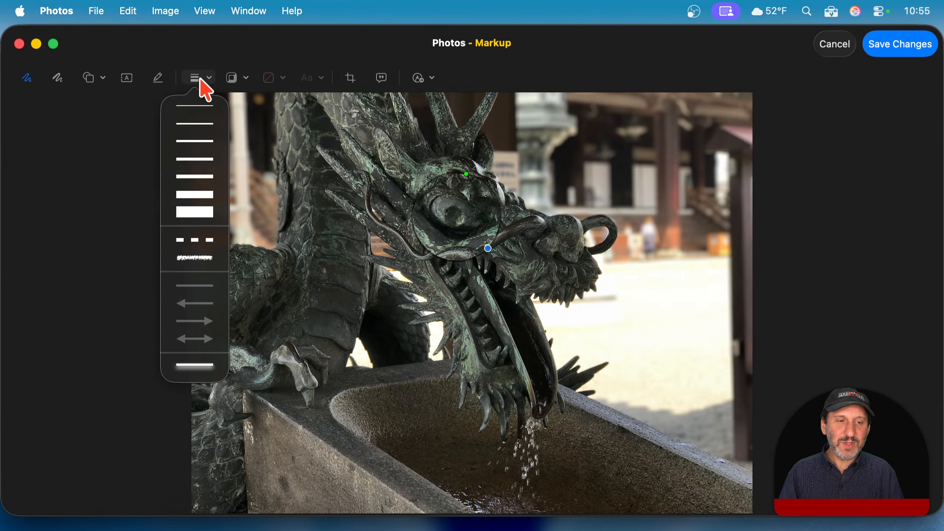
left_click(197, 194)
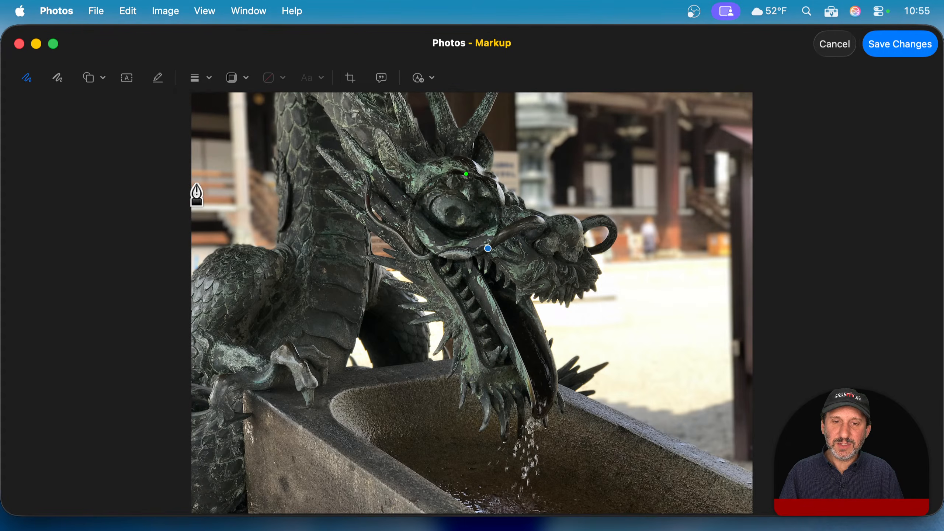
left_click(192, 76)
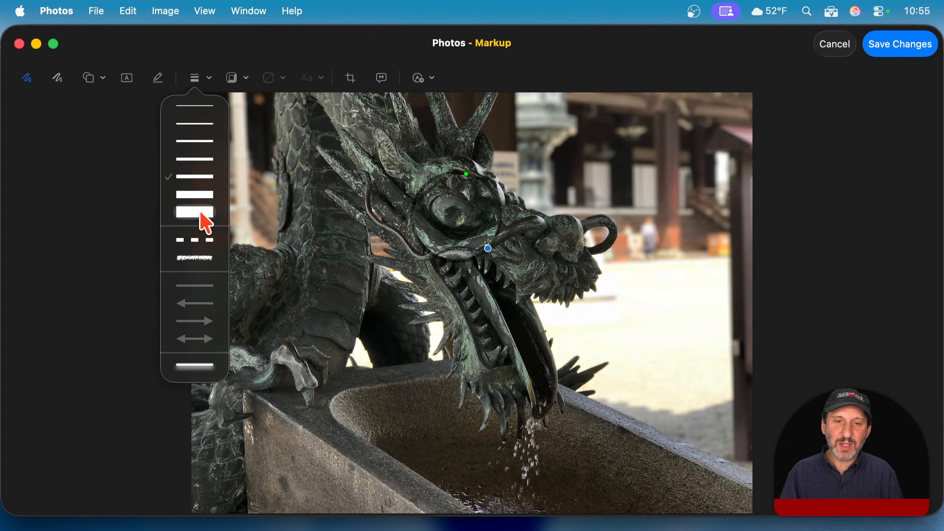
left_click(200, 213)
left_click(201, 78)
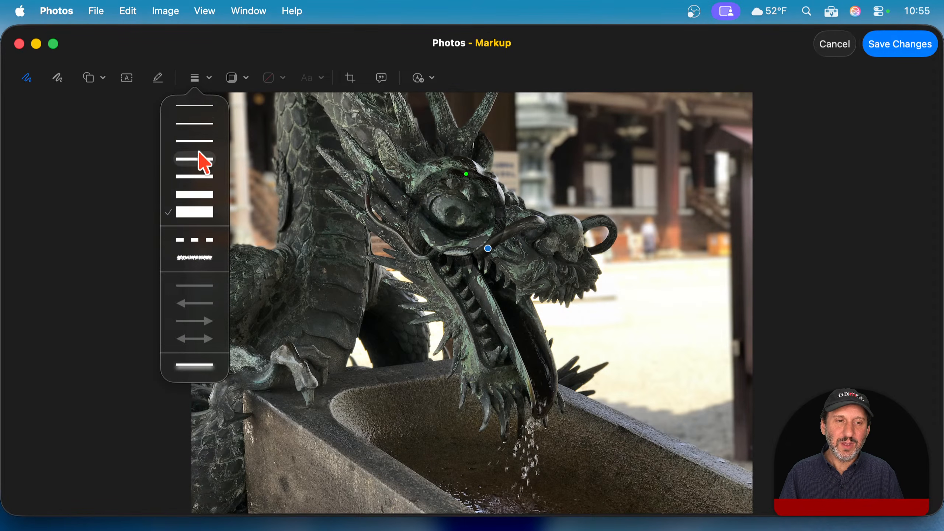
left_click(200, 169)
Color the loupe's border yellow, then enlarge the loupe around the dragon's eye and change its magnification
left_click(242, 78)
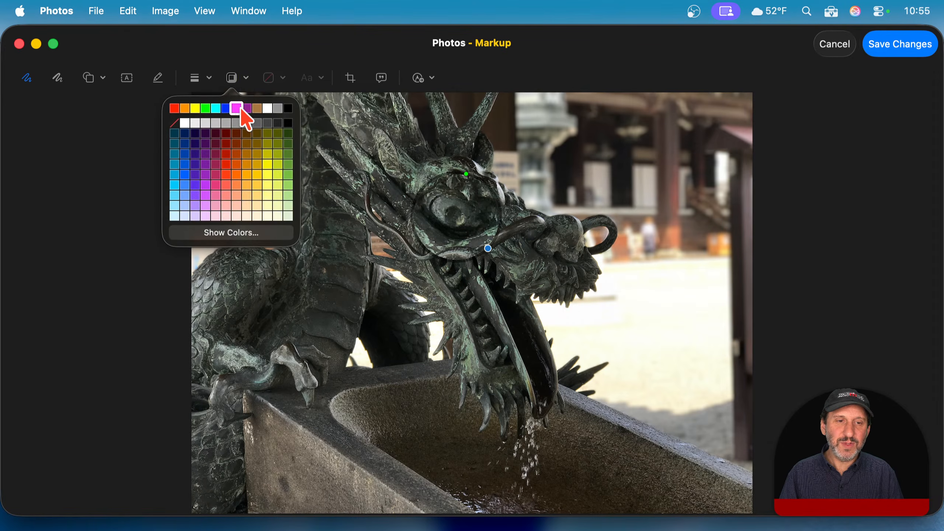
left_click(207, 106)
left_click_drag(475, 204, 469, 201)
mouse_move(484, 245)
left_mouse_down()
mouse_move(468, 227)
mouse_move(496, 257)
left_mouse_up()
left_click_drag(467, 155, 500, 207)
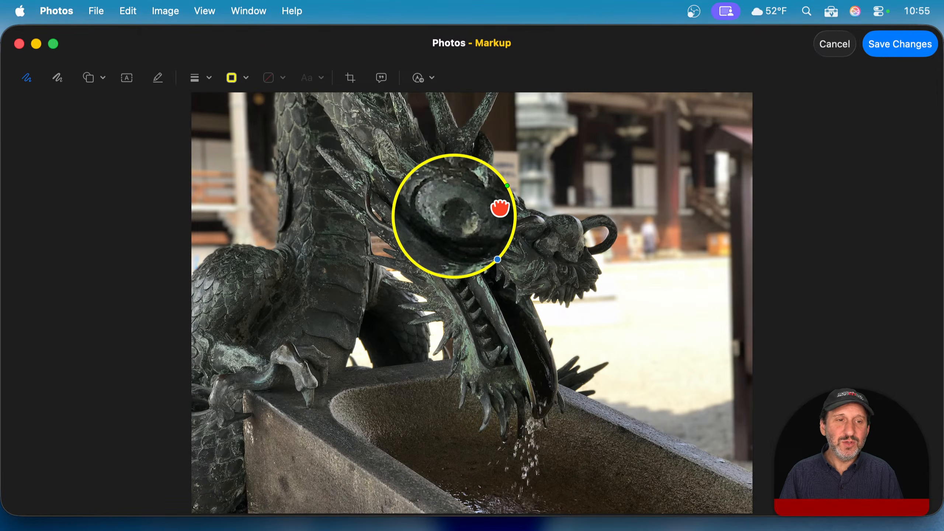
Add a second loupe, move it over other areas of the dragon photo, and delete it
left_click(101, 77)
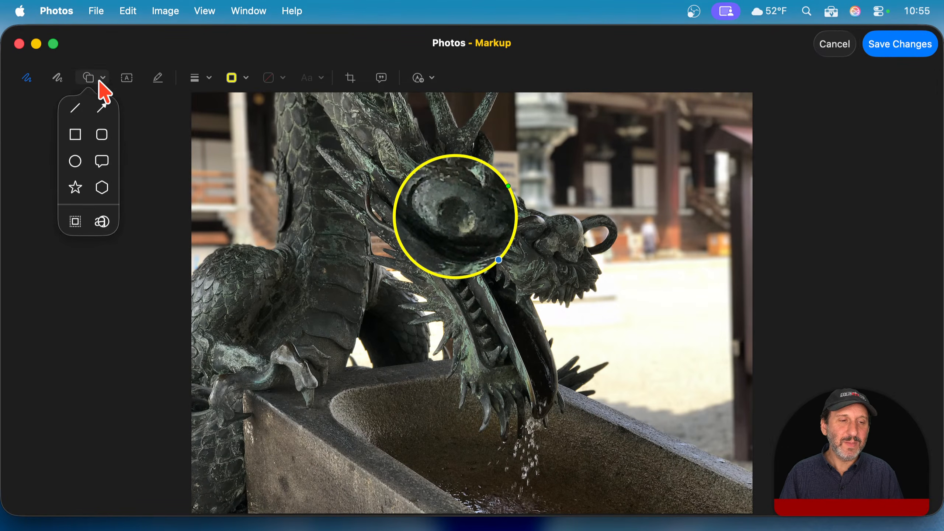
left_click(102, 221)
left_click_drag(478, 312, 228, 273)
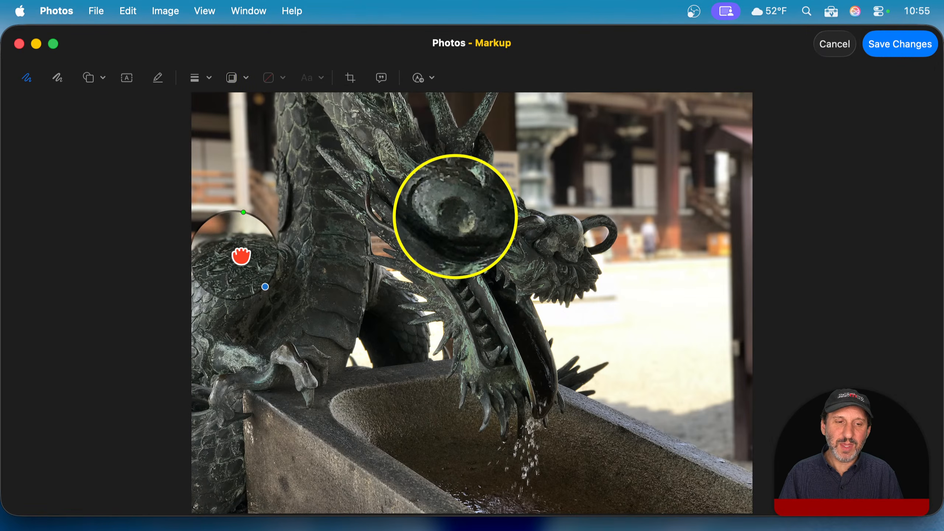
key("Delete")
left_click_drag(466, 217, 268, 264)
left_click_drag(295, 297, 632, 227)
key("BackSpace")
Delete the yellow-bordered loupe over the dragon's eye and undo the deletion
left_click(491, 179)
key("BackSpace")
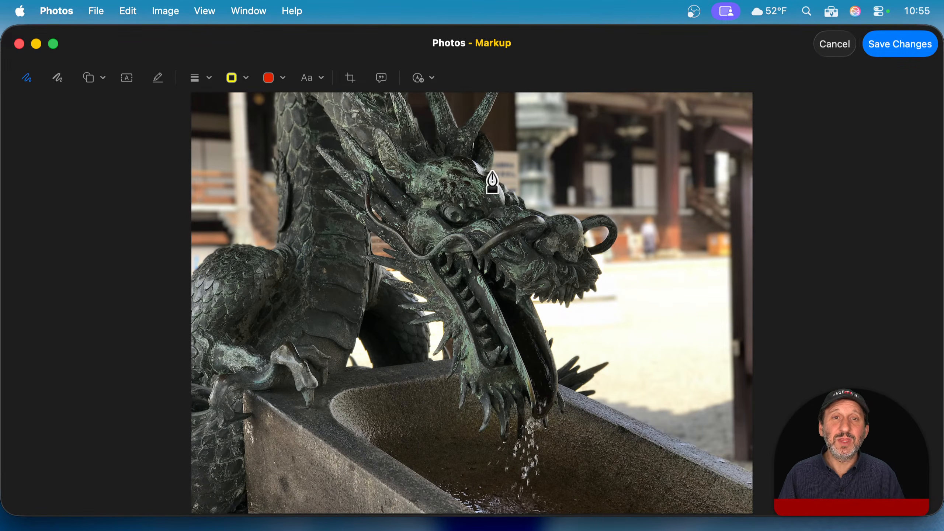
key("super+z")
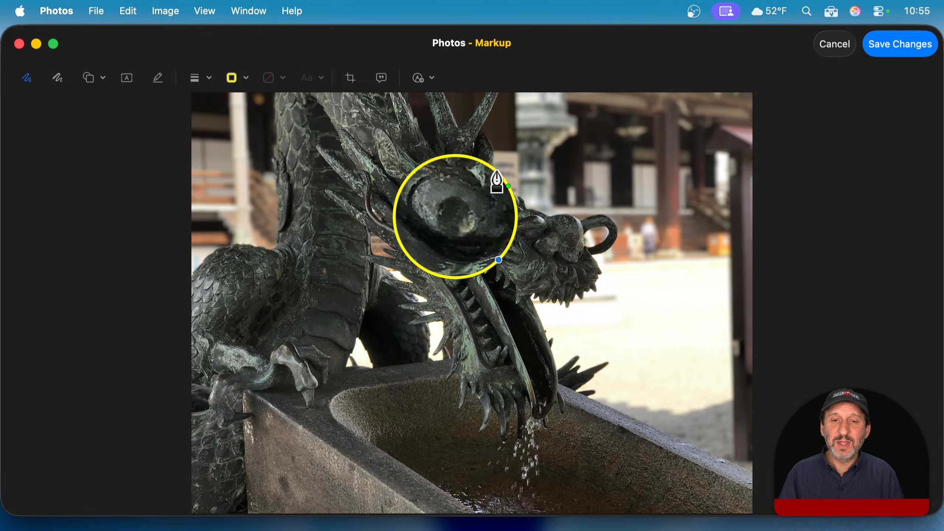
Add a text box above the loupe and a yellow arrow pointing at the loupe's lower edge
left_click(127, 78)
left_click_drag(499, 319, 388, 152)
left_click(89, 78)
left_click(99, 107)
left_click(237, 79)
left_click(194, 108)
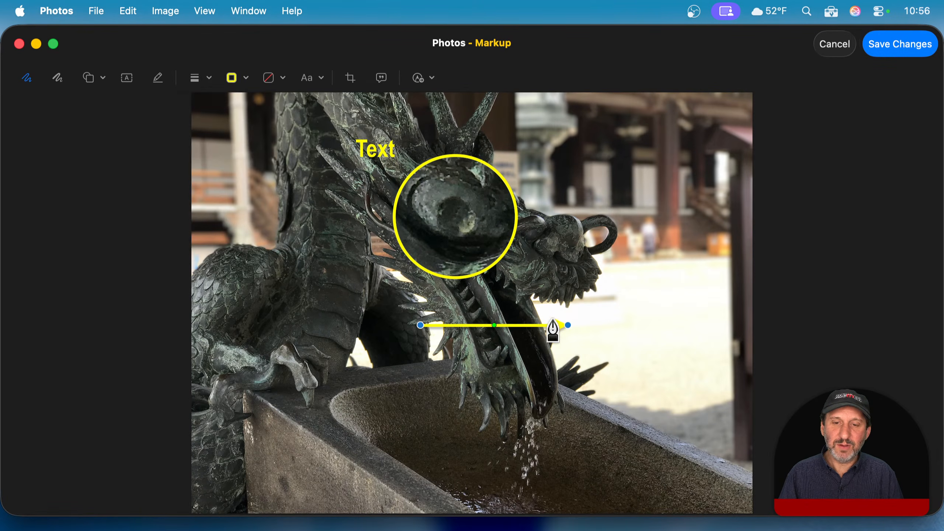
left_click_drag(568, 325, 417, 303)
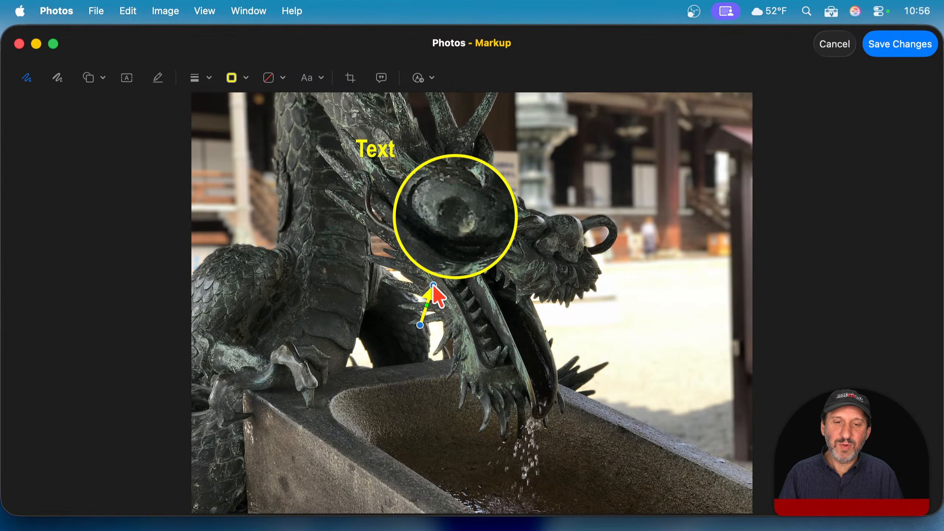
left_click(528, 318)
Delete the loupe, the yellow arrow and the text box from the dragon photo
left_click(466, 249)
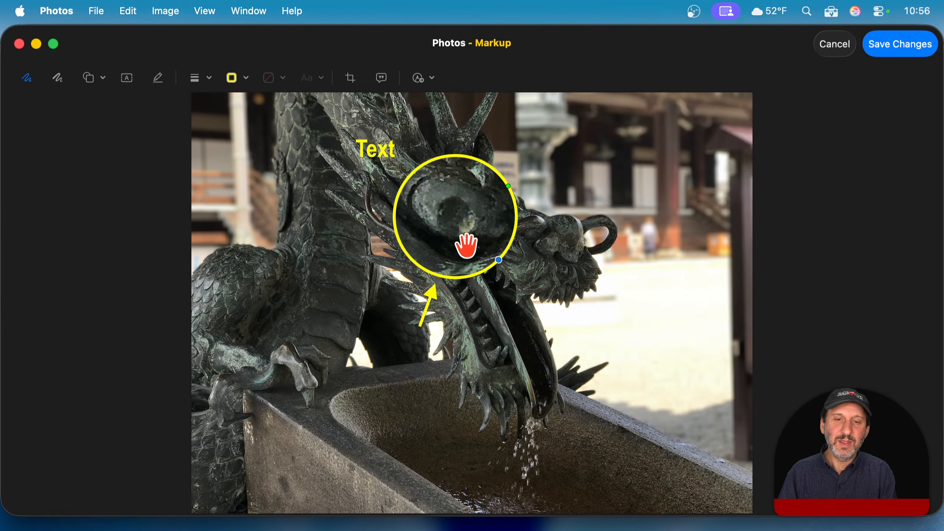
key("Delete")
left_click(430, 299)
key("Delete")
left_click(381, 149)
key("Delete")
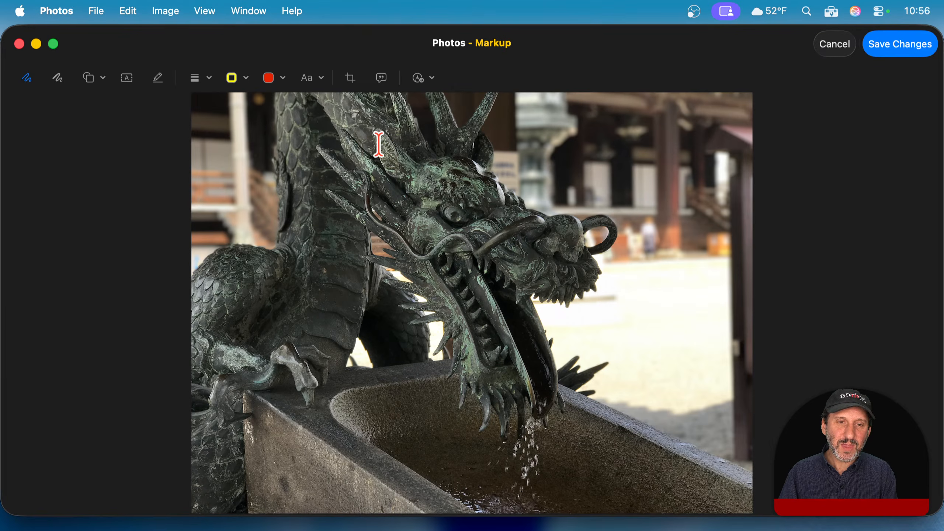
Leave Markup without saving and return to the dragon photo's editing adjustments
left_click(89, 79)
left_click(89, 79)
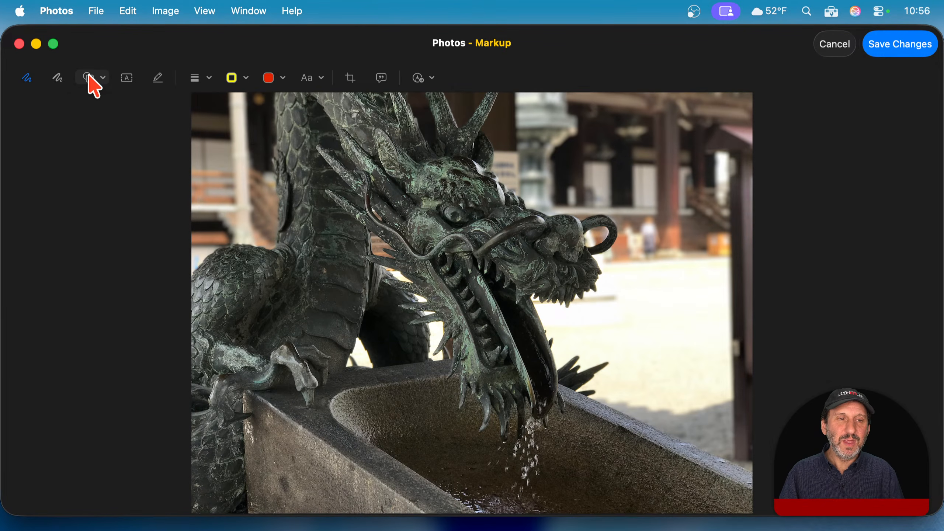
left_click(832, 48)
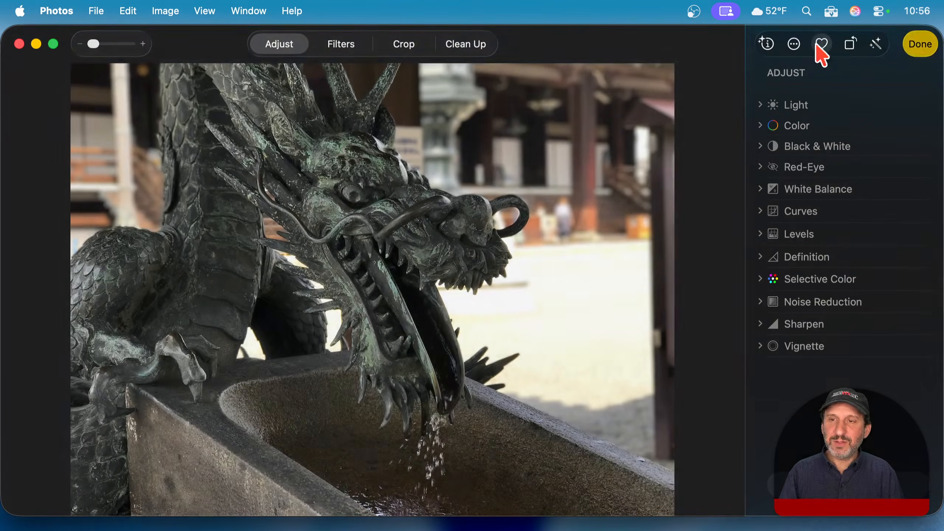
Finish editing the dragon photo and open the captioned bridge photo in Markup
left_click(920, 45)
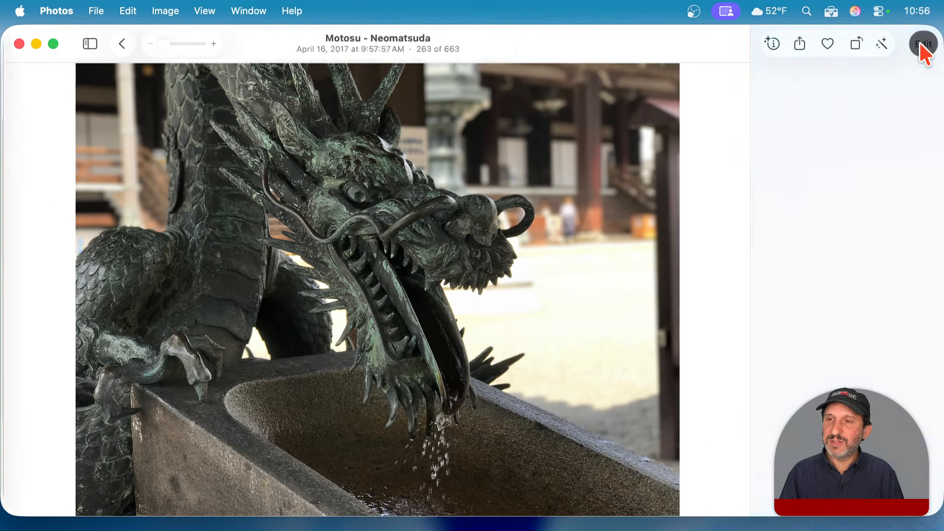
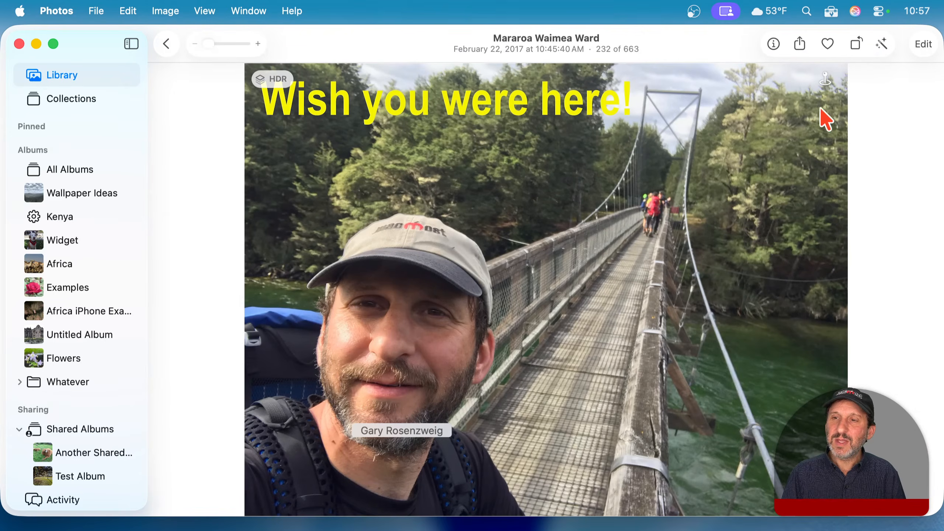
left_click(923, 44)
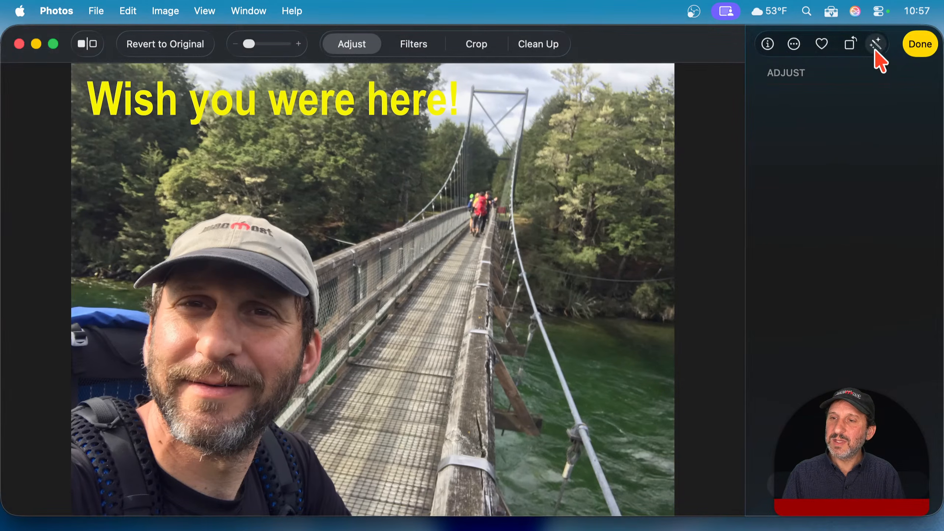
left_click(794, 44)
left_click(816, 87)
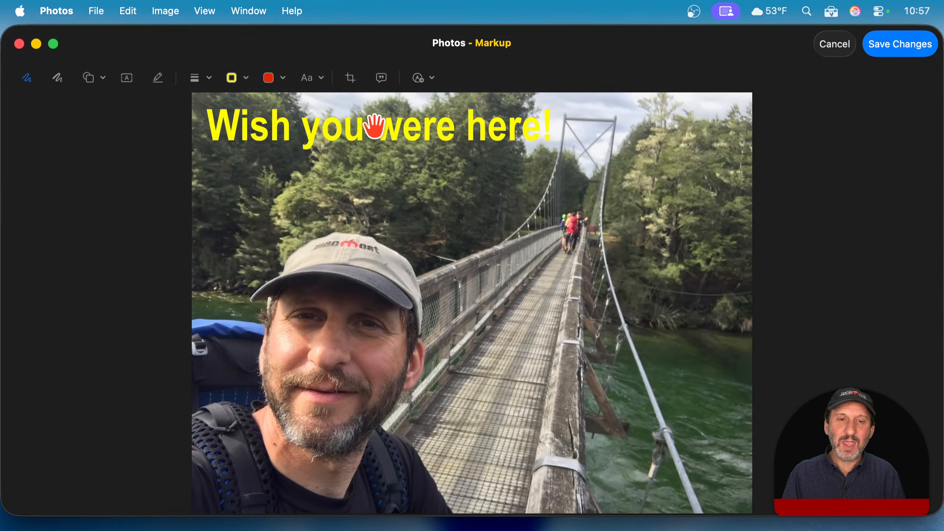
Change the bridge photo's caption to "Wish you were here!!!", adjust its position over the trees, and save the edited photo
left_click_drag(375, 126, 396, 135)
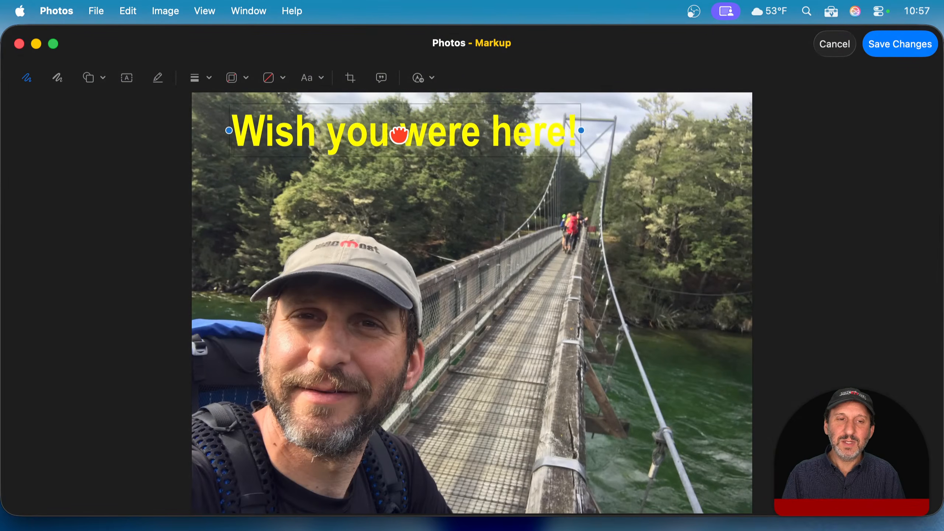
double_click(397, 131)
left_click(453, 137)
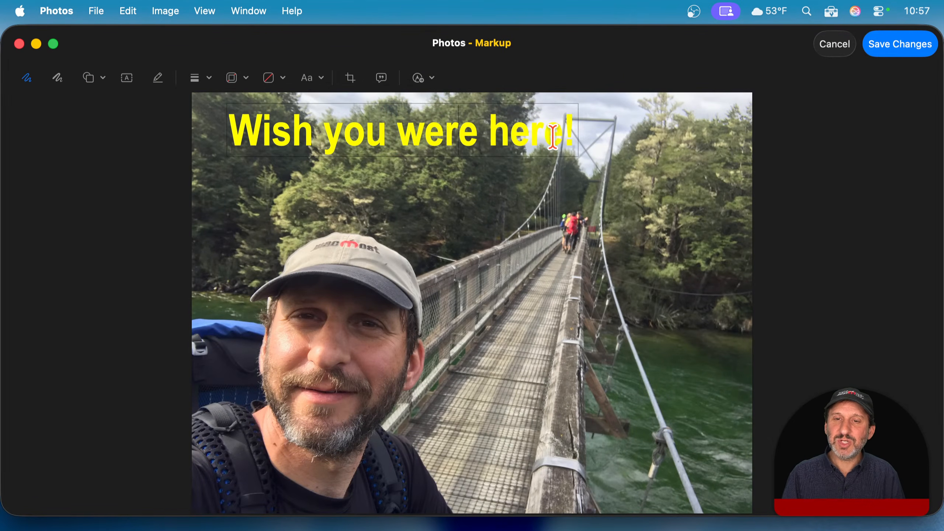
left_click_drag(562, 134, 578, 132)
type("!!!")
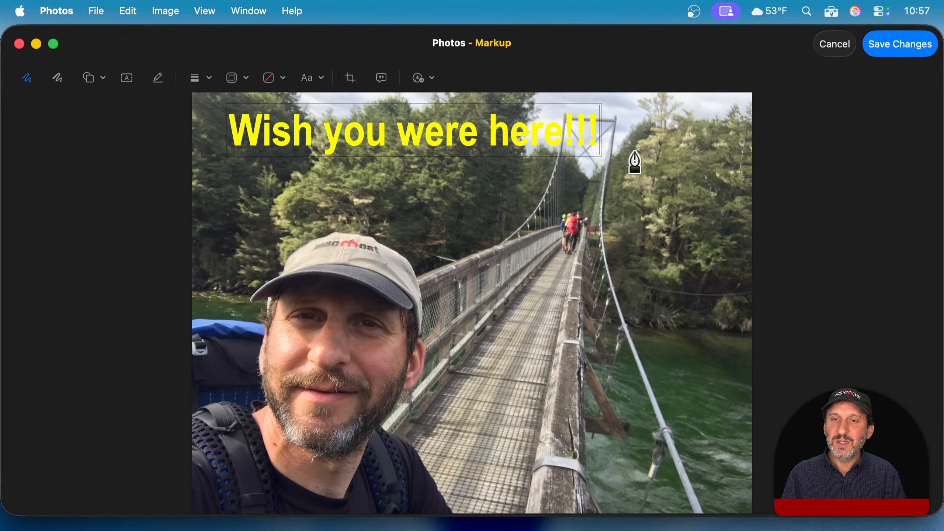
left_click(640, 160)
left_click_drag(458, 133, 441, 131)
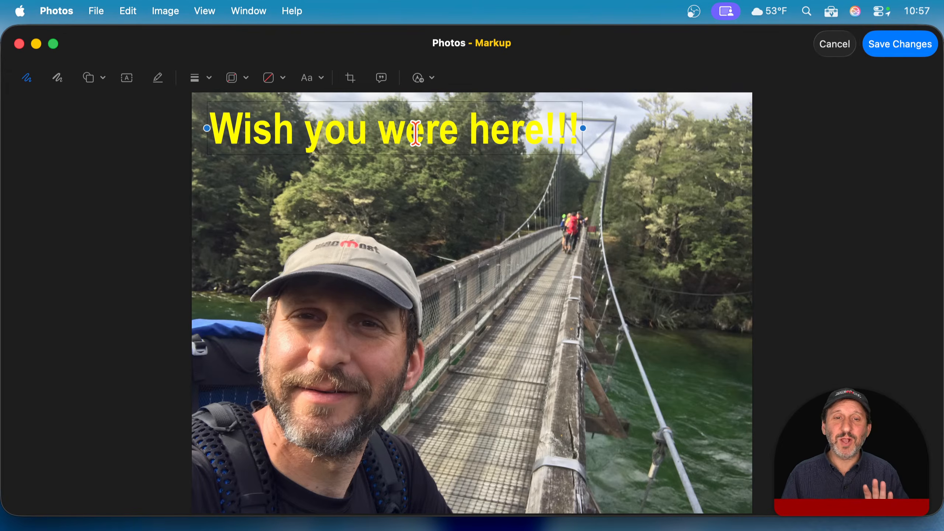
left_click(895, 52)
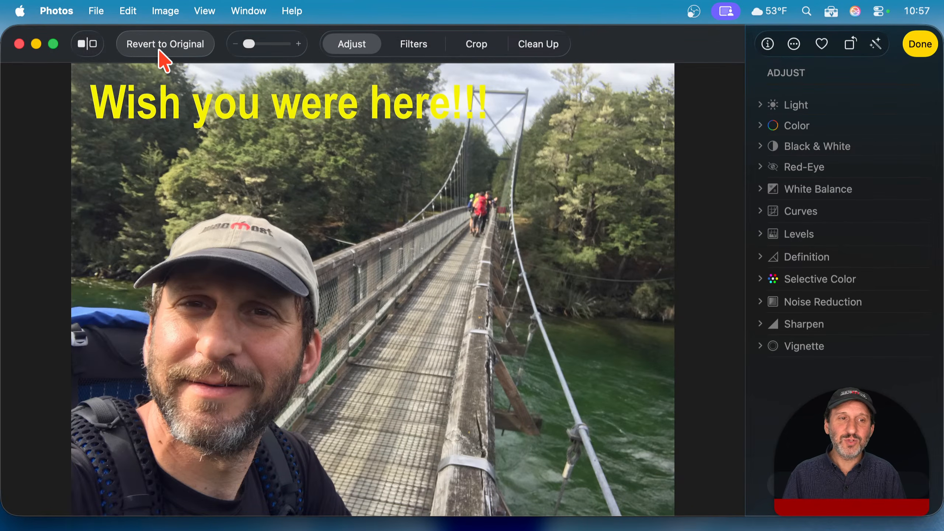
left_click(925, 50)
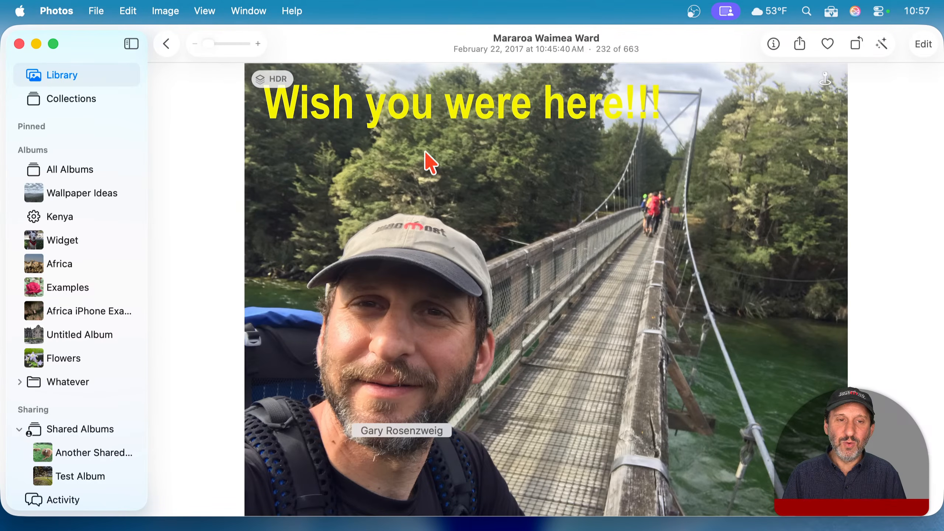
Return to the library and revert the captioned bridge photo to its original
left_click(168, 53)
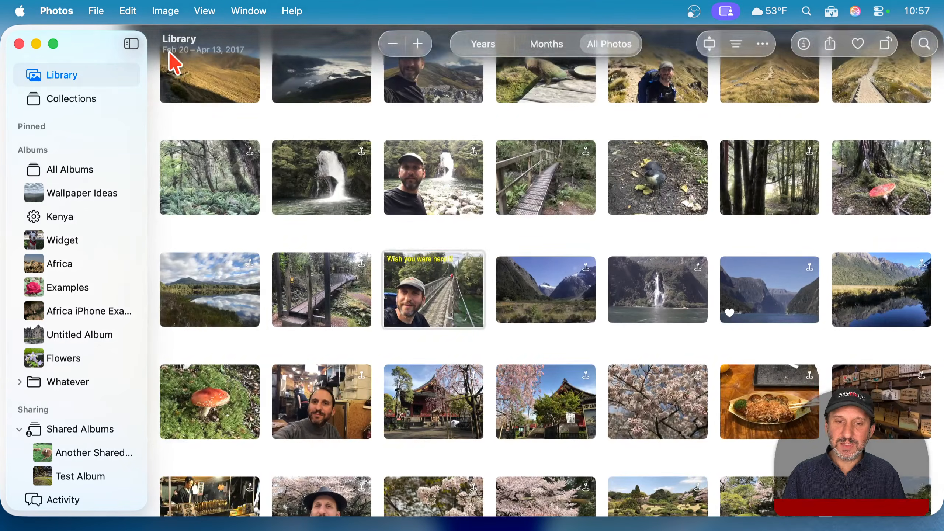
left_click(158, 12)
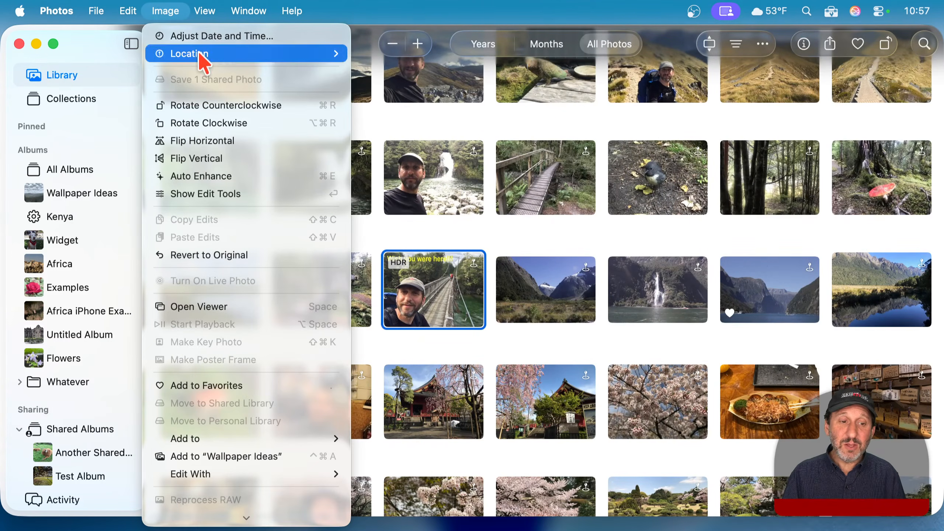
left_click(211, 256)
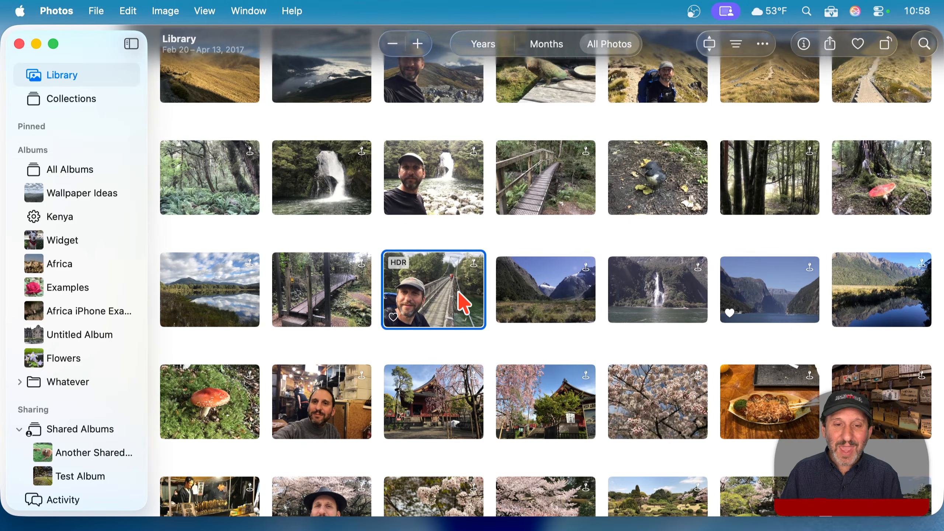
Look for the command that duplicates the selected bridge photo, including a search of the help for "dup"
left_click(128, 11)
mouse_move(165, 12)
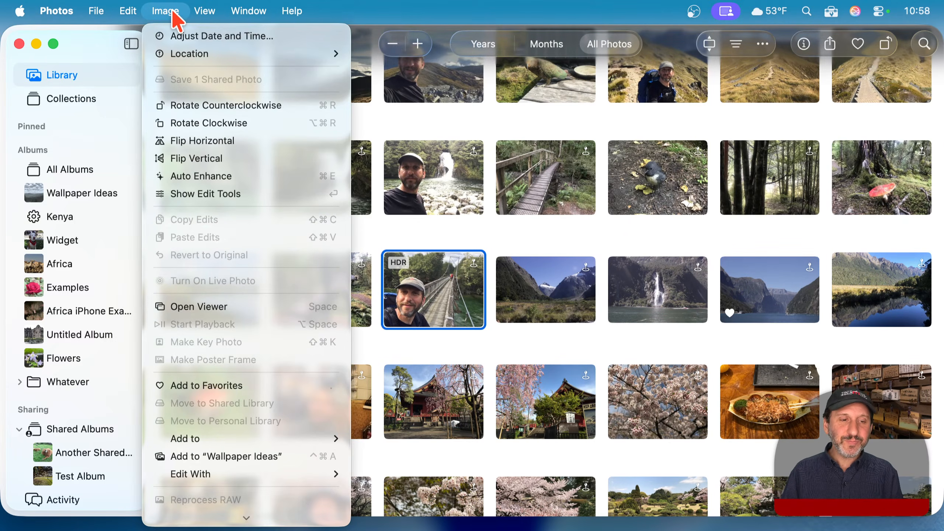
mouse_move(96, 12)
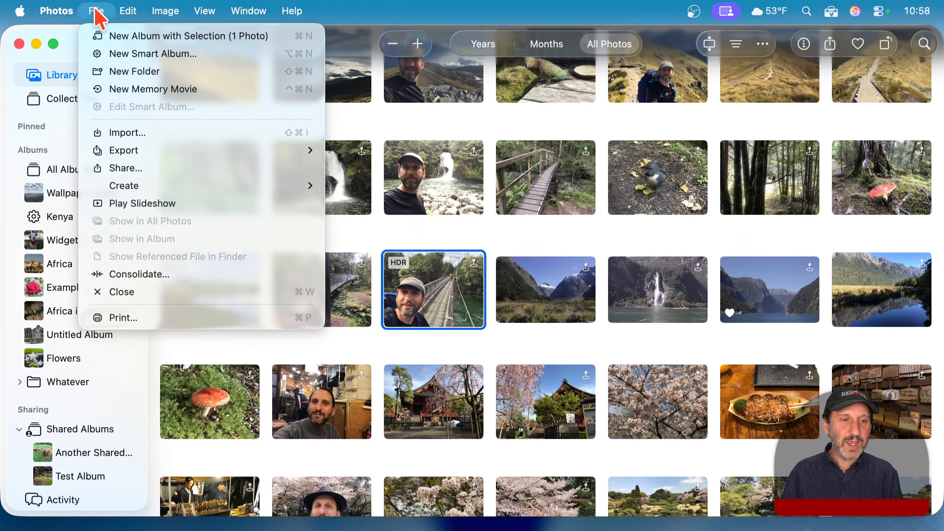
mouse_move(125, 11)
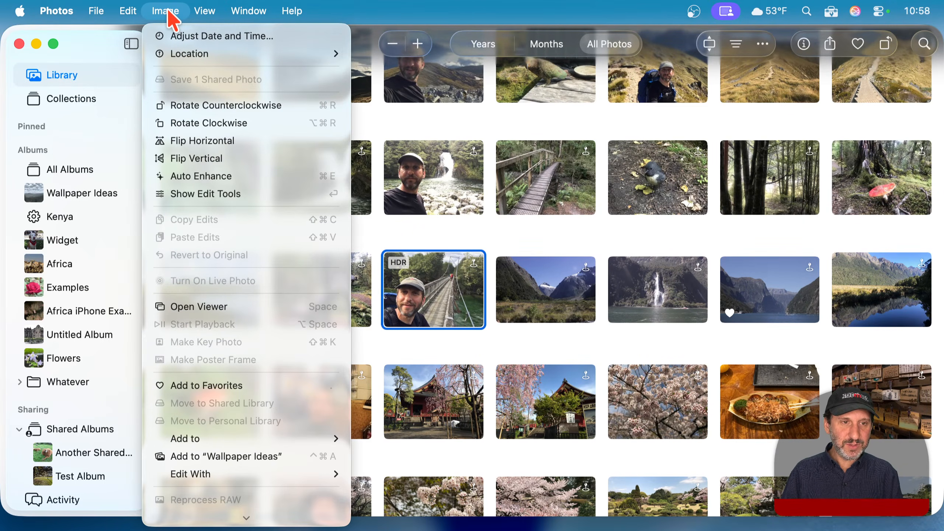
mouse_move(299, 14)
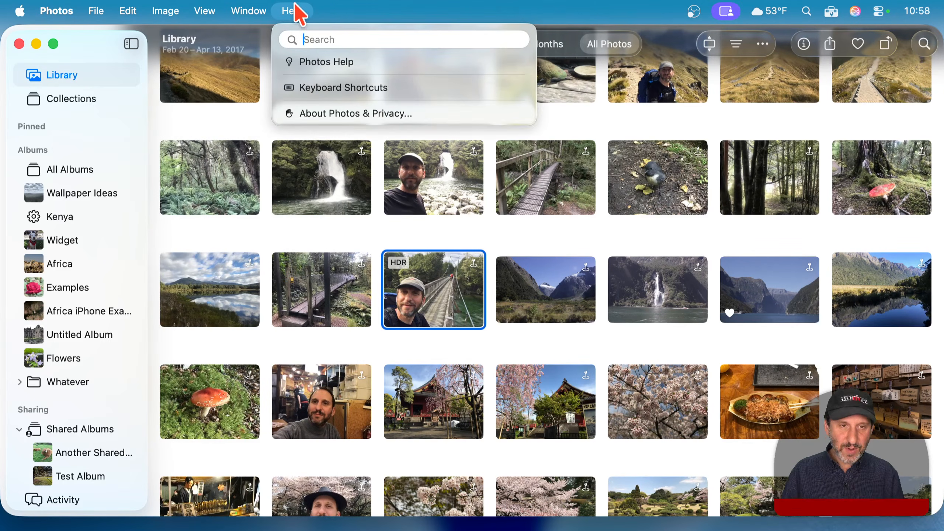
type("dup")
key("Escape")
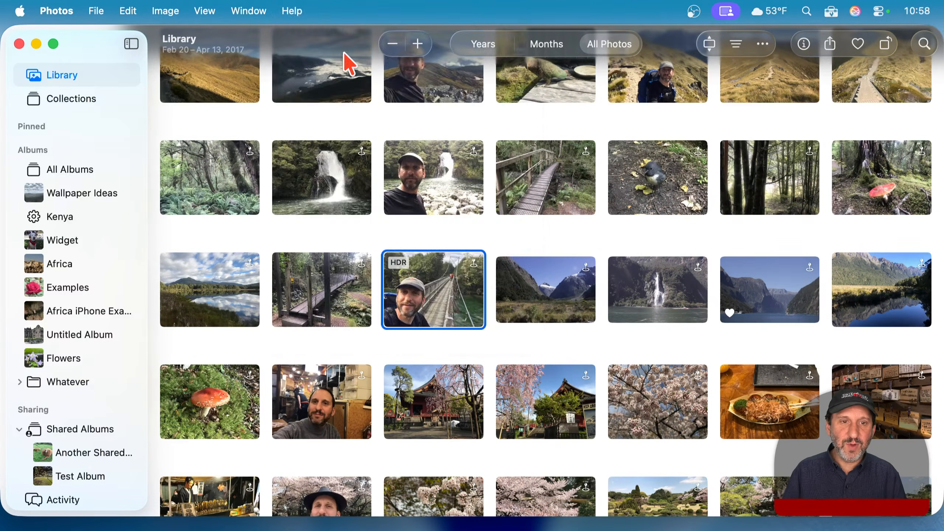
left_click(287, 10)
mouse_move(313, 76)
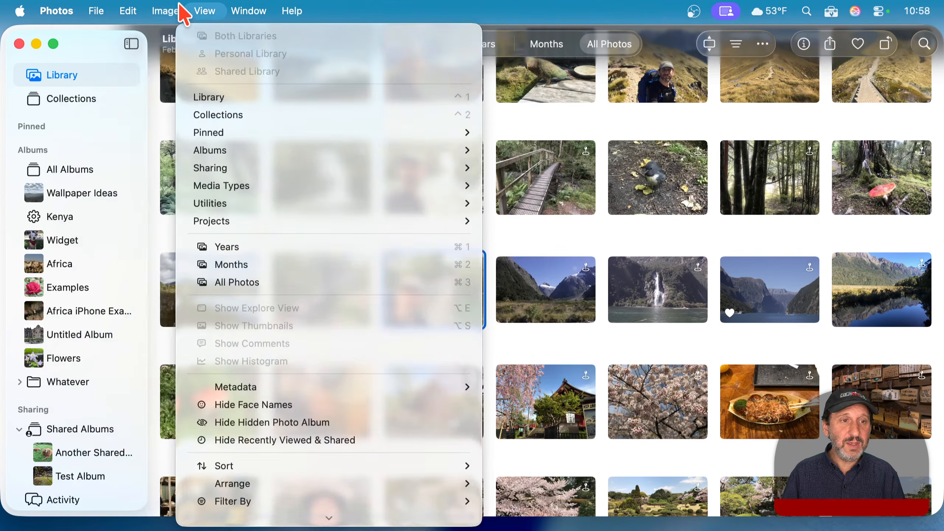
mouse_move(241, 517)
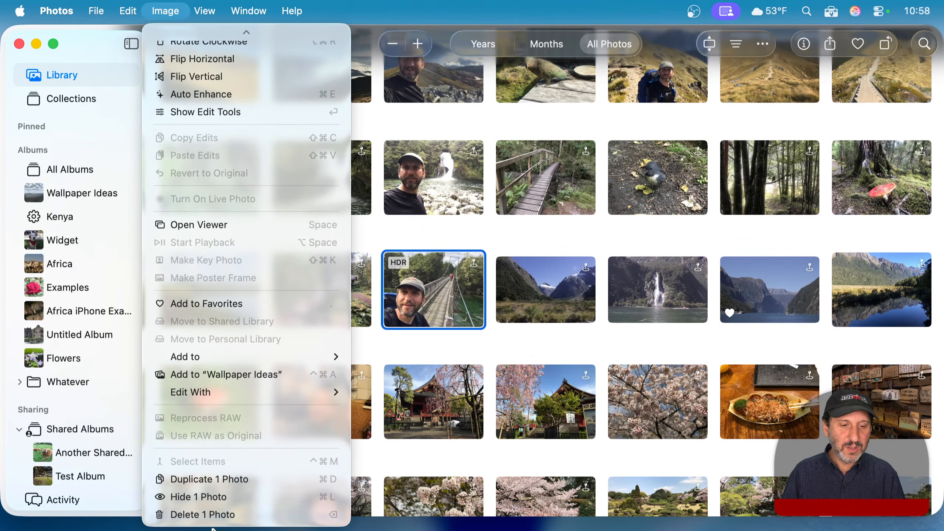
key("Escape")
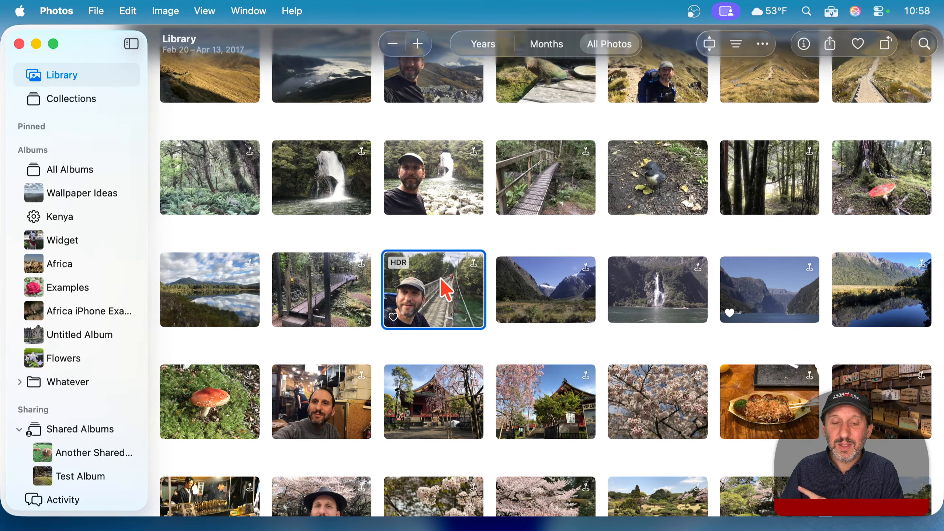
Open the bridge photo from the library and start editing it
double_click(445, 290)
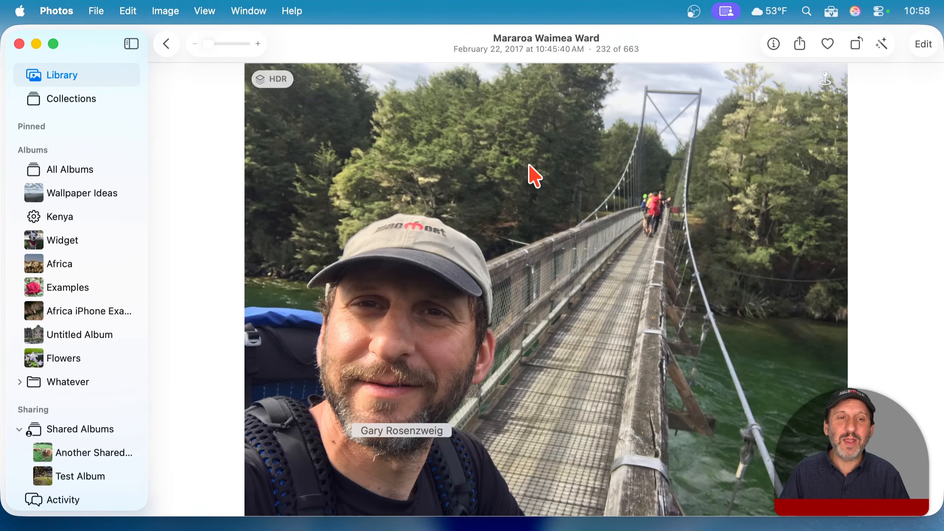
left_click(915, 49)
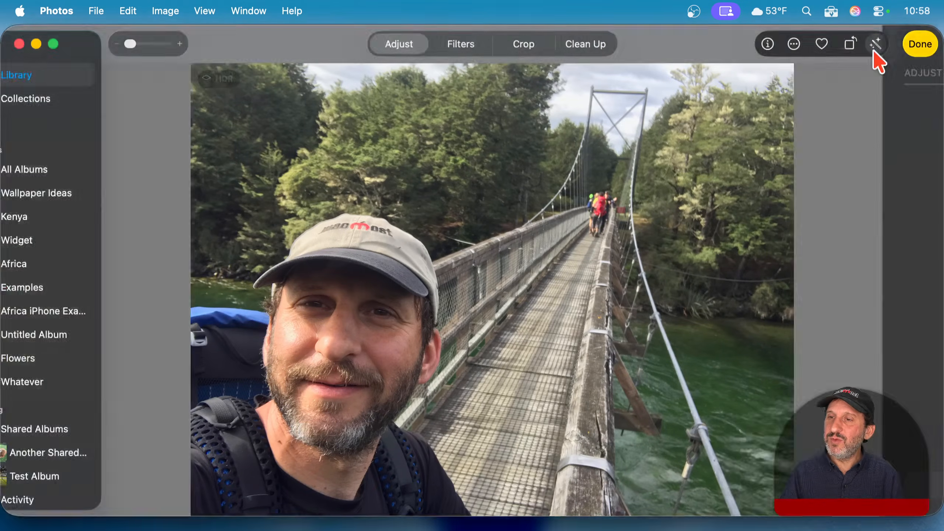
left_click(794, 44)
left_click(800, 68)
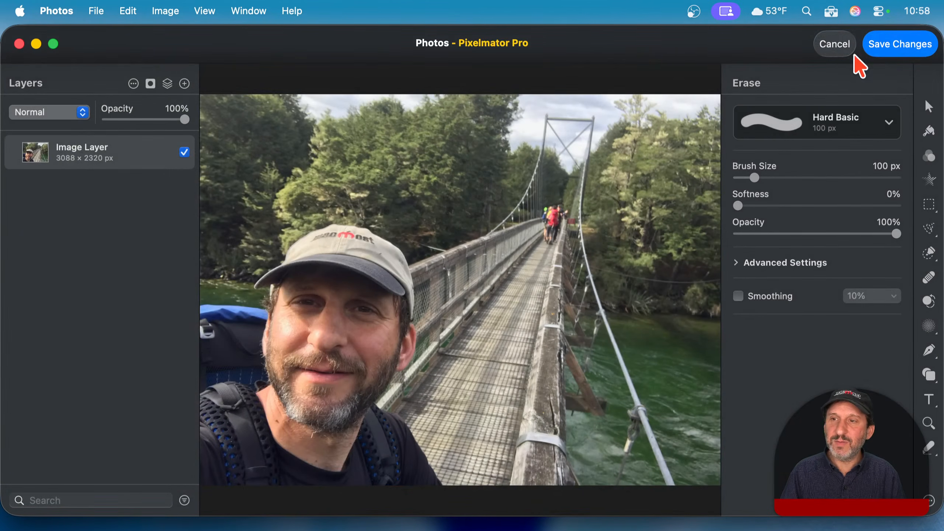
left_click(837, 45)
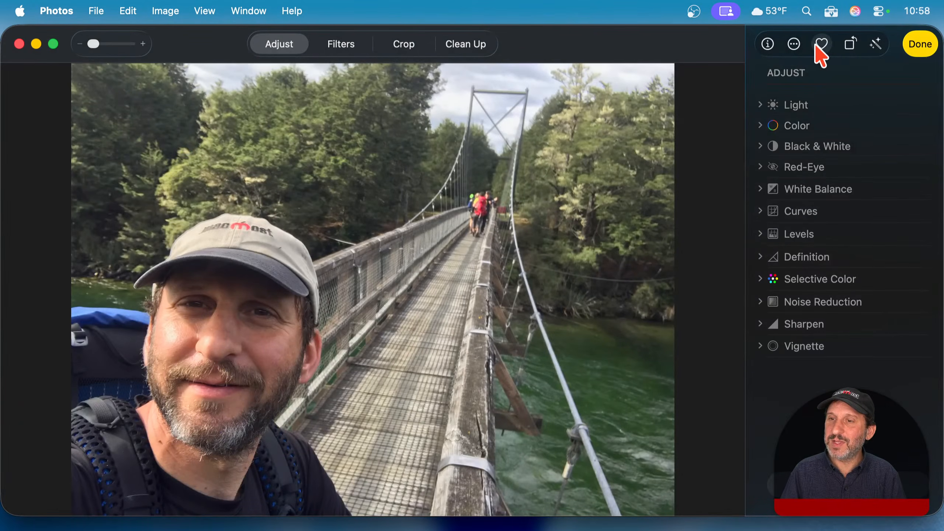
Open the bridge photo in Markup and add a text box reading "Wish you were here!"
left_click(794, 43)
left_click(819, 87)
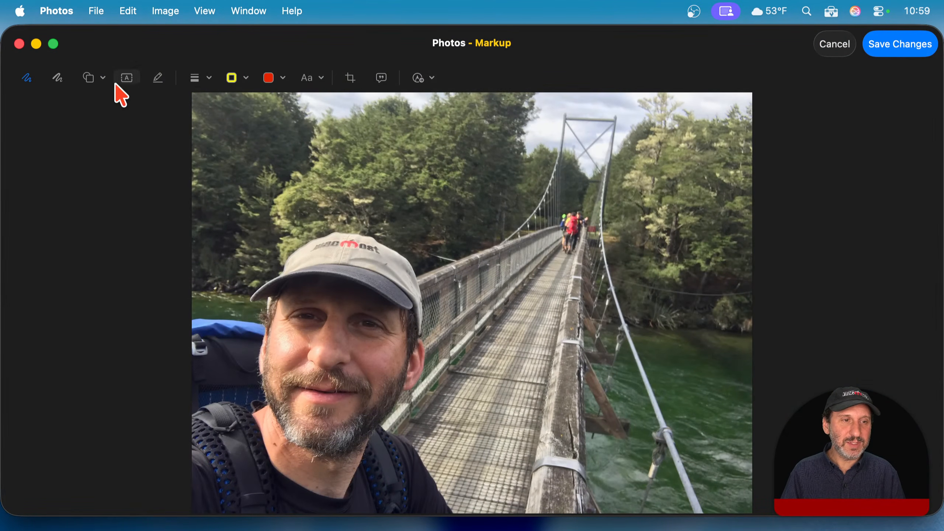
left_click(126, 78)
double_click(463, 294)
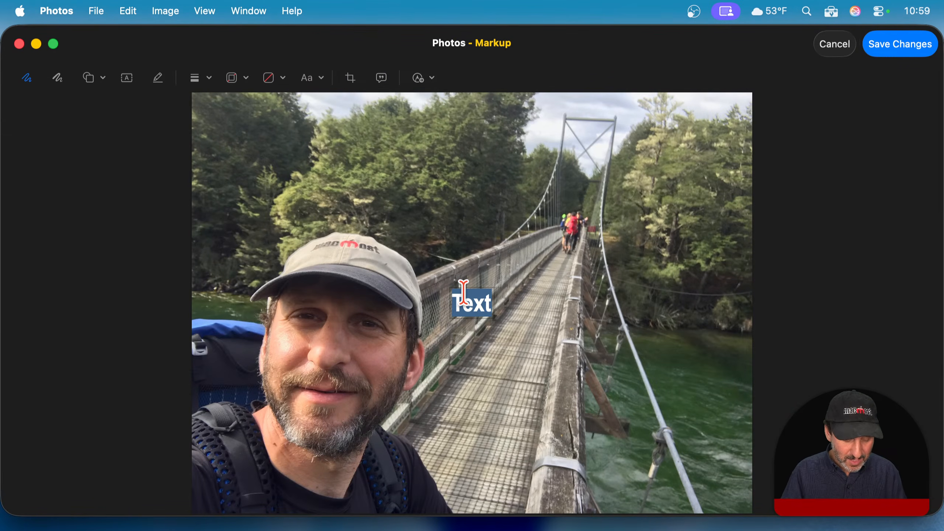
type("Wish you w")
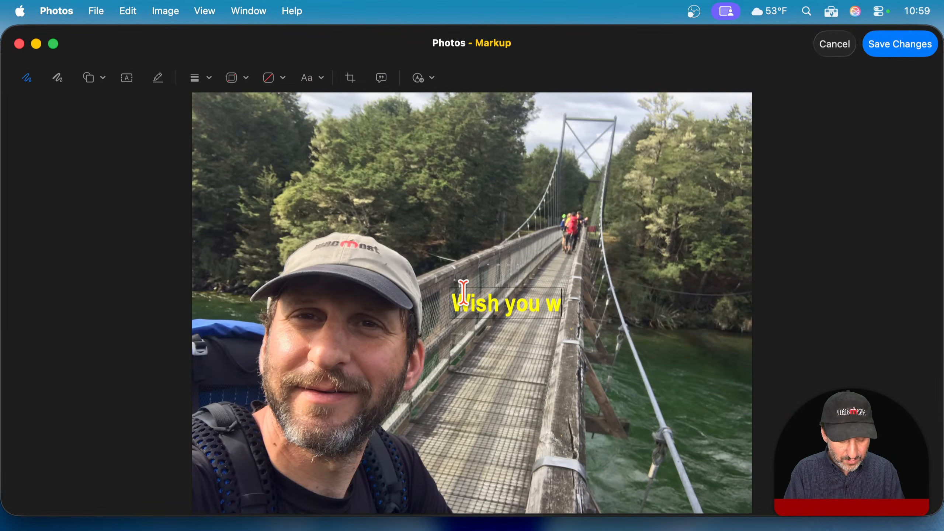
type("ere here!")
Enlarge the "Wish you were here!" text to 51 pt and move it over the trees in the photo's upper left
key("super+a")
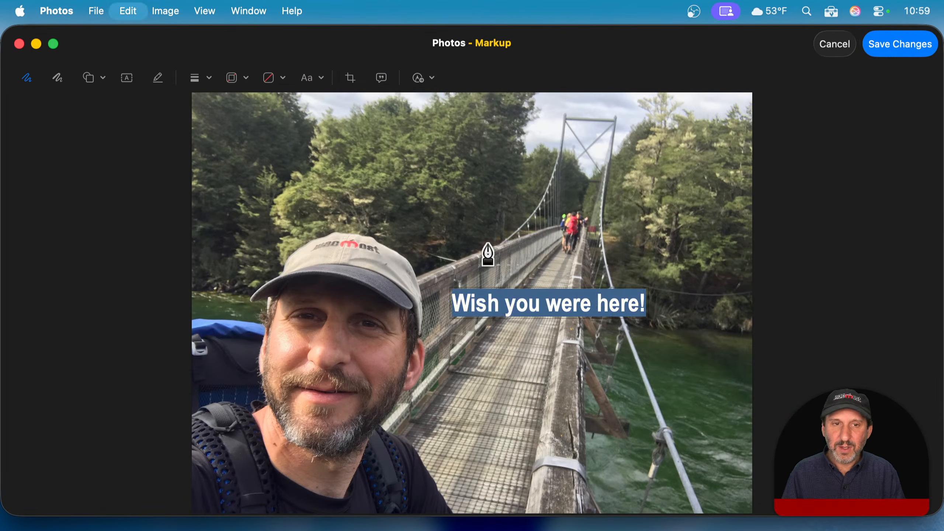
left_click(311, 78)
left_click(279, 131)
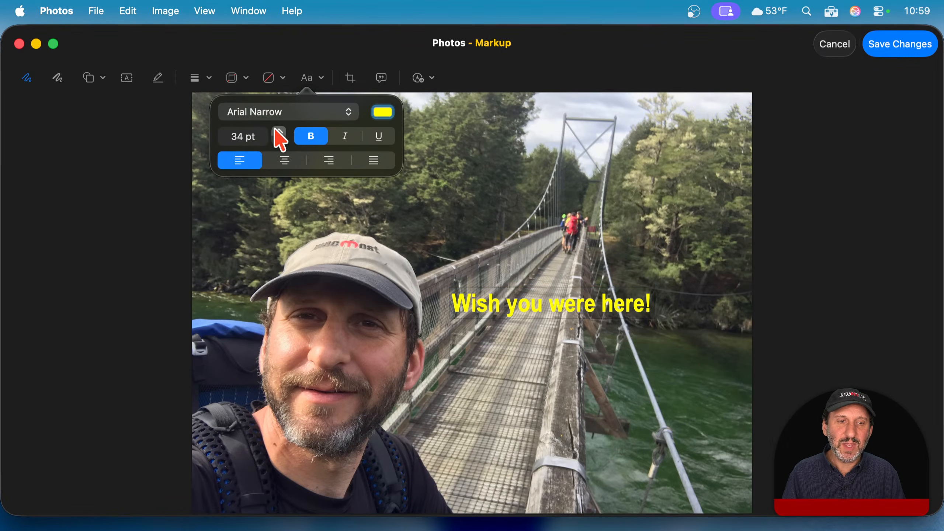
left_click(278, 131)
left_click(278, 131)
left_click(279, 132)
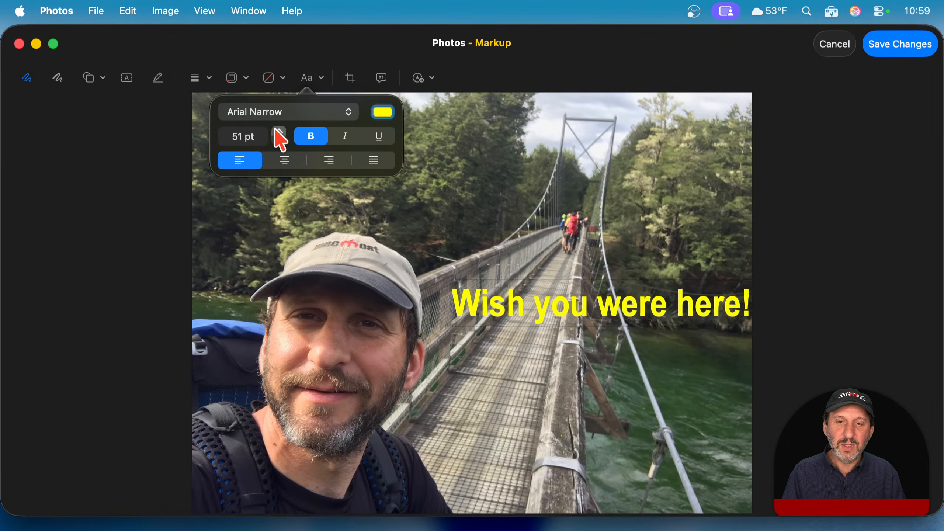
left_click(532, 208)
left_click_drag(581, 312, 339, 129)
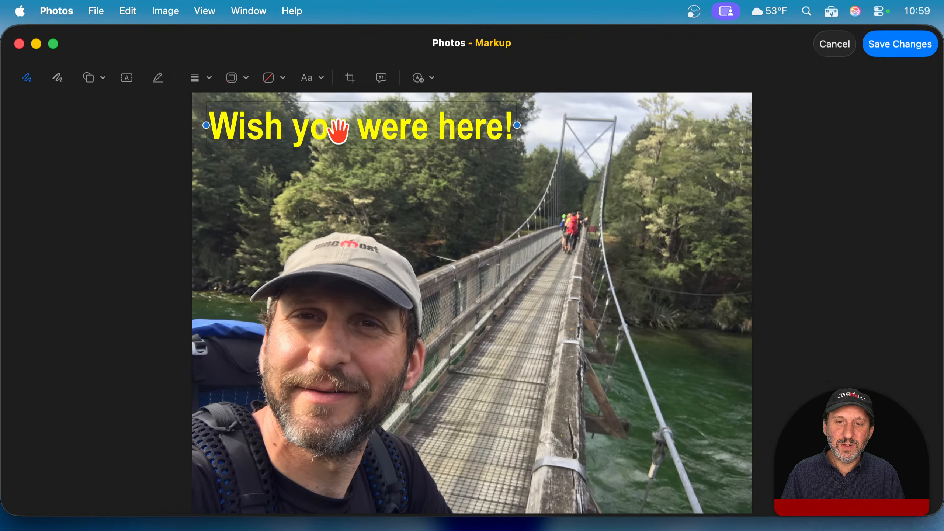
Add an arrow to the bridge photo and color it cyan
left_click(94, 78)
left_click(101, 105)
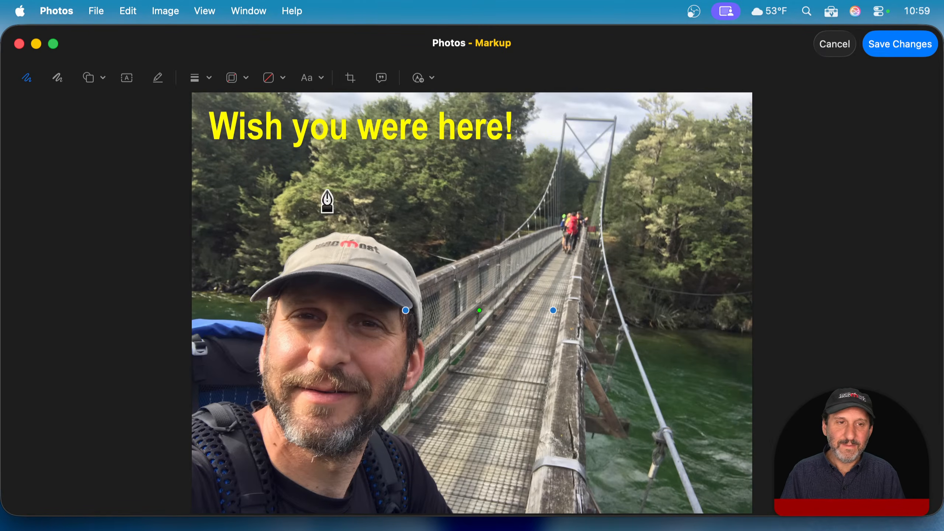
left_click(242, 79)
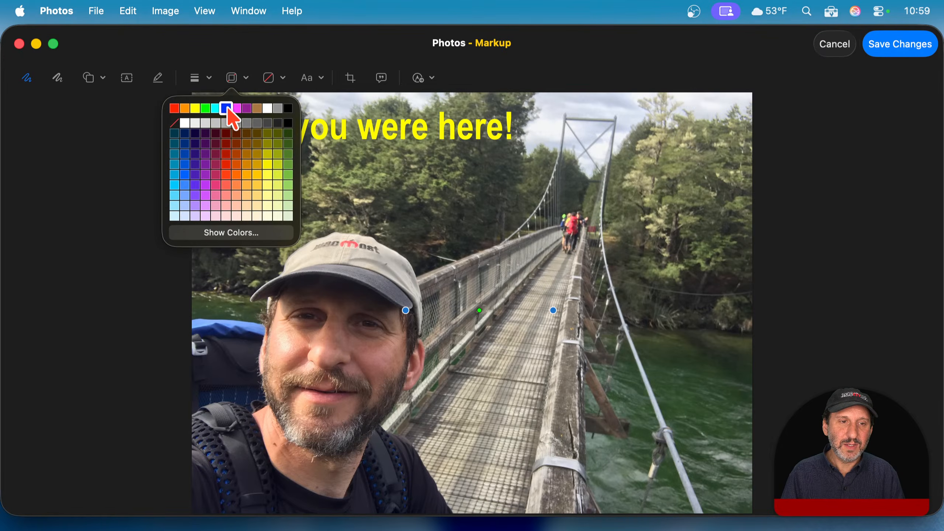
left_click(216, 108)
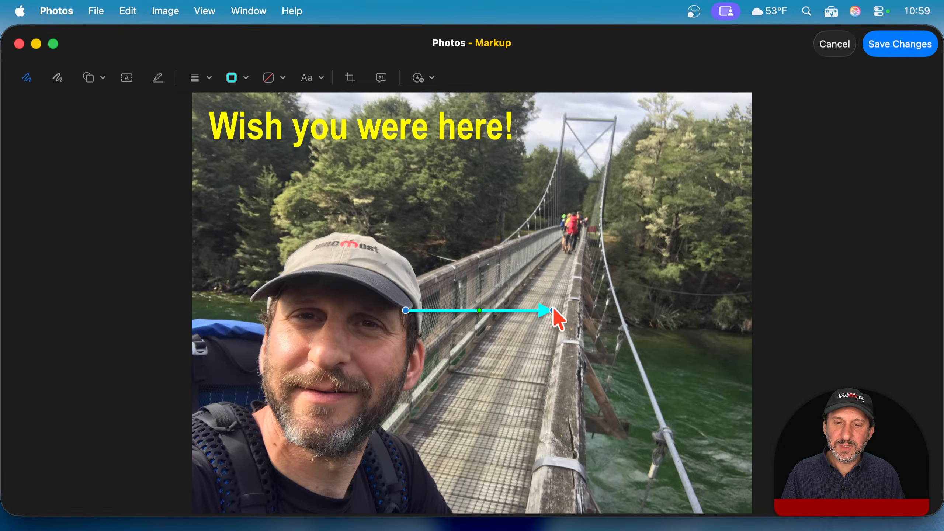
Reposition both ends of the cyan arrow so it runs along the bridge walkway toward the distant hikers, and deselect it
left_click_drag(553, 311, 553, 275)
left_click_drag(406, 312, 459, 467)
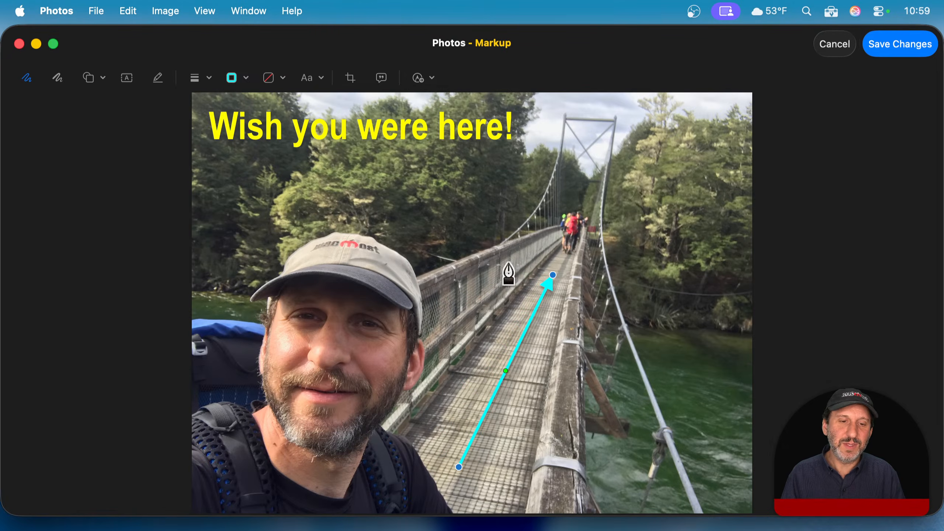
left_click(623, 98)
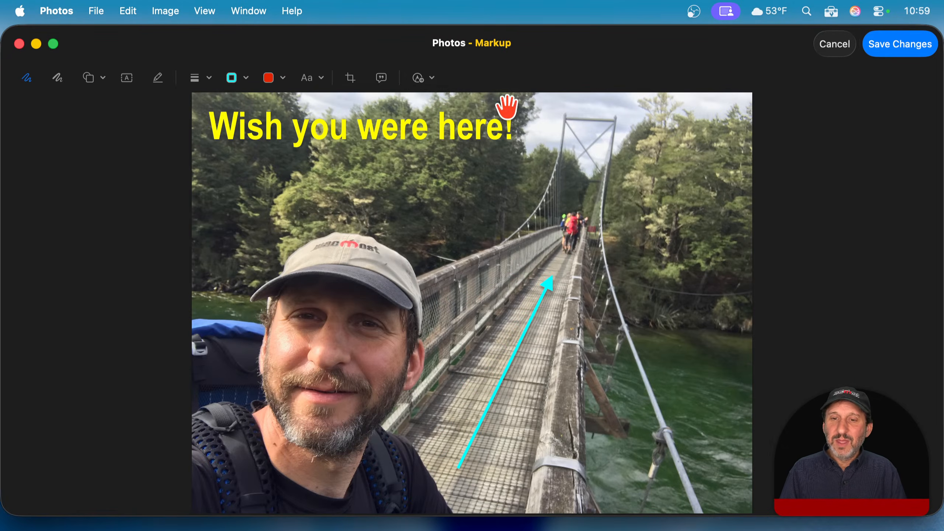
Draw a freehand outline around the man's head and shoulder, save the markup, and return to the photo library
left_click(56, 77)
mouse_move(200, 305)
left_mouse_down()
mouse_move(239, 301)
mouse_move(286, 243)
mouse_move(331, 224)
mouse_move(382, 216)
mouse_move(414, 240)
mouse_move(440, 289)
mouse_move(422, 440)
mouse_move(468, 515)
left_mouse_up()
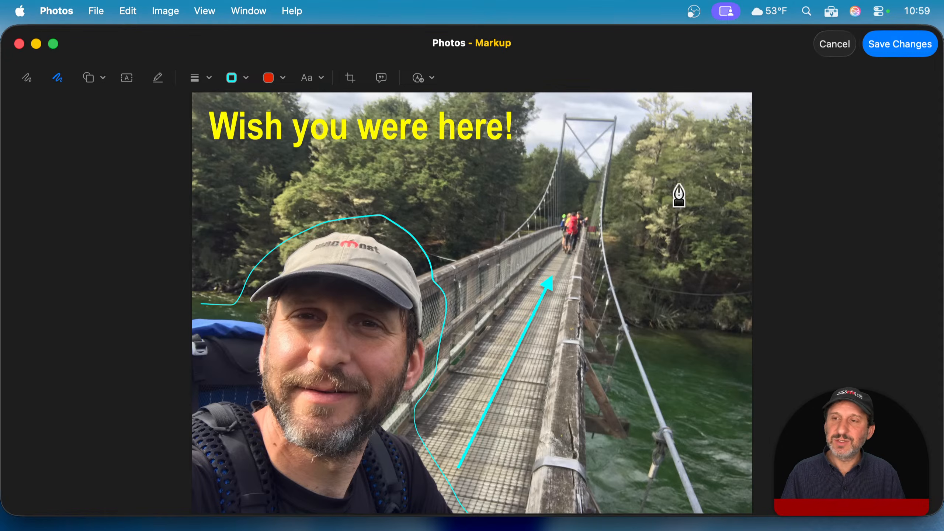
left_click(894, 45)
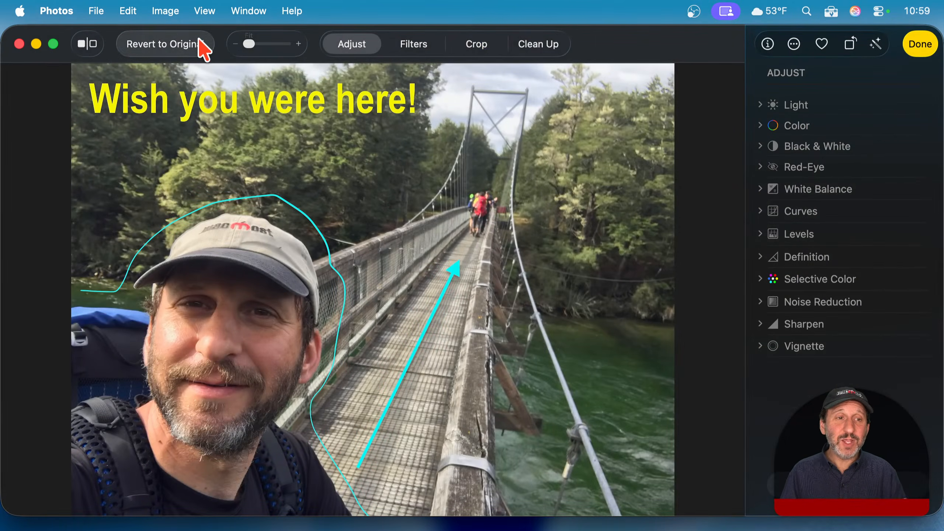
left_click(930, 43)
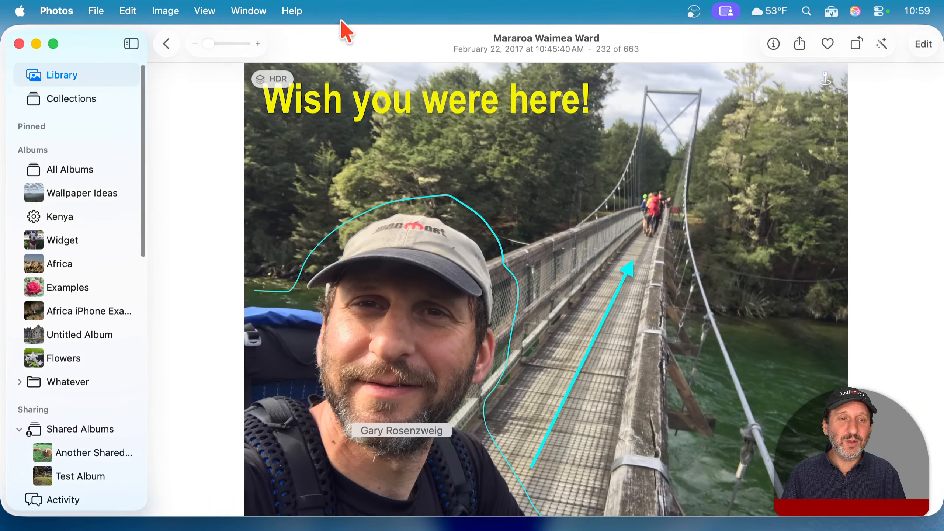
left_click(167, 43)
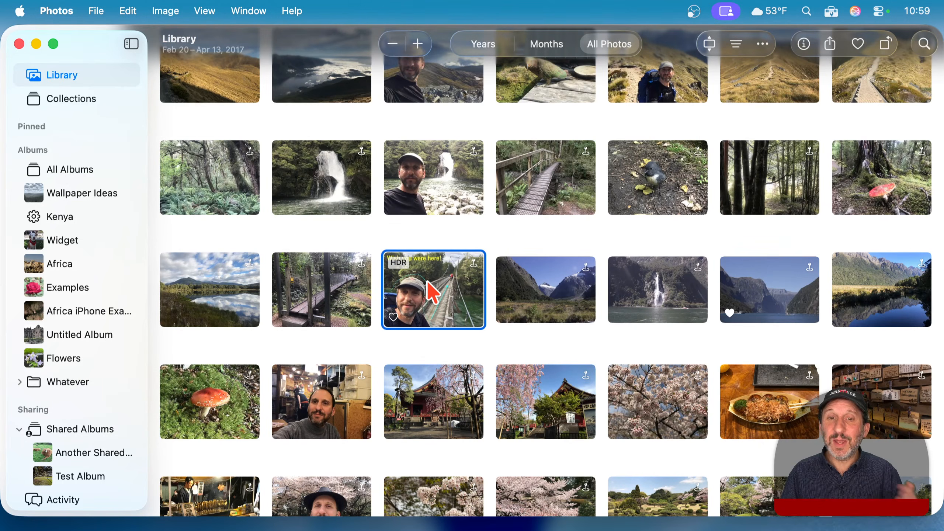
Export the annotated bridge photo to the Desktop as a high-quality, large JPEG with the sequential prefix "pic"
left_click(96, 11)
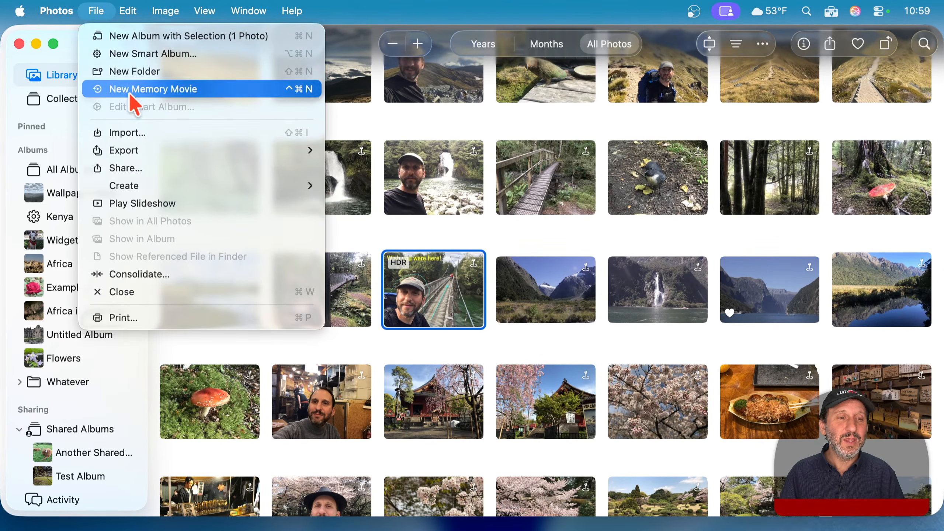
mouse_move(144, 149)
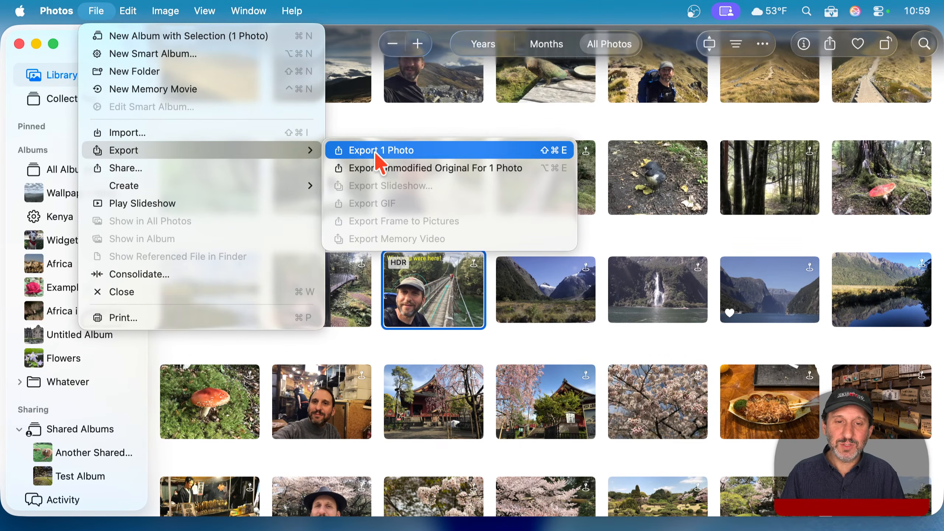
left_click(377, 154)
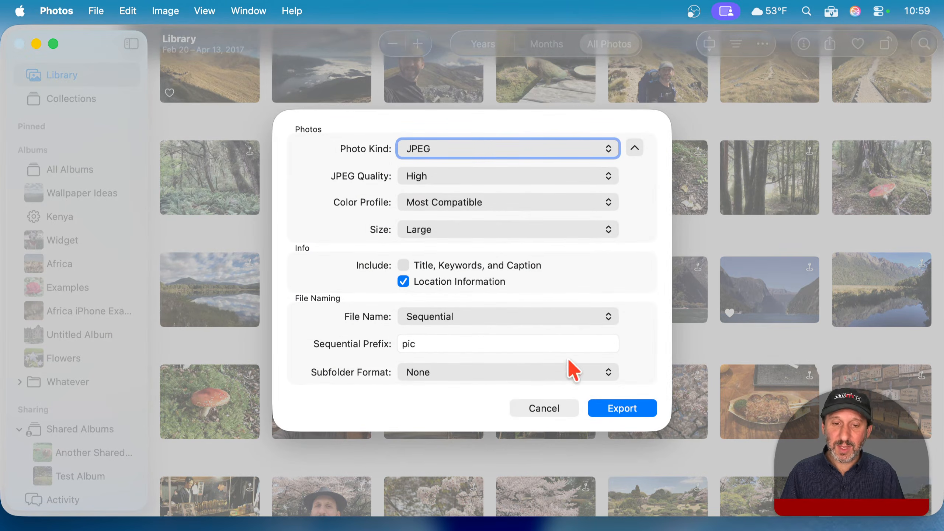
left_click(625, 407)
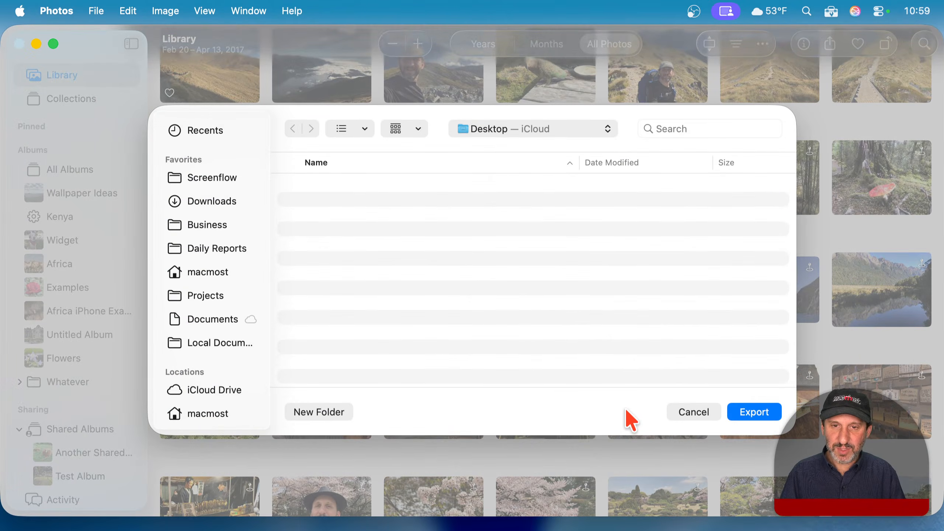
key("Return")
Hide Photos and preview the exported pic - 1.jpeg on the desktop to check its annotations
key("super+h")
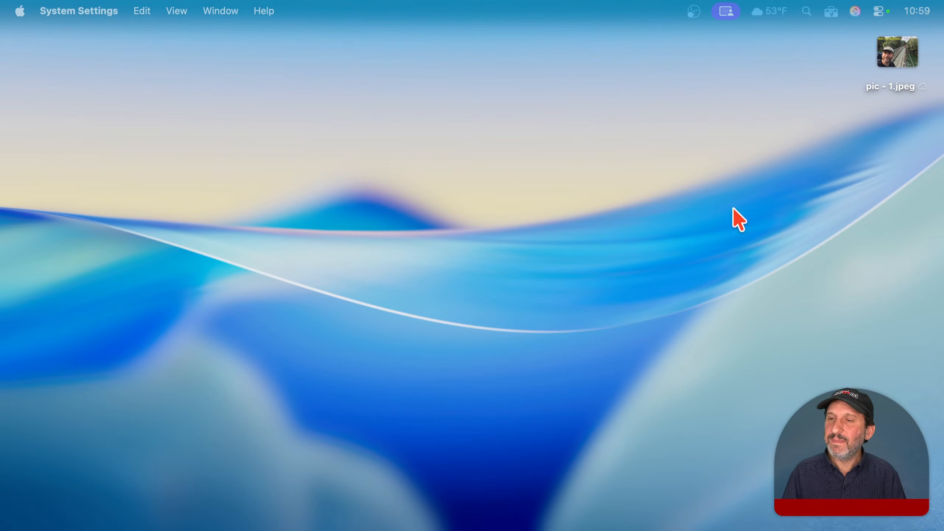
left_click(902, 51)
key("space")
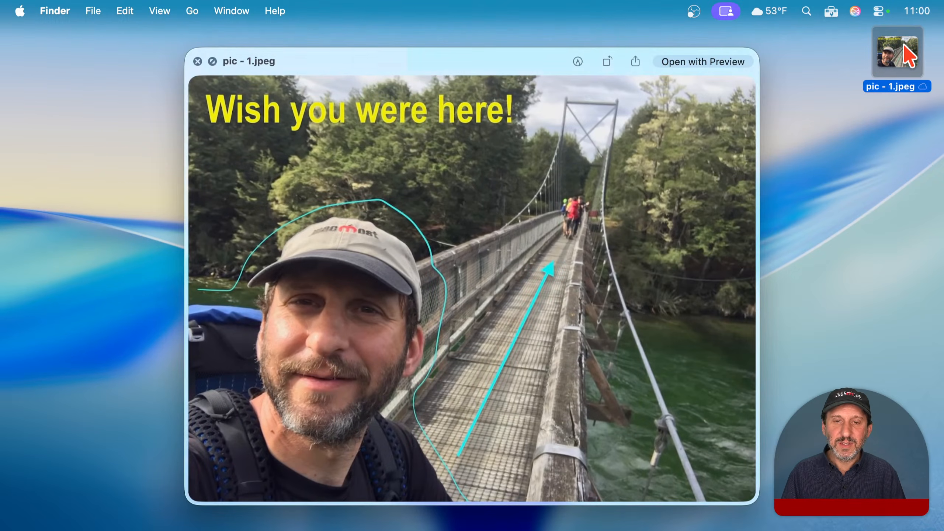
key("space")
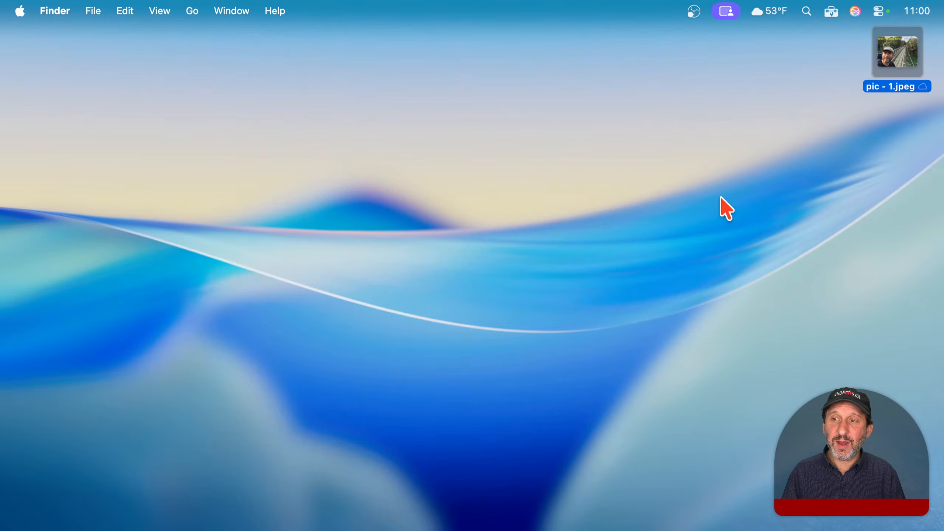
Switch back to Photos and export the bridge photo's unmodified original to the Desktop with the sequential prefix "orig"
key("super+Tab")
key("super+Tab")
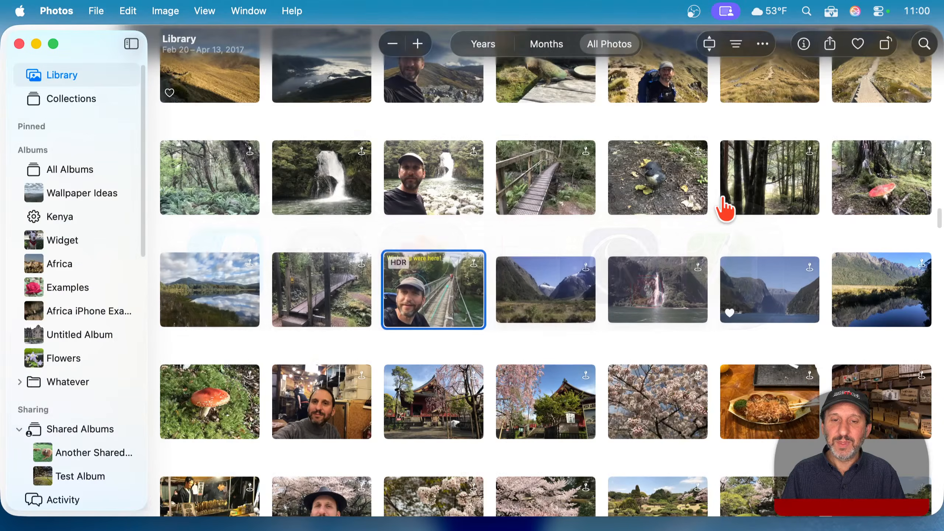
left_click(97, 10)
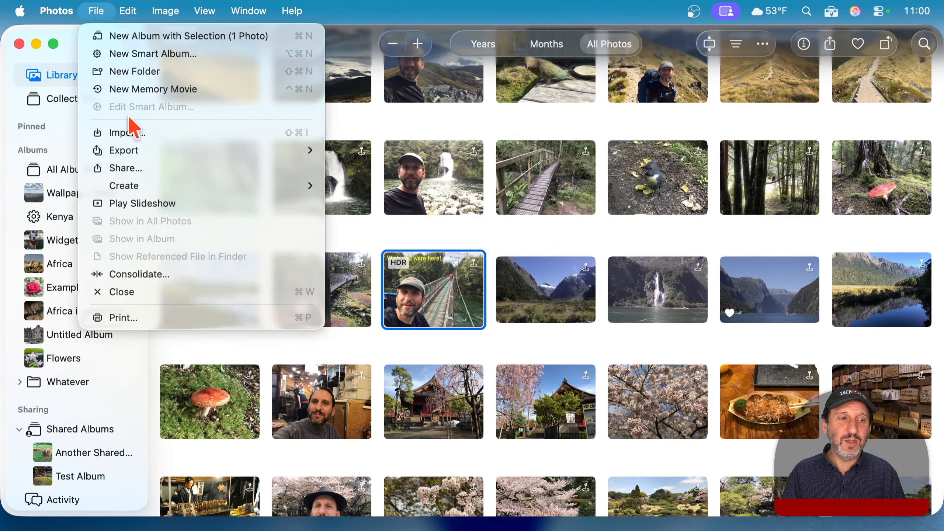
mouse_move(133, 149)
left_click(355, 178)
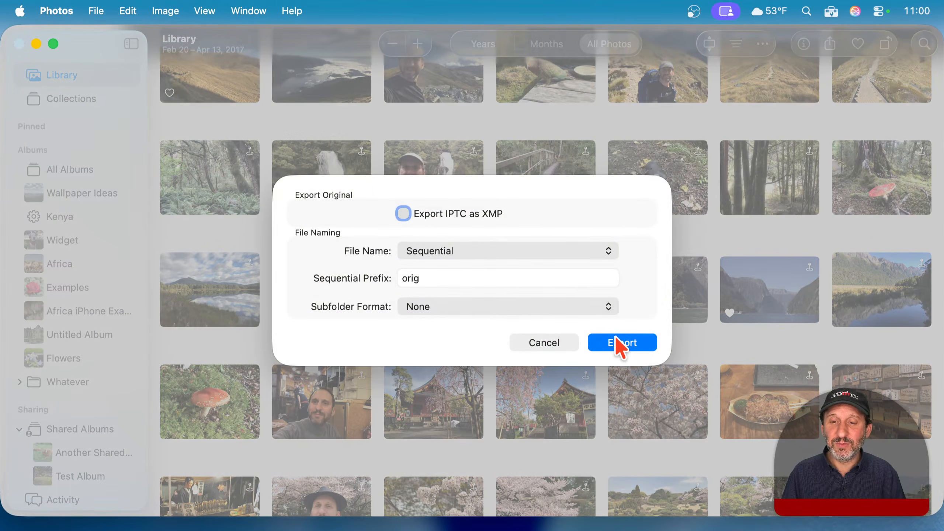
left_click(622, 339)
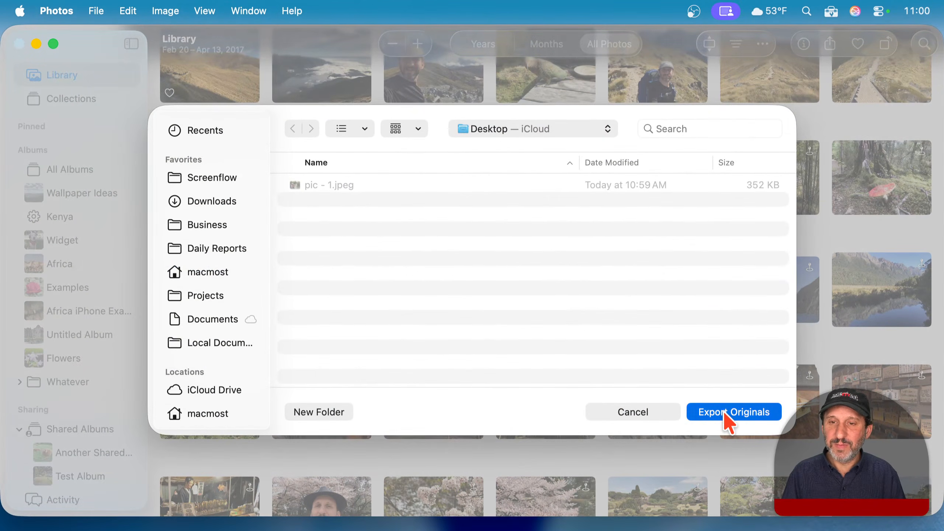
left_click(724, 412)
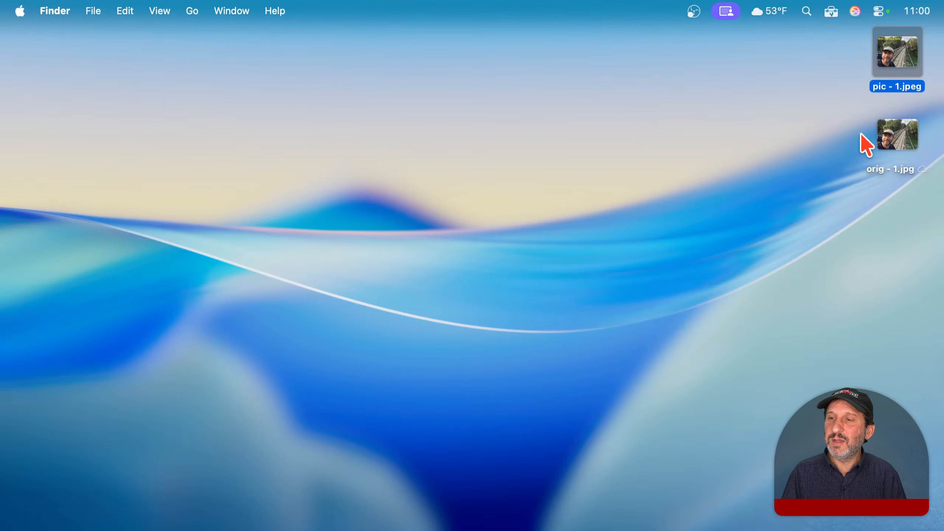
Preview the exported orig - 1.jpg on the desktop to check the unmodified image
left_click(893, 136)
key("space")
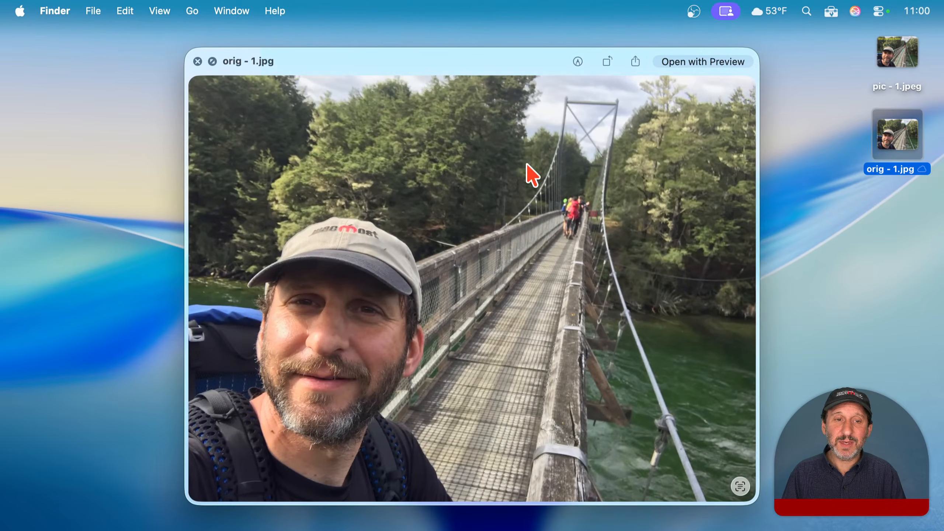
key("space")
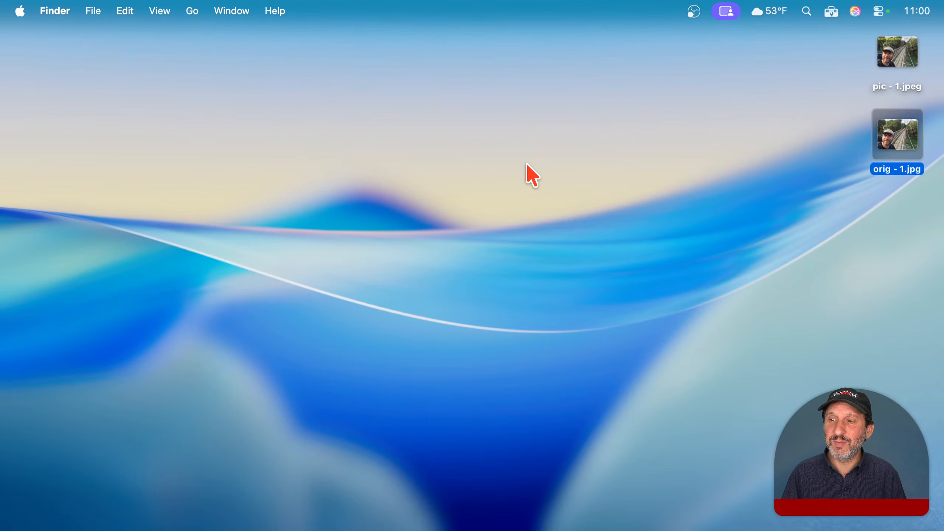
Switch back to Photos and open the footbridge photo next to the annotated bridge selfie
key("super+Tab")
left_click(466, 244)
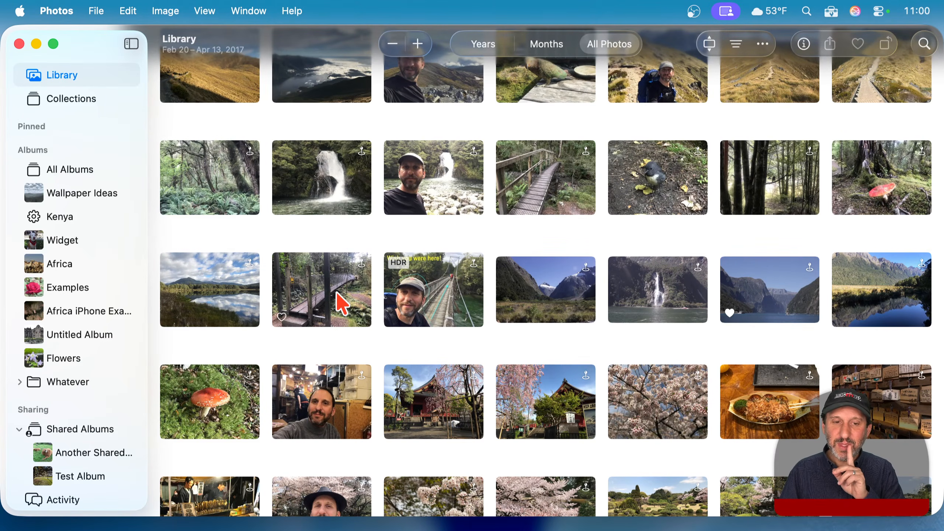
double_click(342, 303)
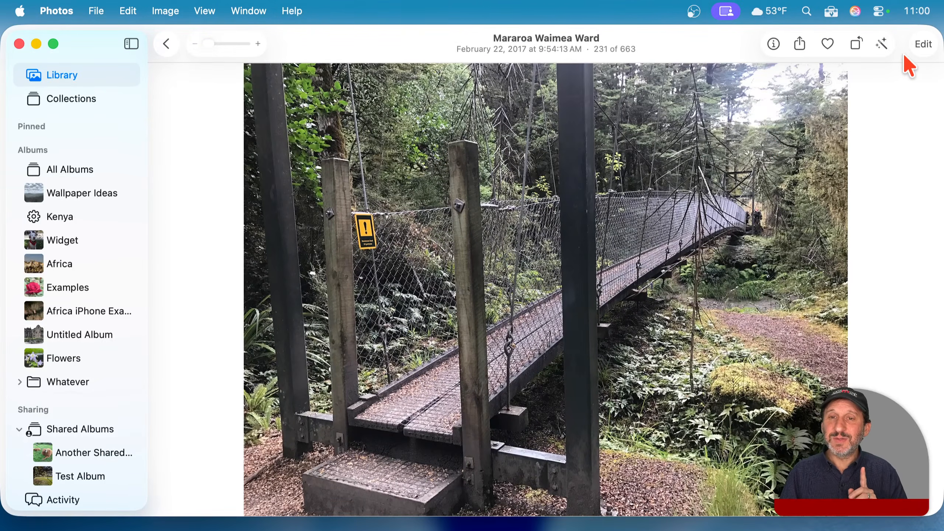
Check the editing extensions offered for the footbridge photo and leave editing without making changes
left_click(923, 50)
left_click(793, 44)
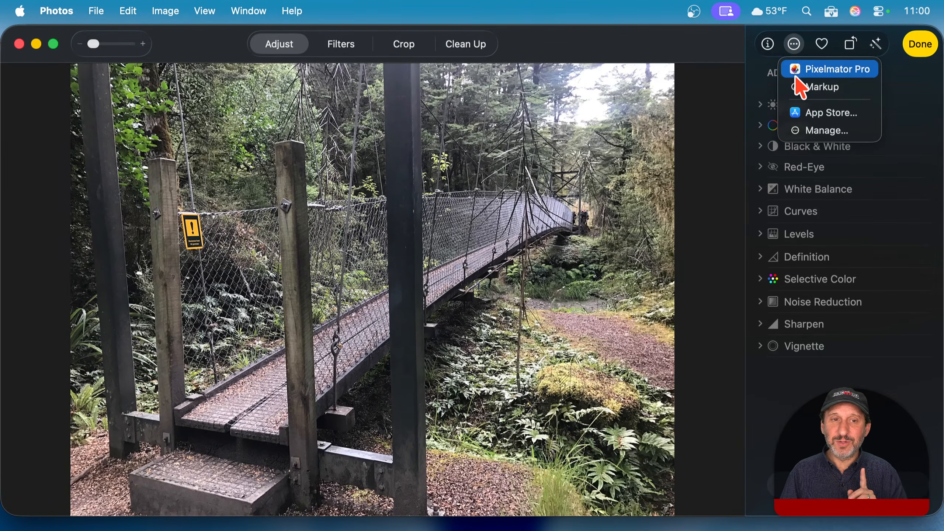
left_click(692, 49)
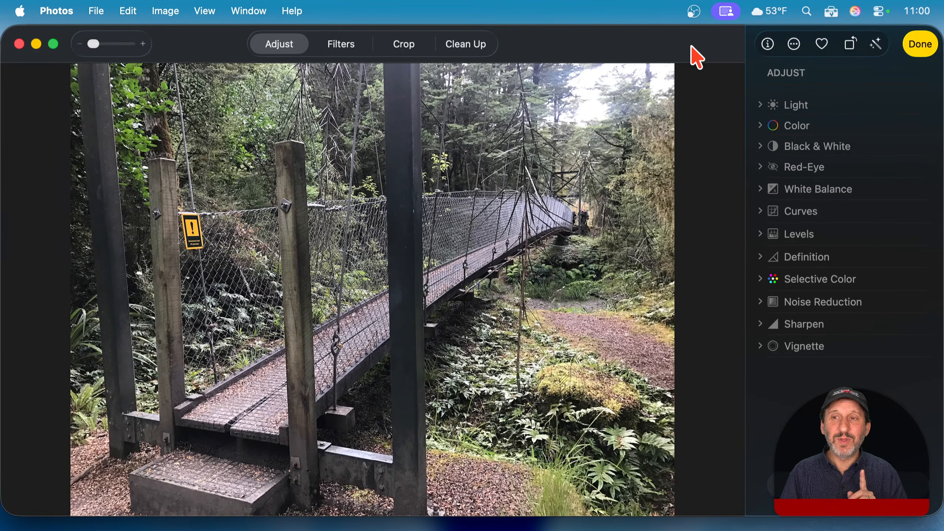
left_click(917, 44)
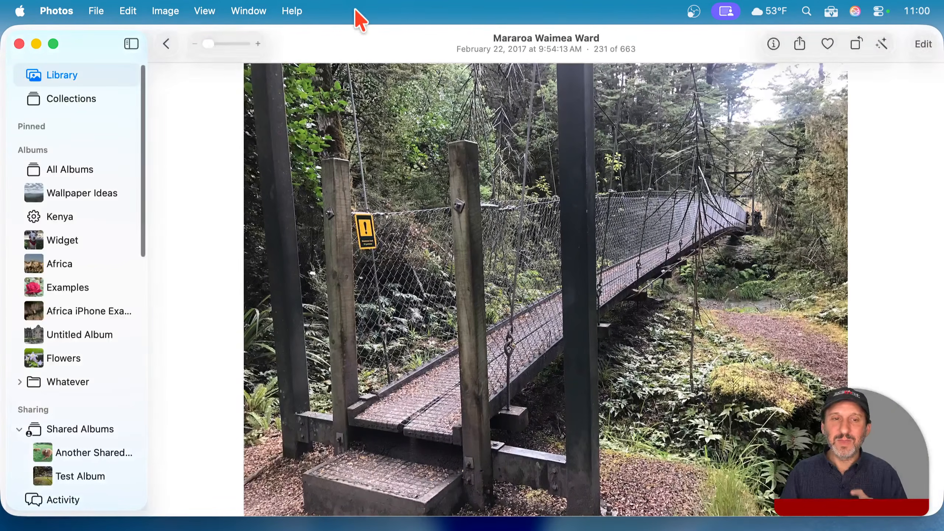
Open the footbridge photo for external editing in Preview
left_click(96, 10)
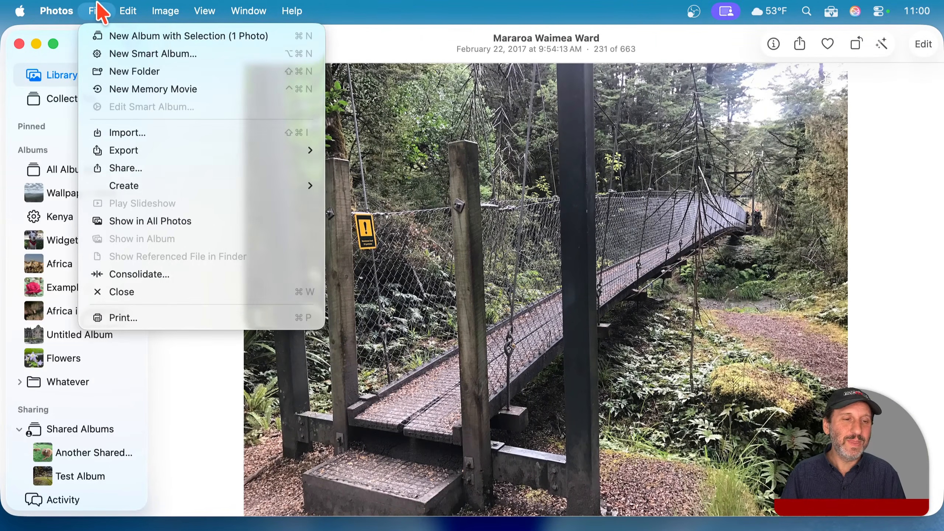
mouse_move(173, 13)
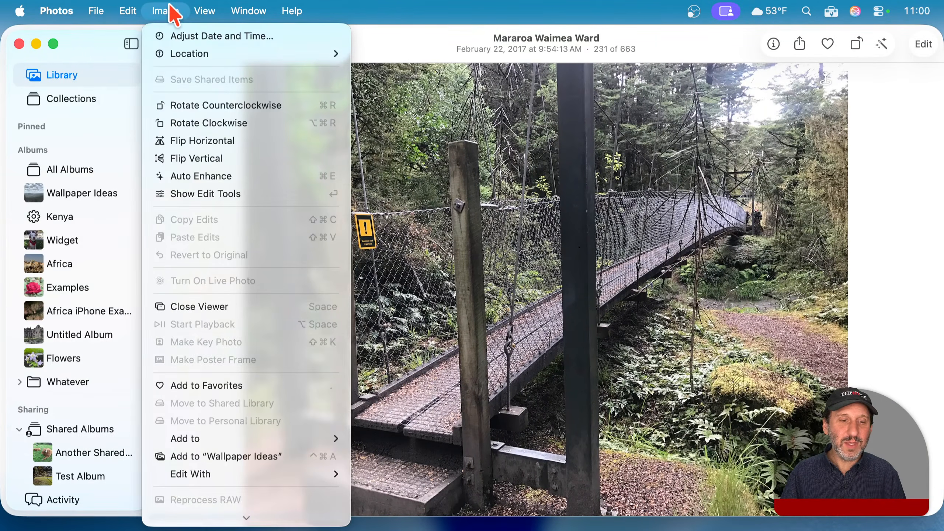
mouse_move(186, 476)
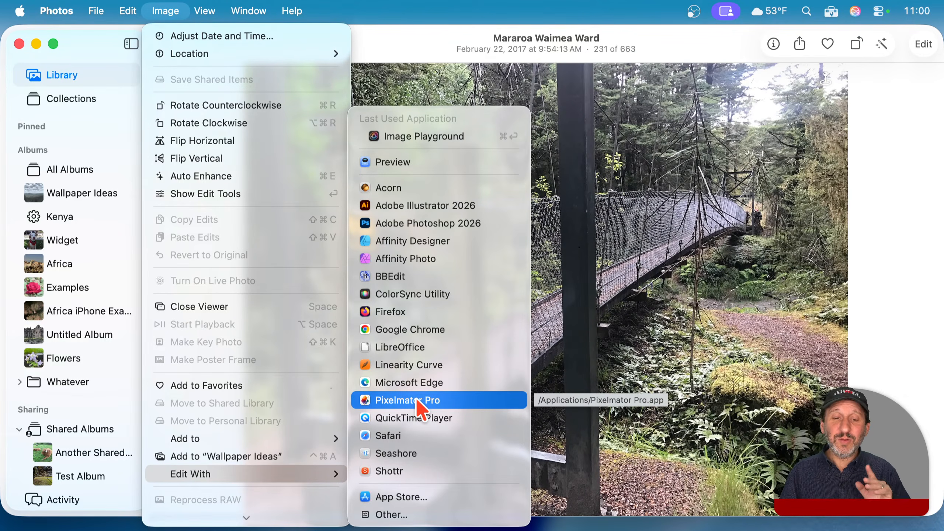
left_click(390, 163)
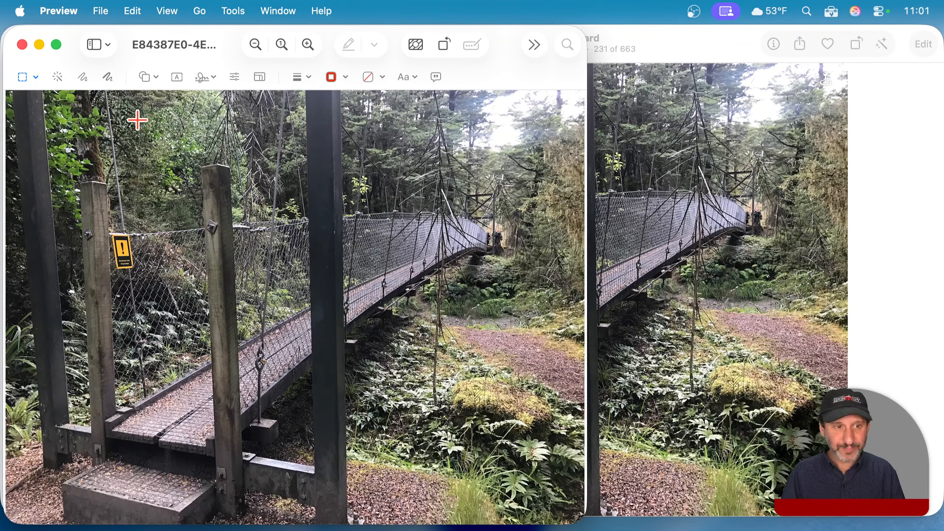
Copy an elliptical selection of the footbridge's far end and paste it into the photo as a separate piece
left_click(59, 79)
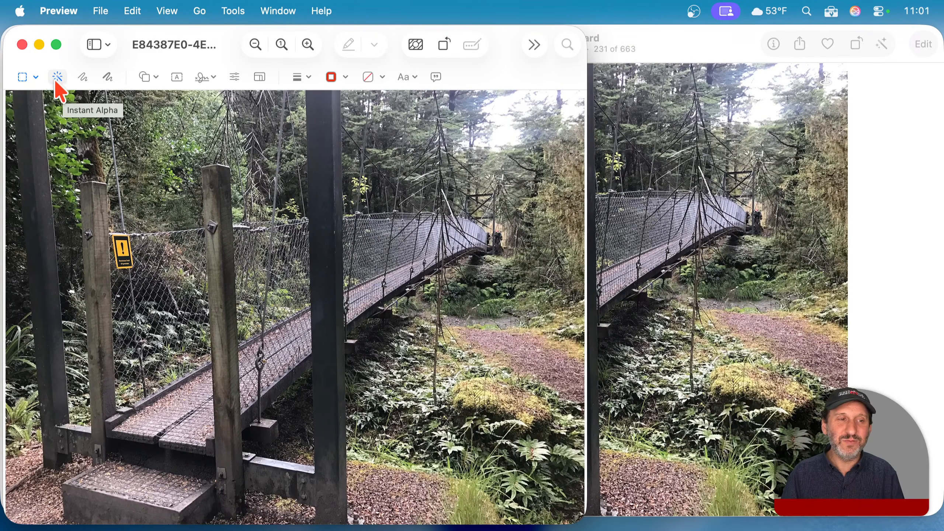
left_click(37, 79)
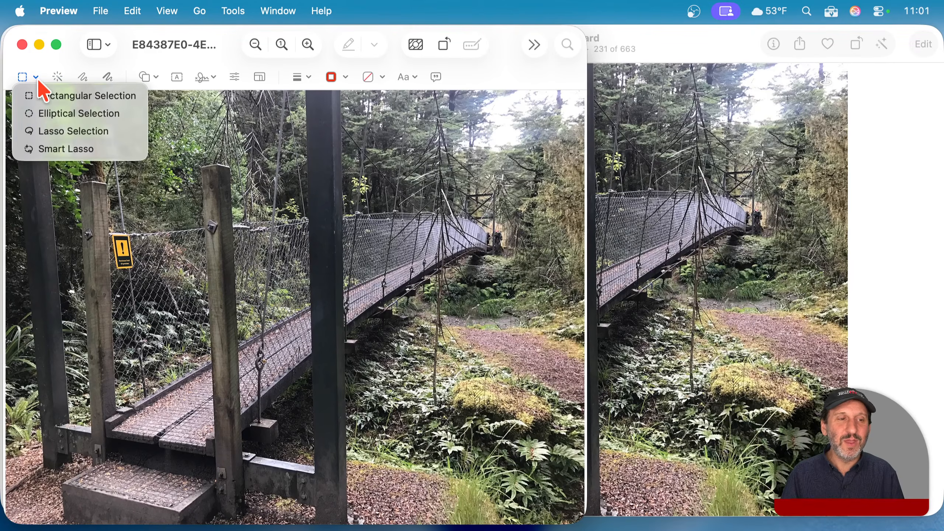
left_click(48, 115)
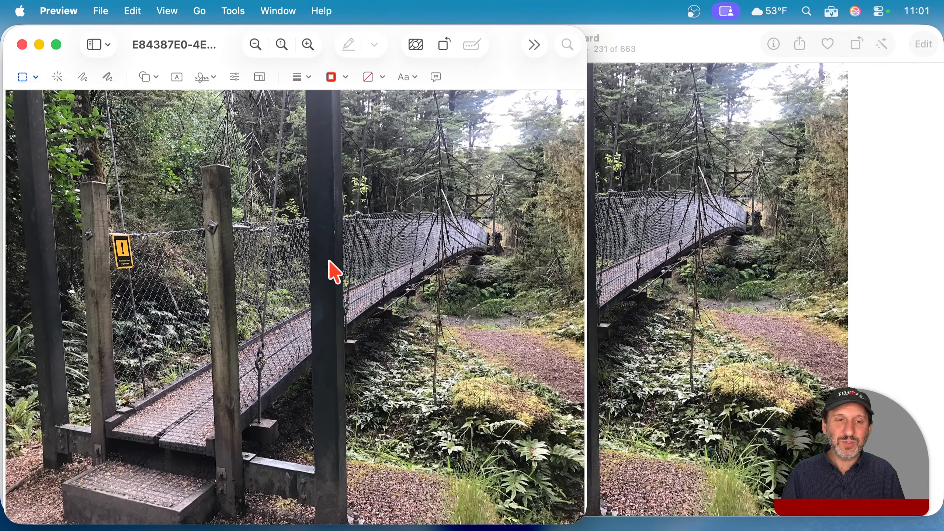
left_click_drag(374, 192, 497, 320)
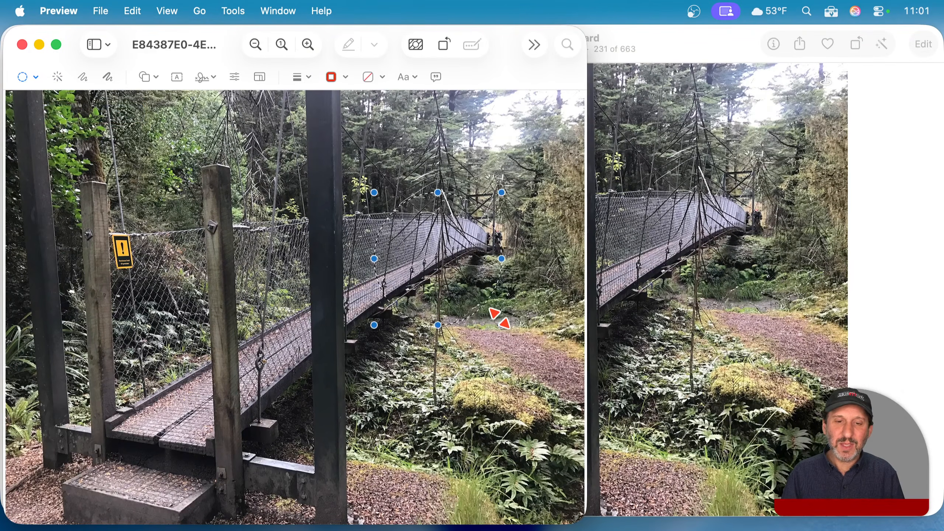
key("super+c")
left_click(462, 154)
key("super+v")
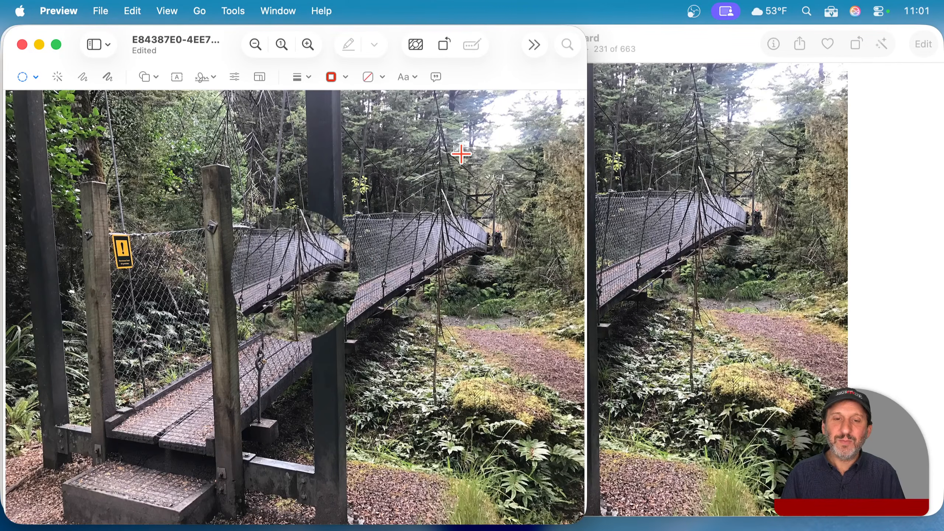
Move the pasted oval piece up toward the trees above the warning sign and delete it
left_click_drag(278, 278, 144, 205)
key("Delete")
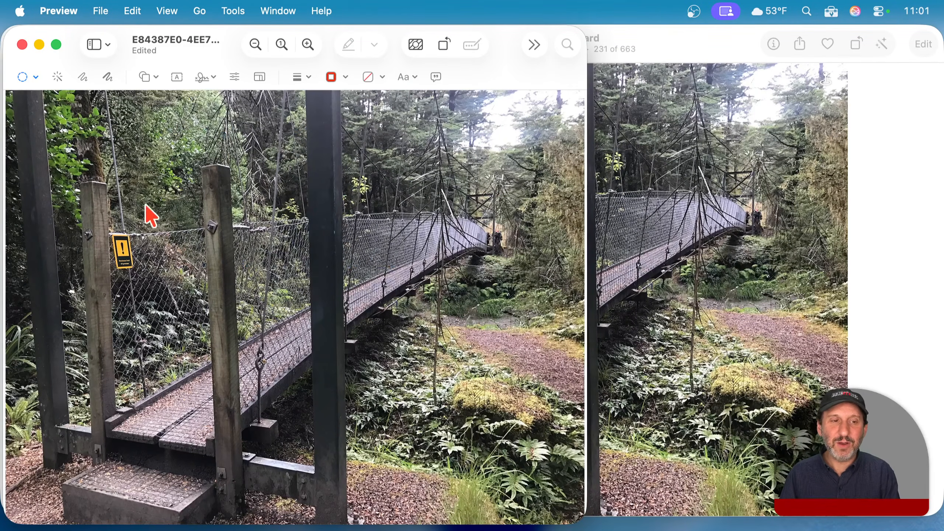
Check the shape tools, add a text box to the footbridge photo and review its text style options
left_click(33, 77)
left_click(66, 59)
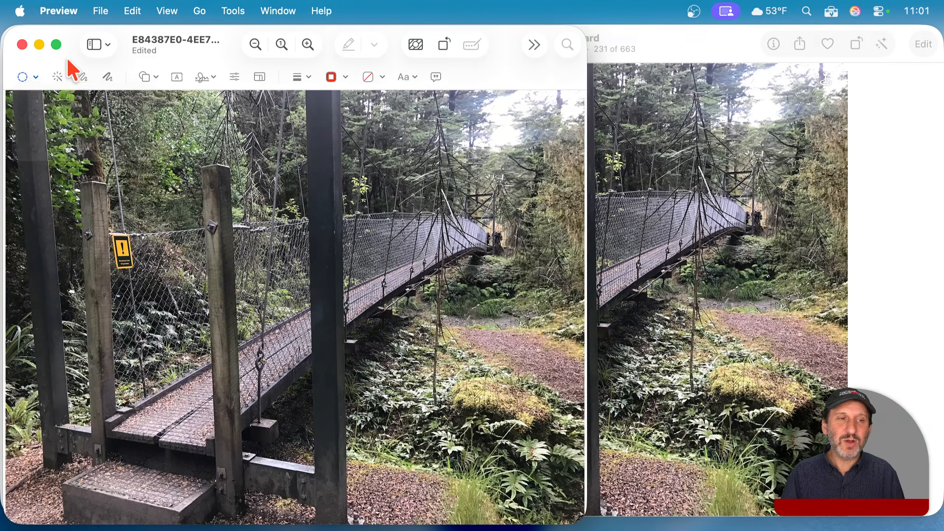
left_click(153, 79)
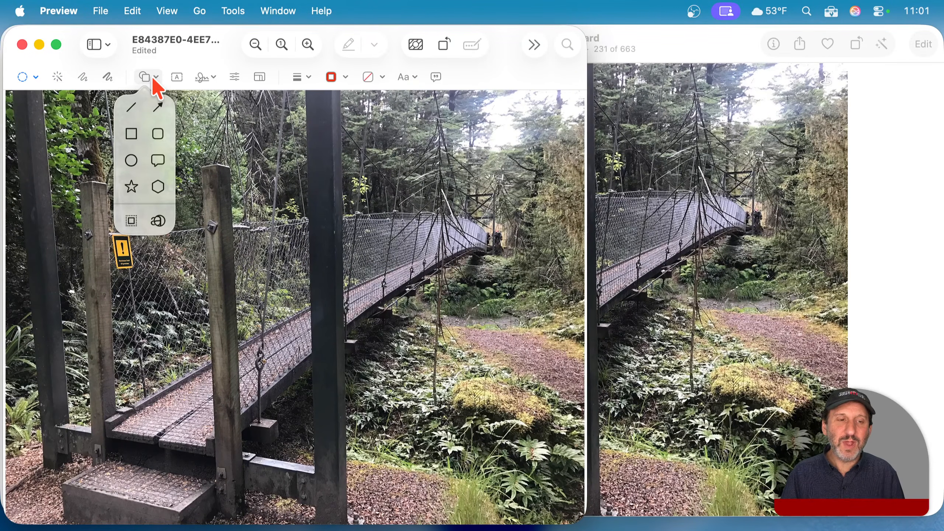
left_click(149, 82)
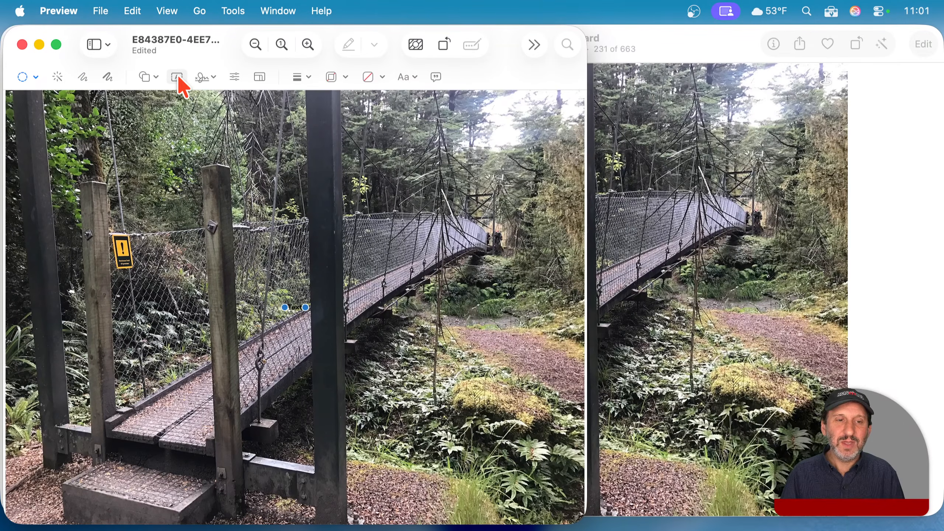
left_click(406, 77)
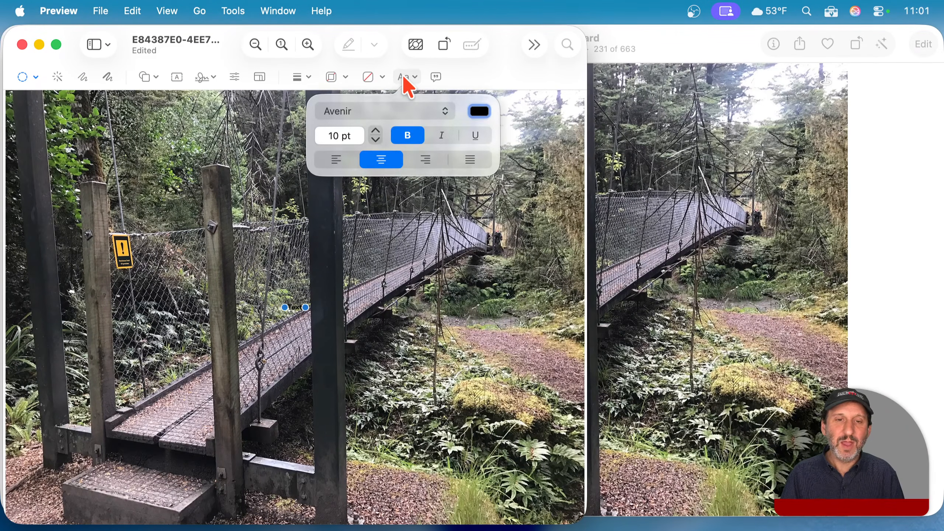
left_click(404, 78)
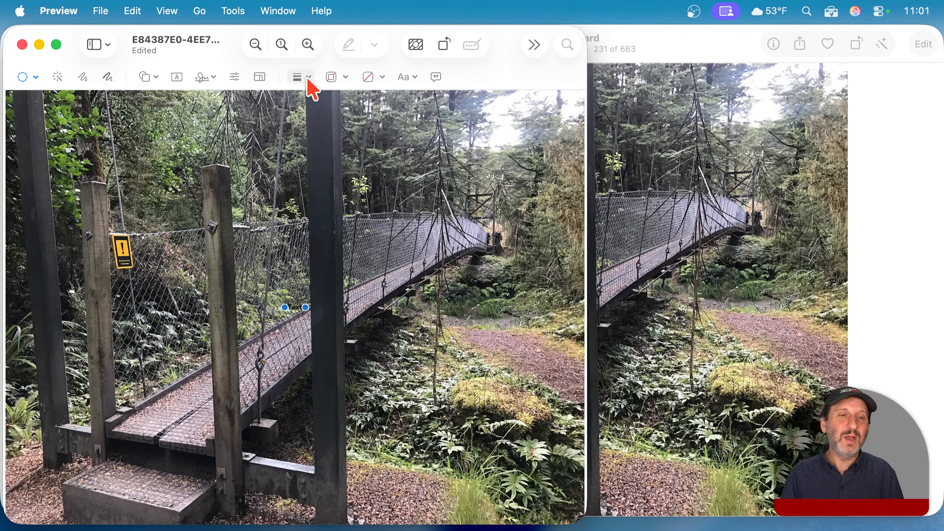
Look through the color adjustment controls for the footbridge photo and close them without changing anything
left_click(258, 79)
left_click(235, 78)
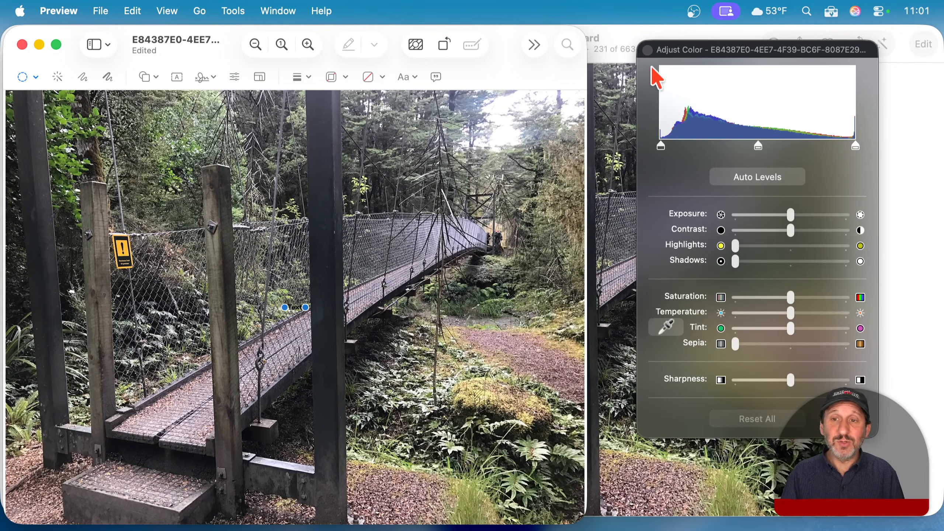
left_click(647, 50)
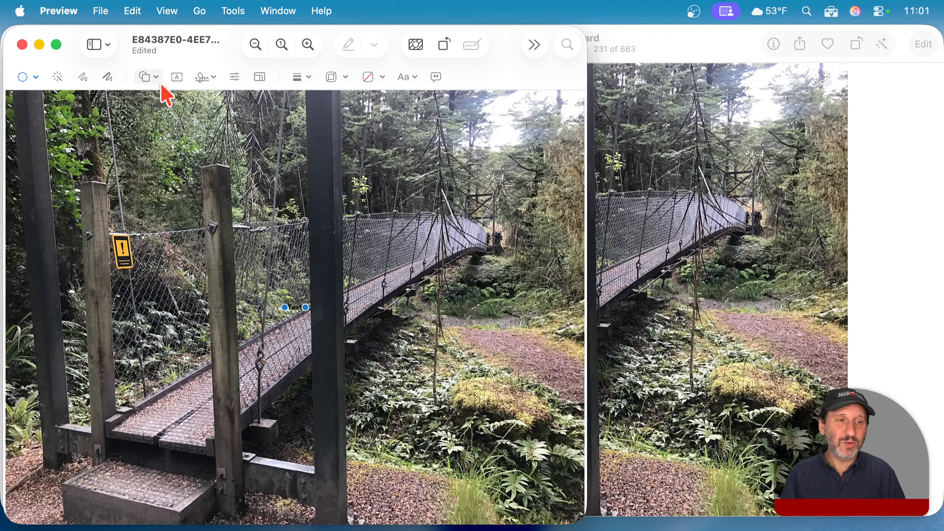
left_click(152, 78)
left_click(170, 62)
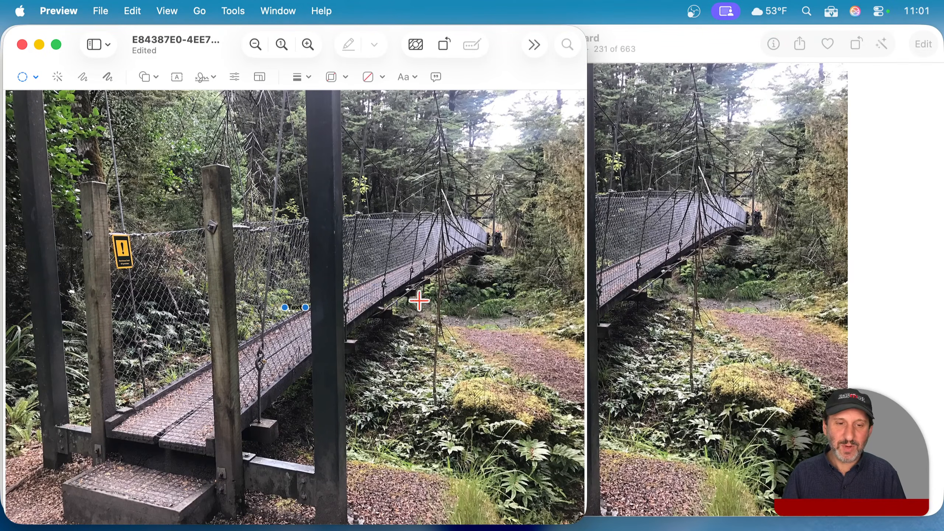
Copy the warning sign with an elliptical selection, place the pasted copy against the sky above the far trees, and save and close the photo
left_click_drag(103, 226, 144, 279)
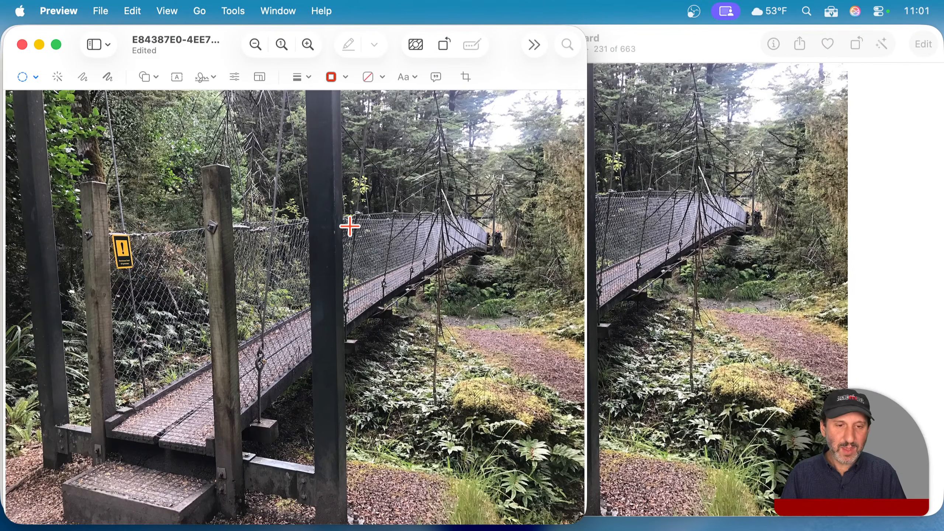
key("cmd+v")
left_click_drag(294, 271, 499, 127)
left_click(561, 145)
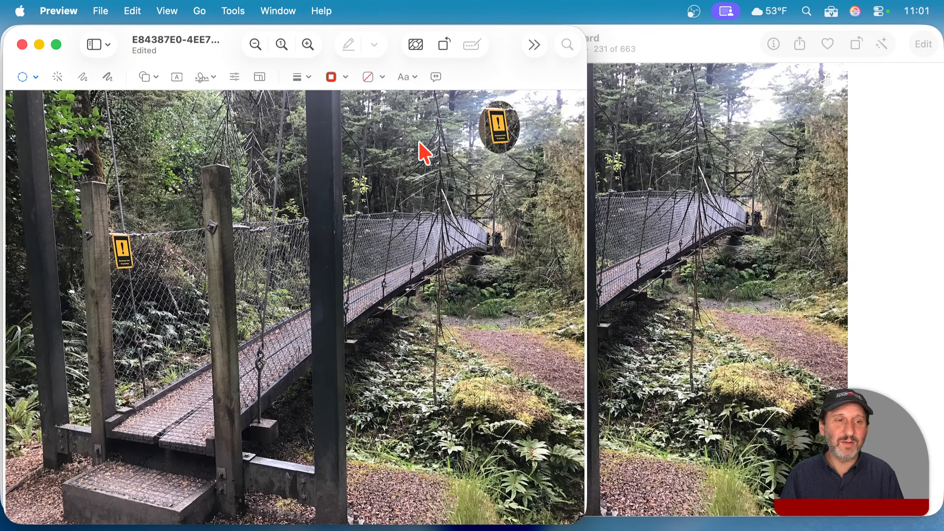
key("super+s")
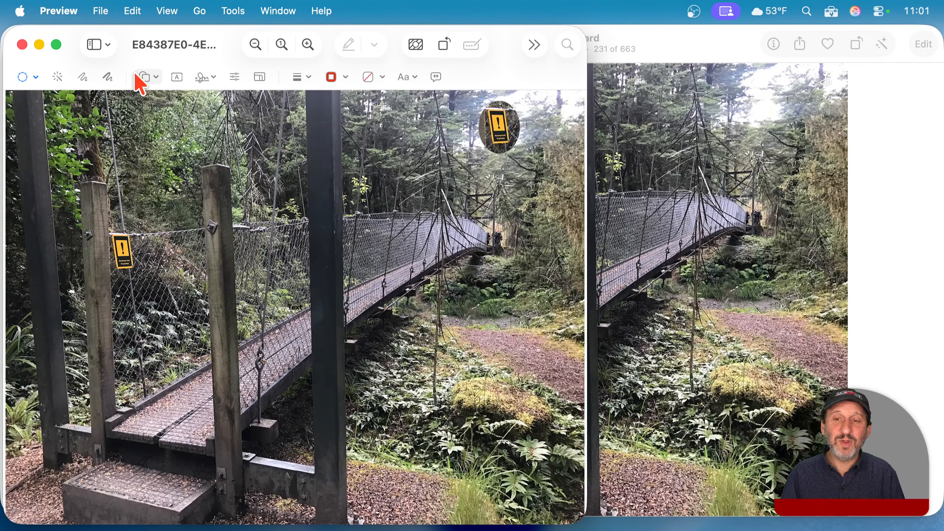
key("super+w")
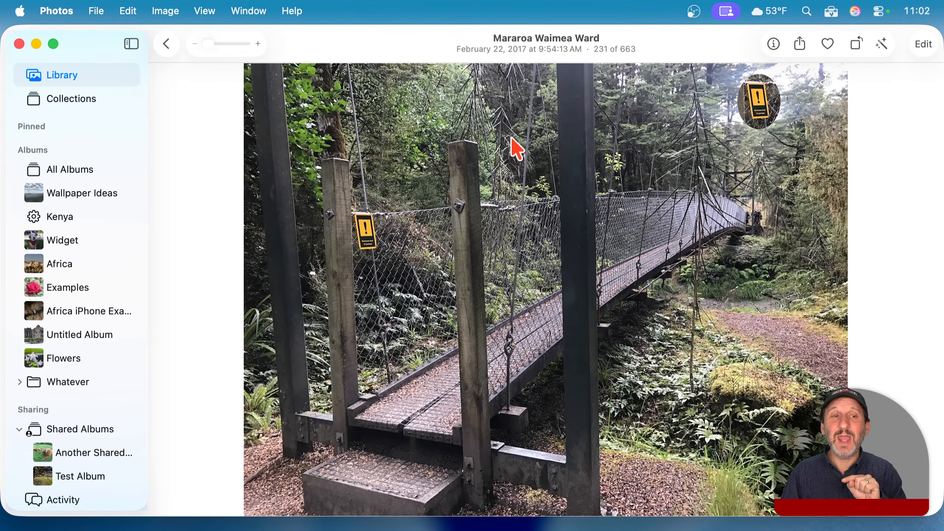
Check which external applications Photos offers for editing the footbridge photo
left_click(165, 10)
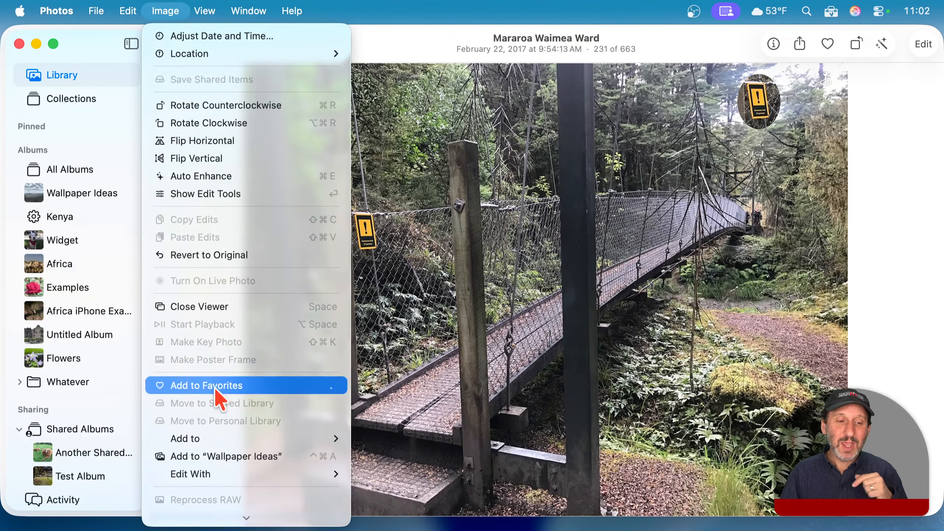
mouse_move(214, 474)
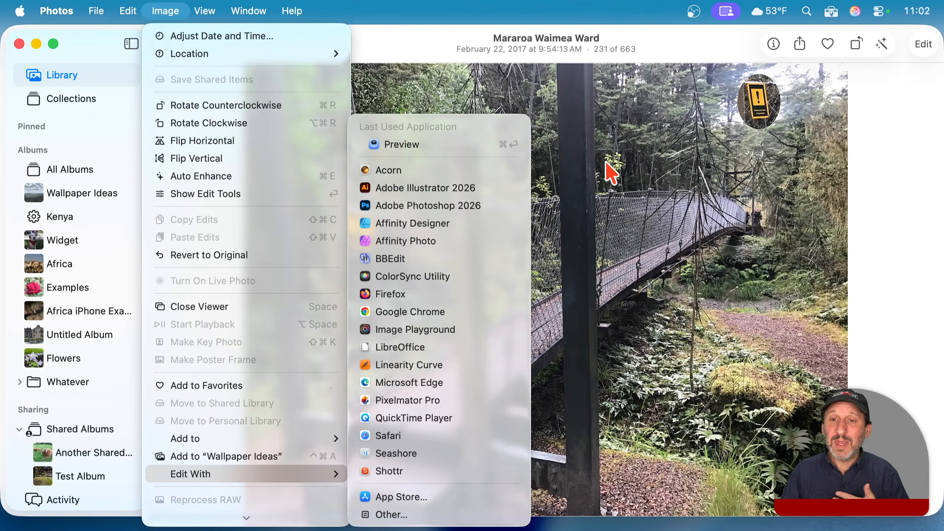
left_click(611, 173)
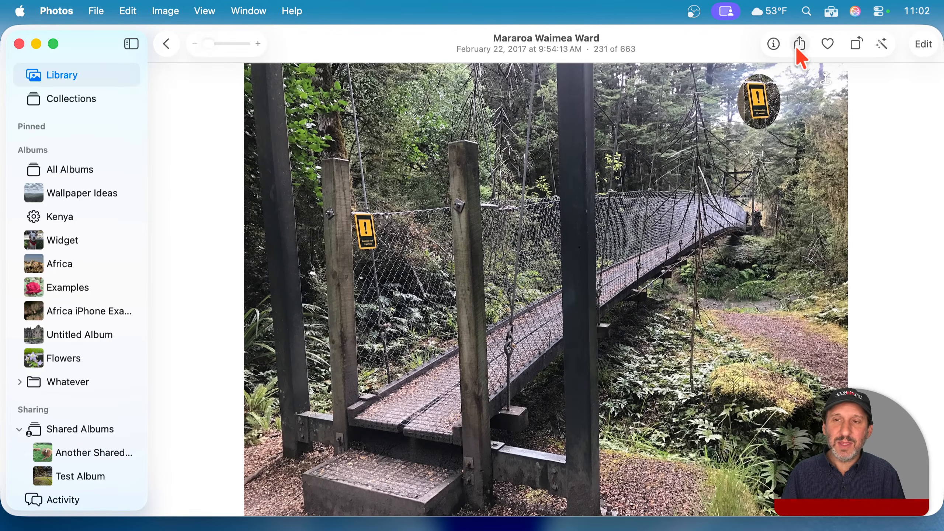
Revert the footbridge photo to its original and return to the library's photo grid
left_click(166, 11)
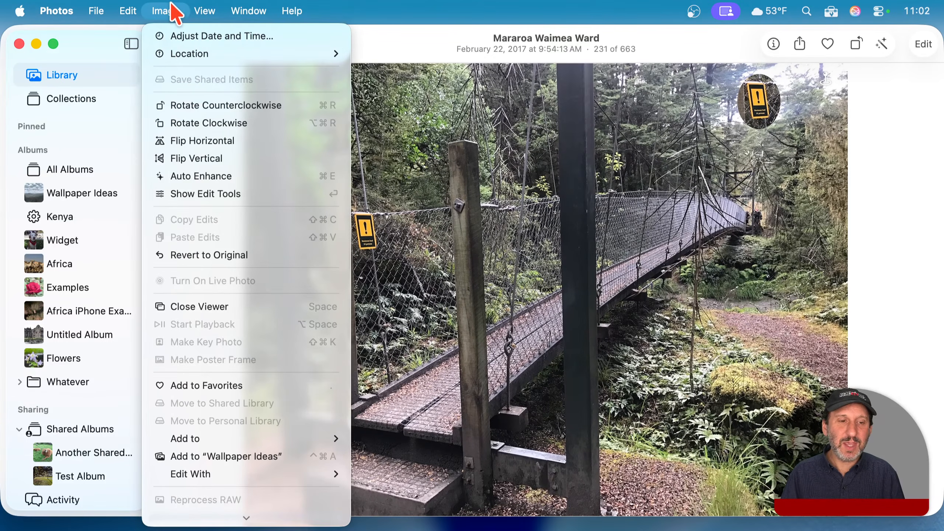
left_click(211, 257)
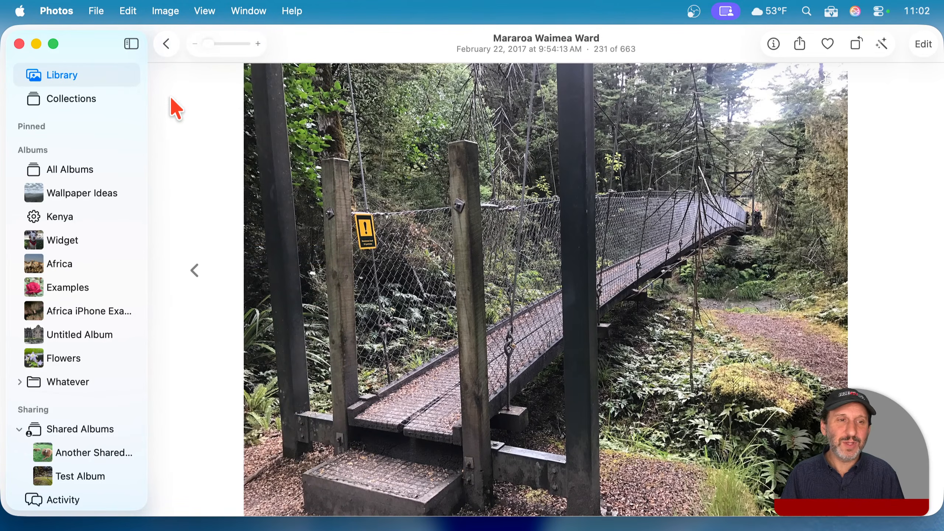
left_click(167, 45)
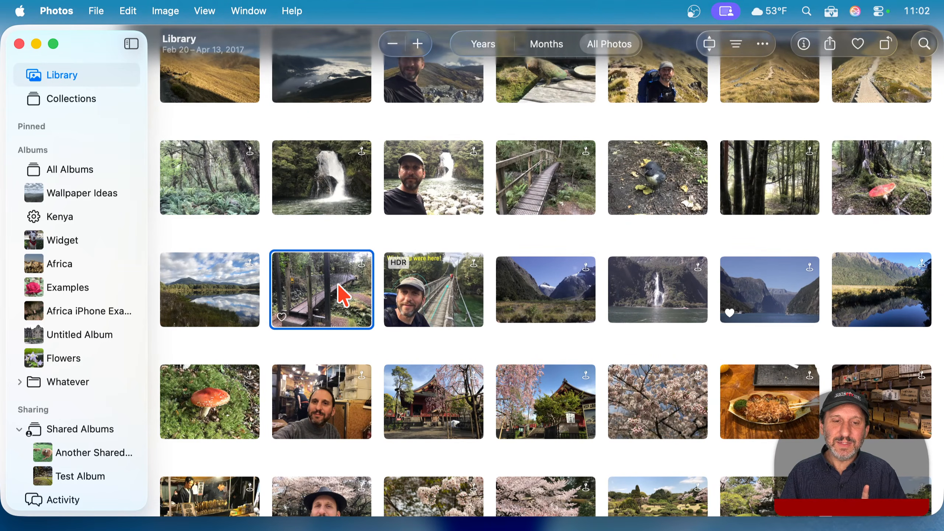
double_click(344, 296)
left_click(169, 45)
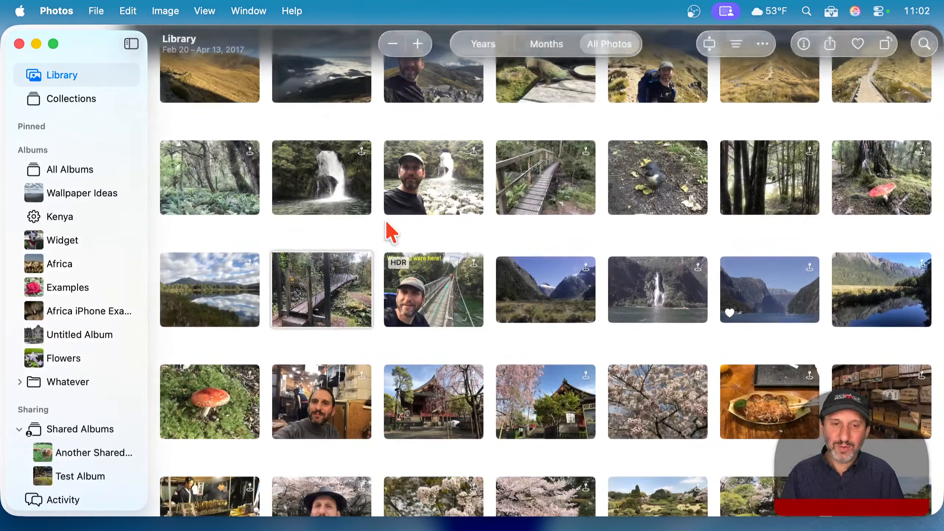
Open the waterfall photo from the library for external editing in Preview
double_click(333, 183)
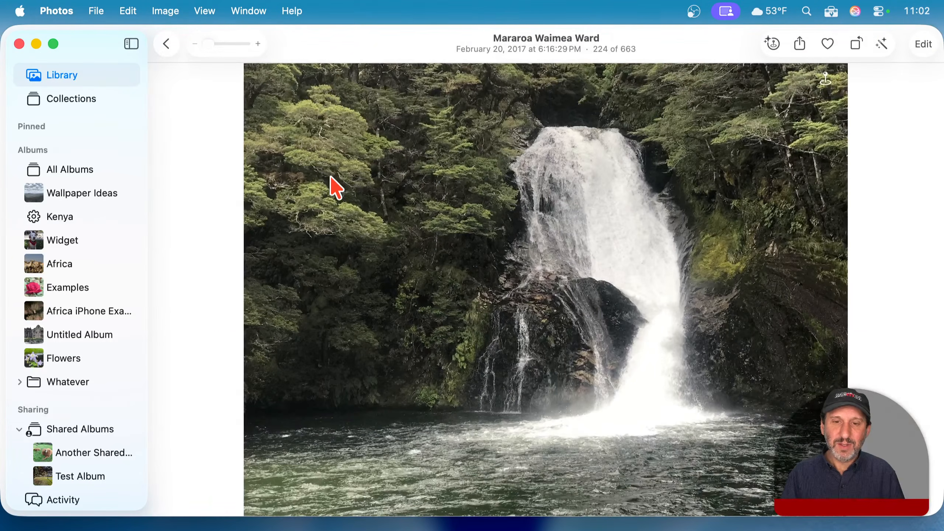
left_click(98, 8)
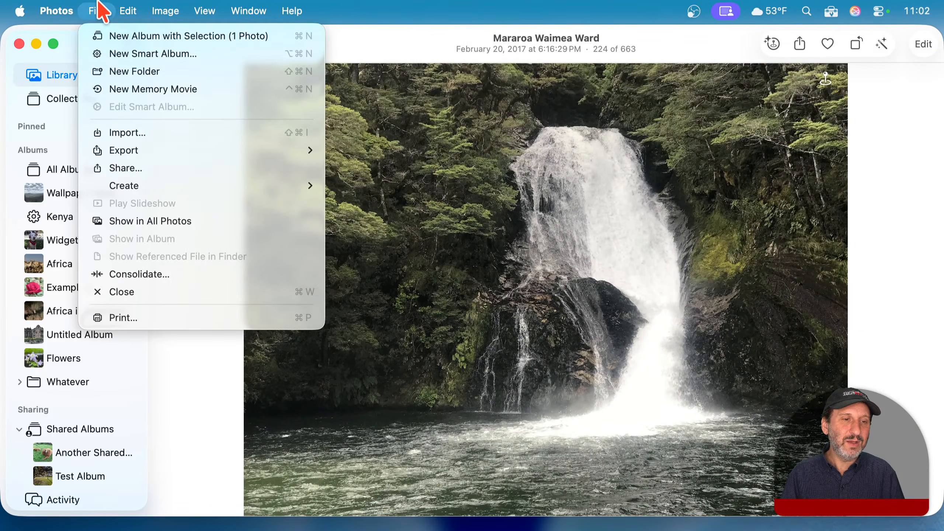
mouse_move(169, 10)
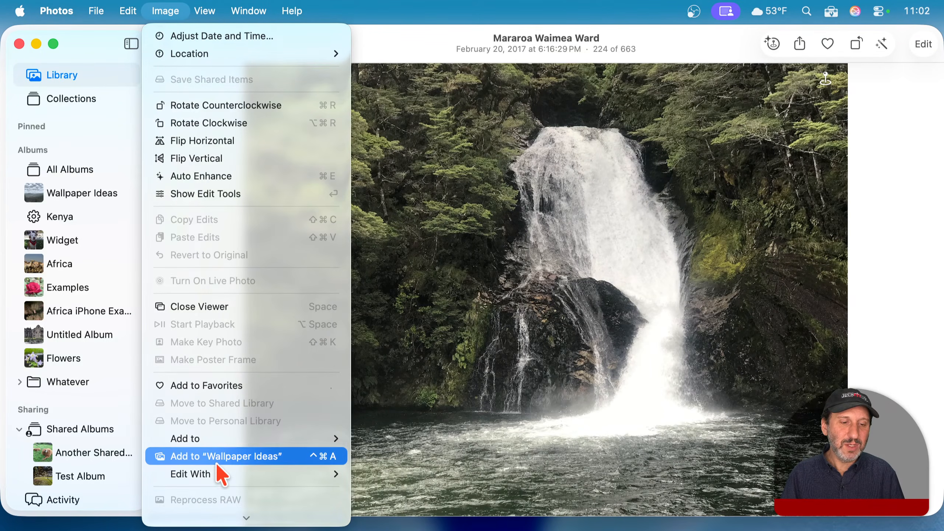
mouse_move(220, 478)
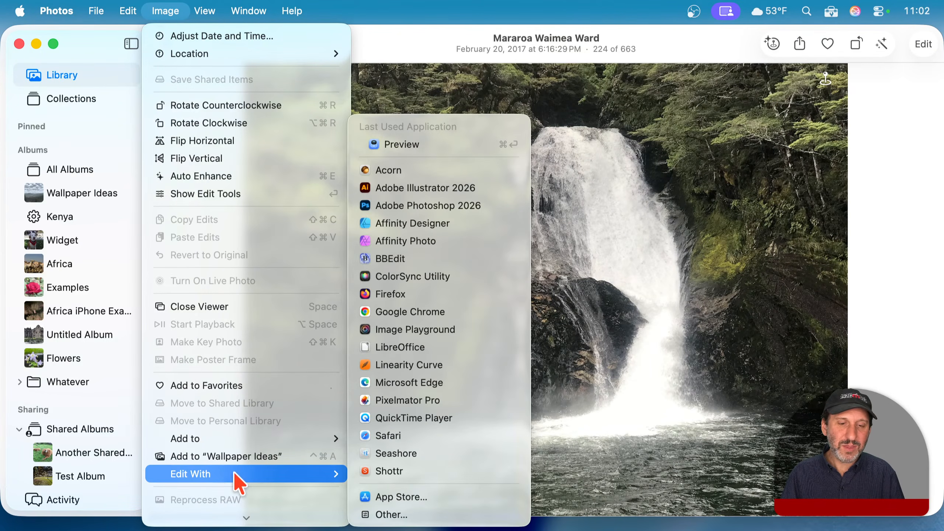
left_click(497, 148)
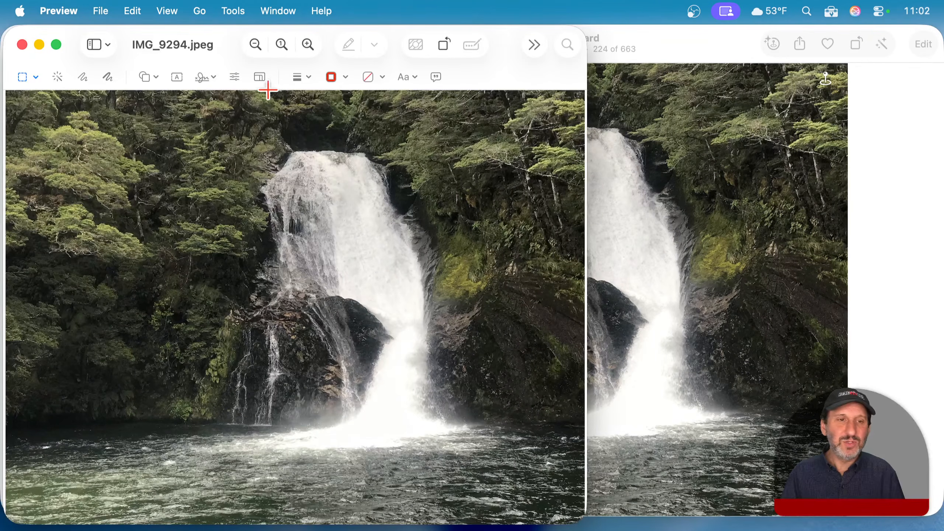
Draw a red arrow pointing up at the waterfall's upper left edge and check the export commands for the photo
left_click(145, 76)
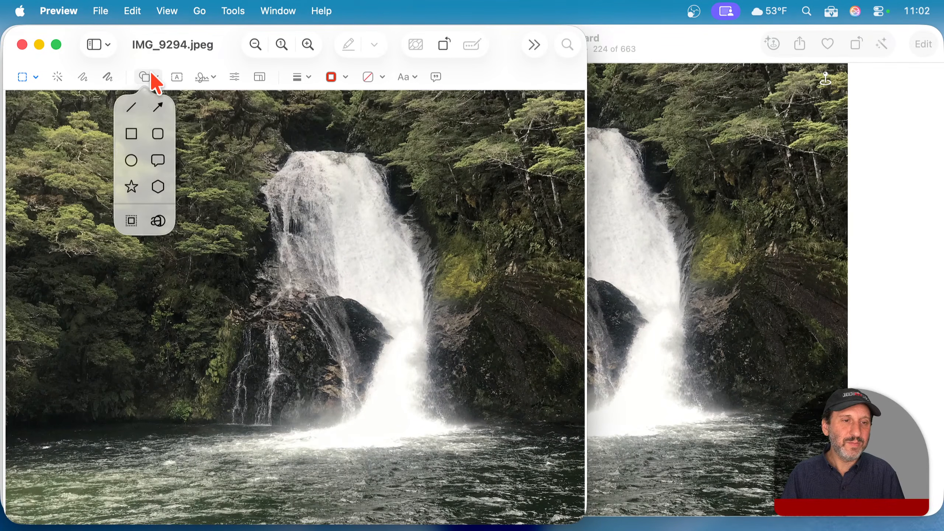
left_click(154, 102)
left_click_drag(368, 307, 267, 219)
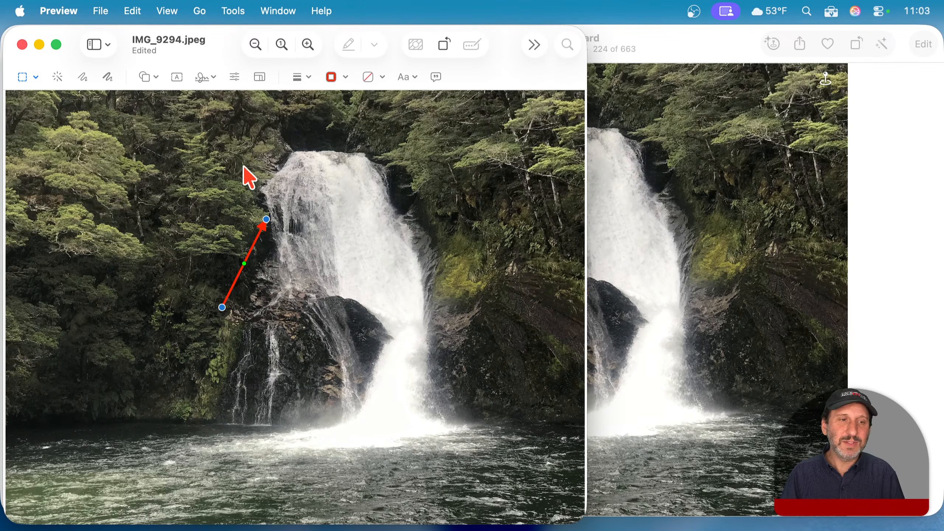
left_click(90, 3)
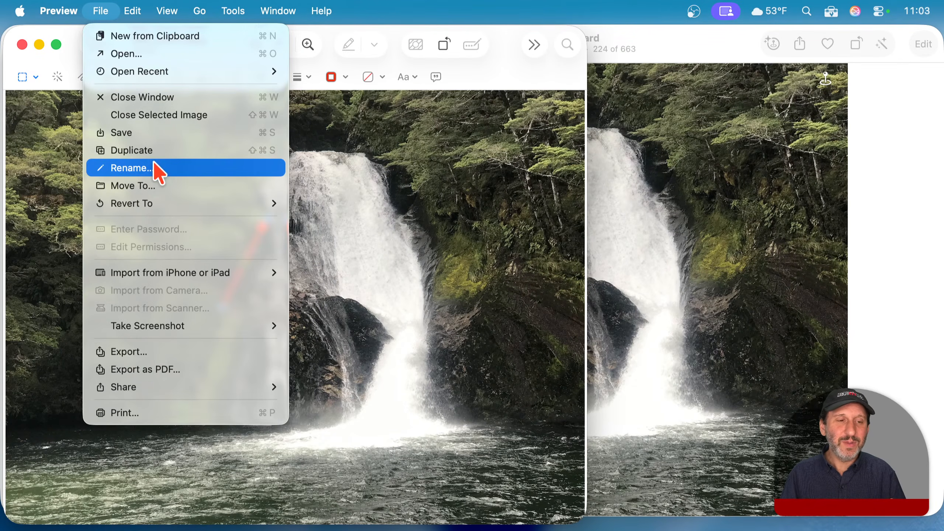
left_click(155, 353)
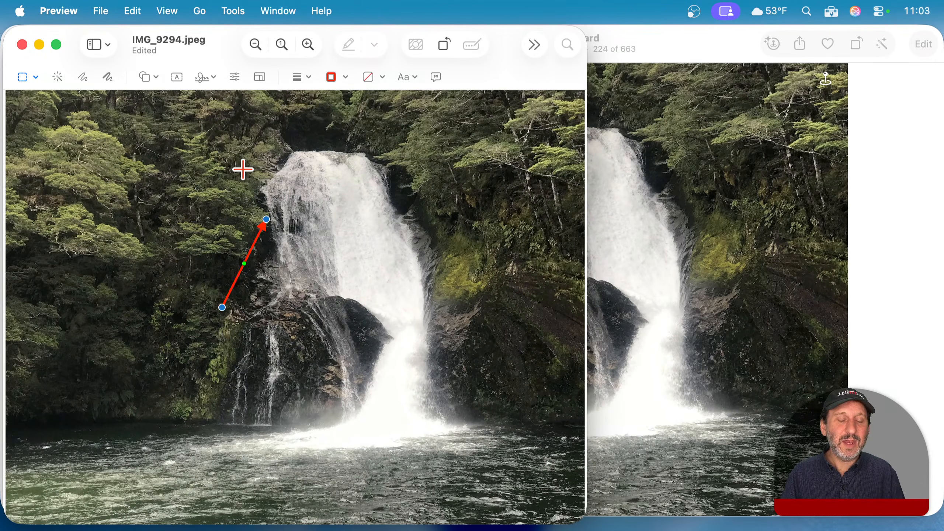
Undo the arrow on the waterfall photo, close the photo and return to Photos
key("super+z")
key("super+z")
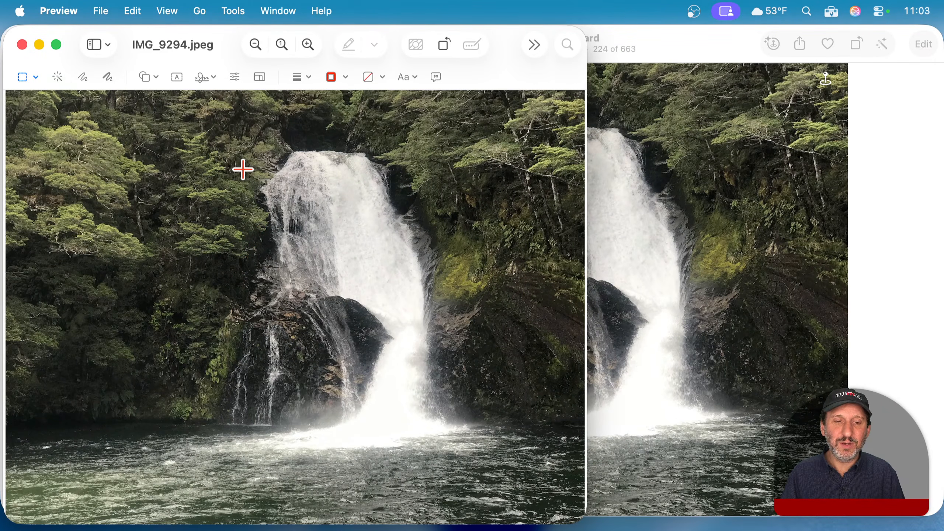
left_click(21, 45)
left_click(397, 49)
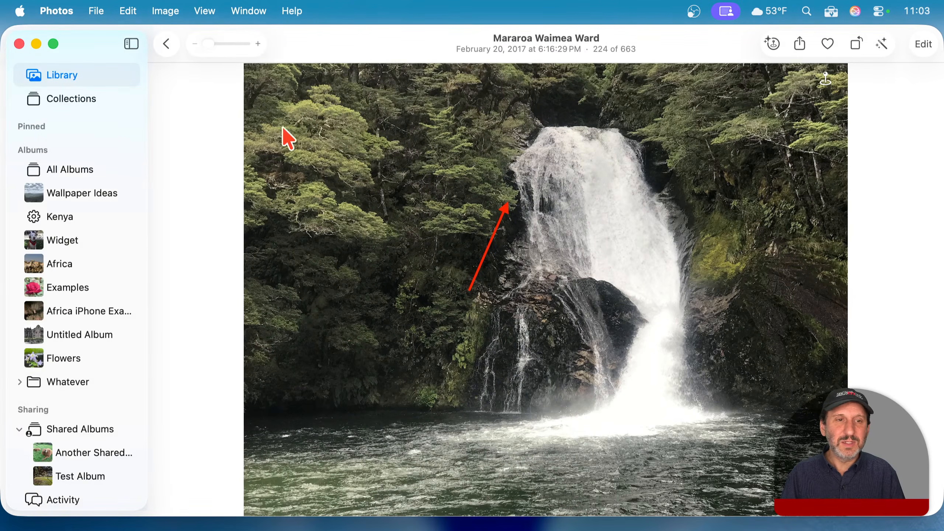
Revert the waterfall photo to its original version in Photos
left_click(167, 11)
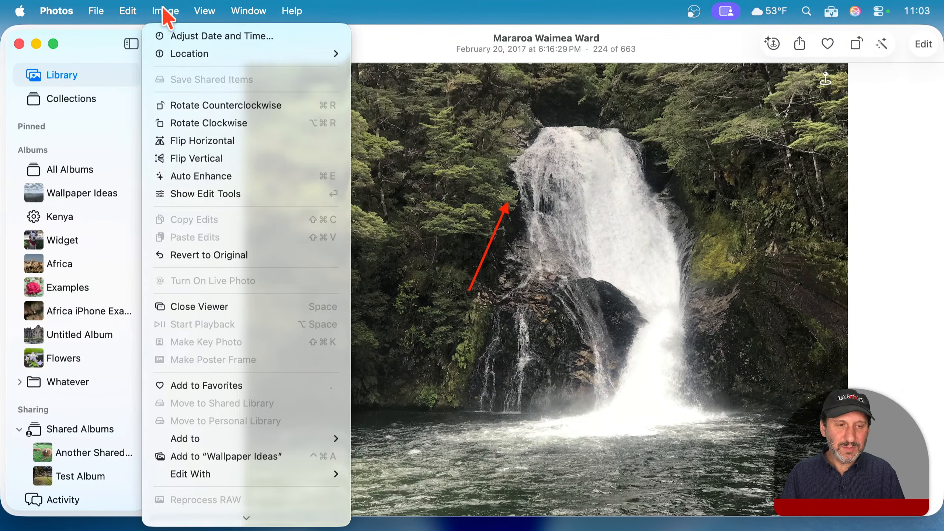
left_click(166, 13)
left_click(166, 11)
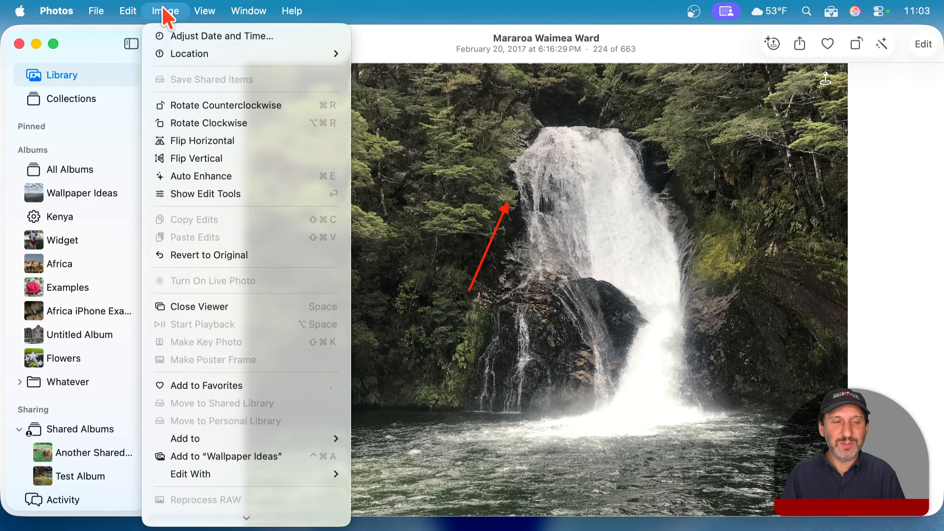
left_click(205, 268)
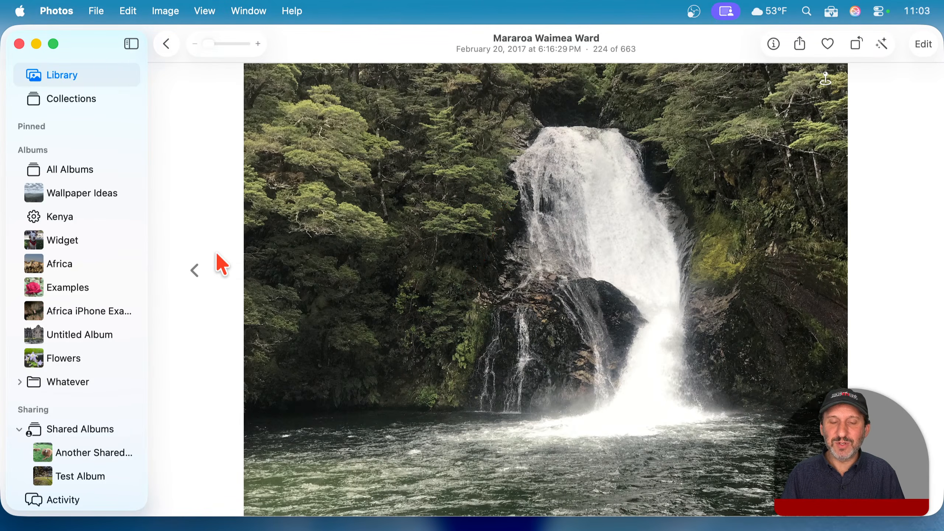